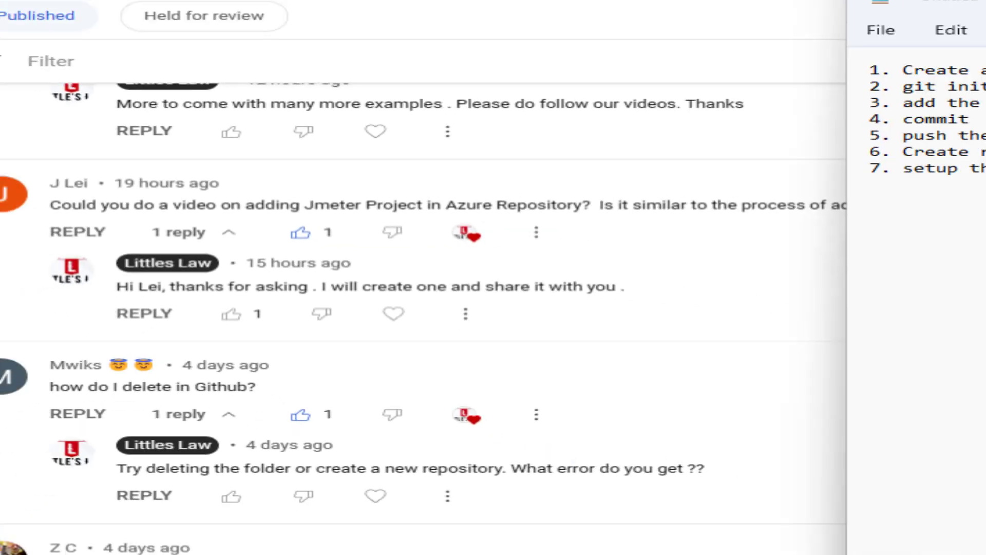
Split the first note into "1. Create a project" and "2. create repository in Azure DevOps" on separate lines
{"action": "left_click", "coordinate": [524, 149]}
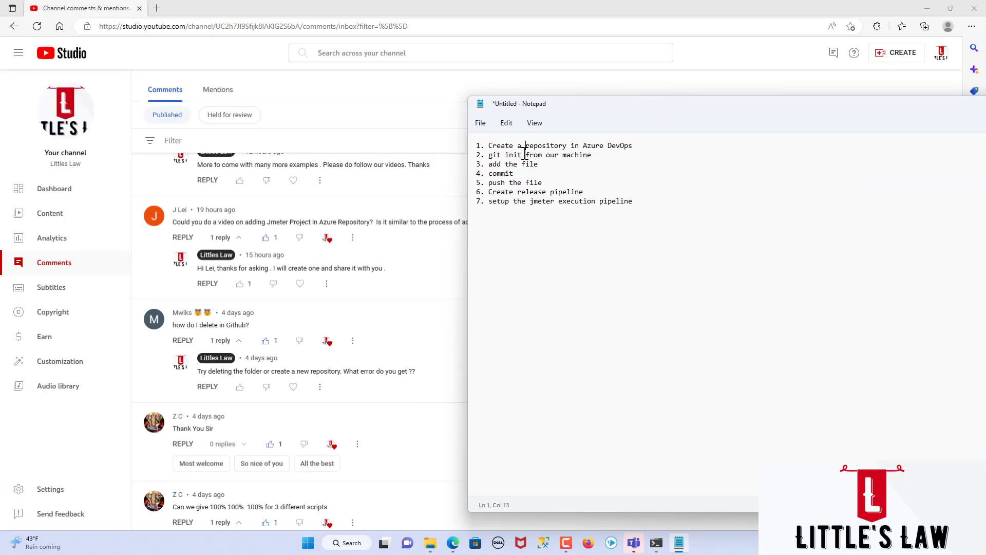
{"action": "type", "text": "project,"}
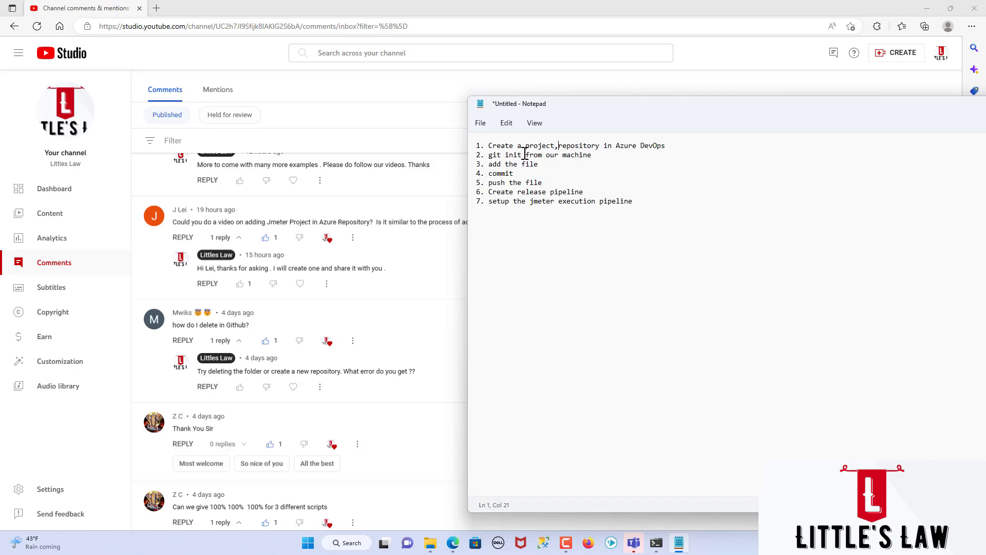
{"action": "key", "text": "BackSpace"}
{"action": "key", "text": "Return"}
{"action": "type", "text": "2. c"}
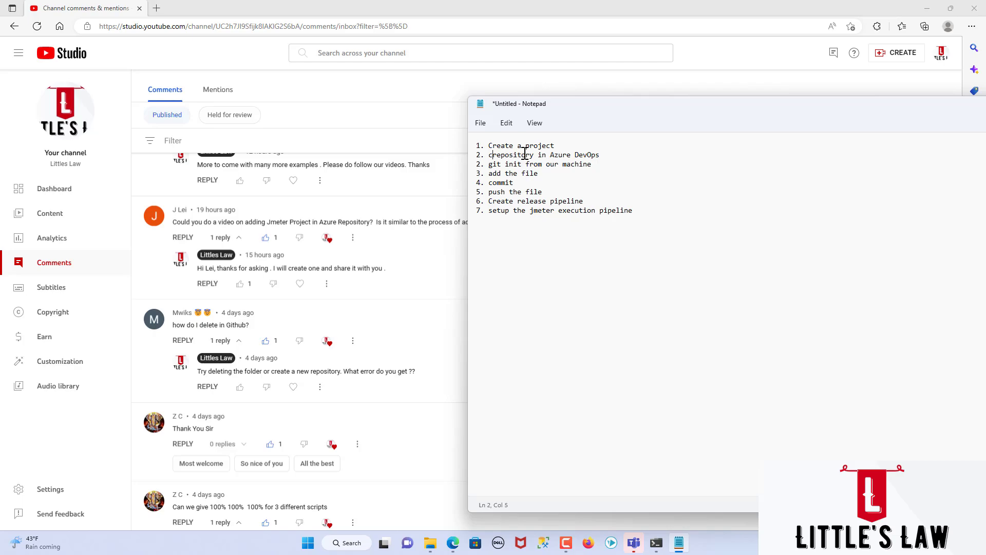
{"action": "type", "text": "reate"}
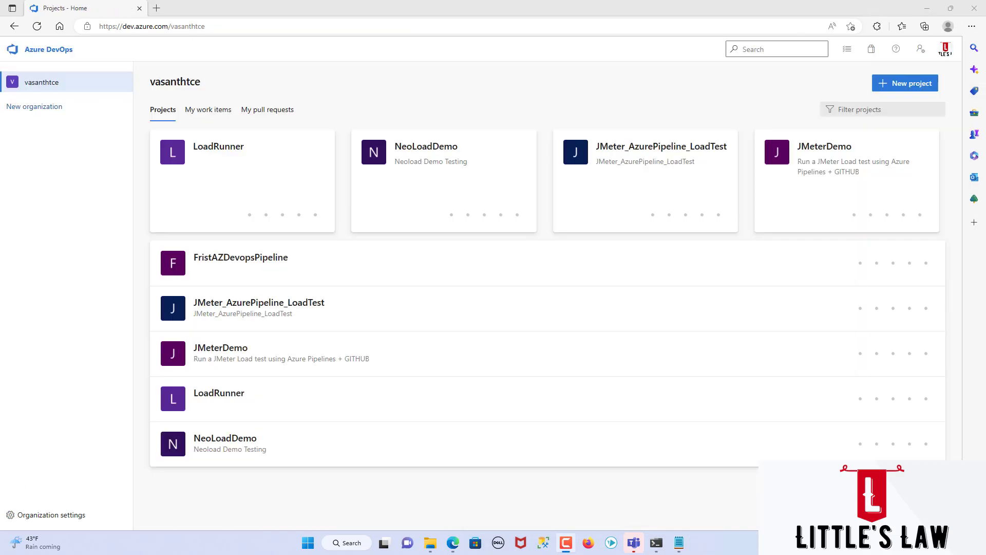
Create a private Azure DevOps project named AzureRepo_JMeter, keeping Git version control and the Basic work item process
{"action": "left_click", "coordinate": [679, 543]}
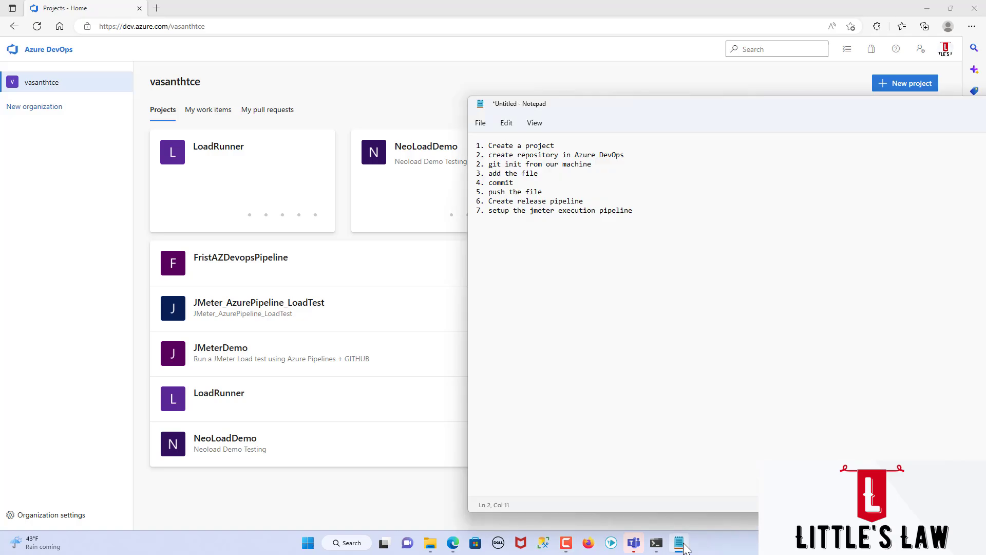
{"action": "left_click", "coordinate": [904, 83]}
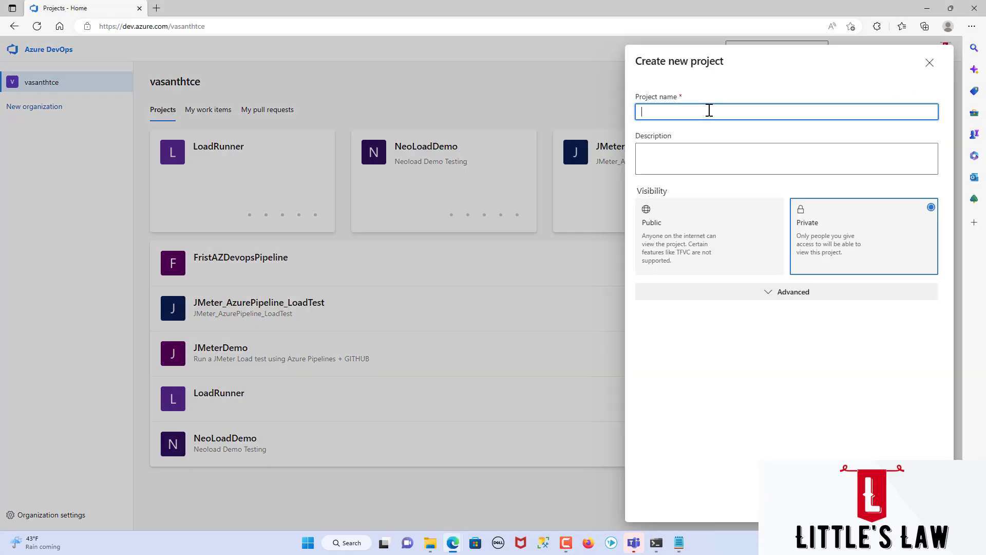
{"action": "type", "text": "AzureRepo_JMeter"}
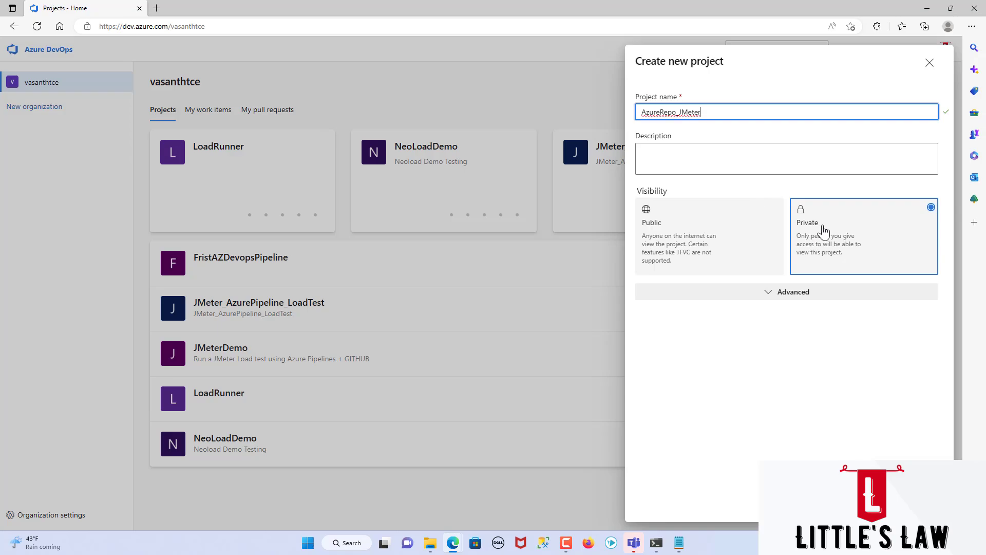
{"action": "left_click", "coordinate": [800, 296]}
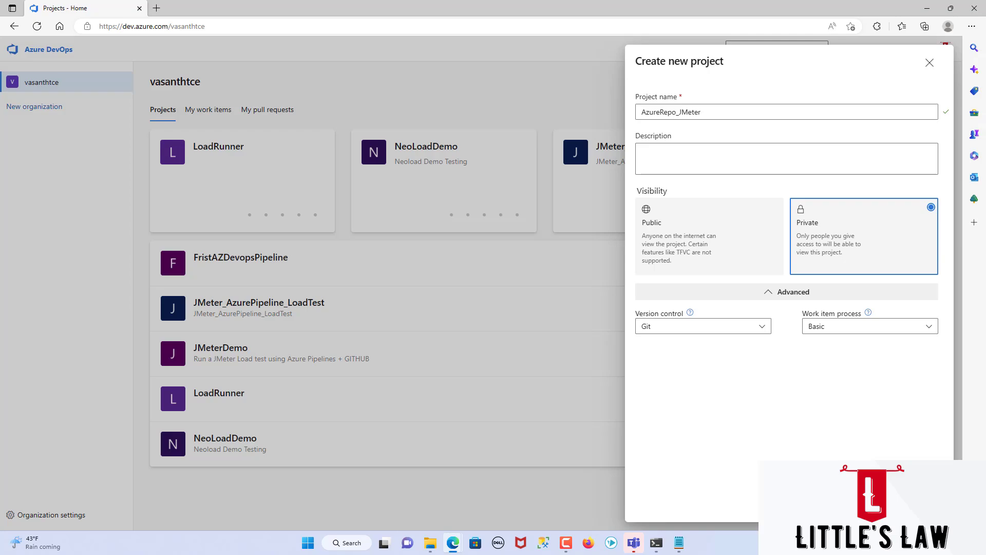
{"action": "left_click", "coordinate": [924, 504]}
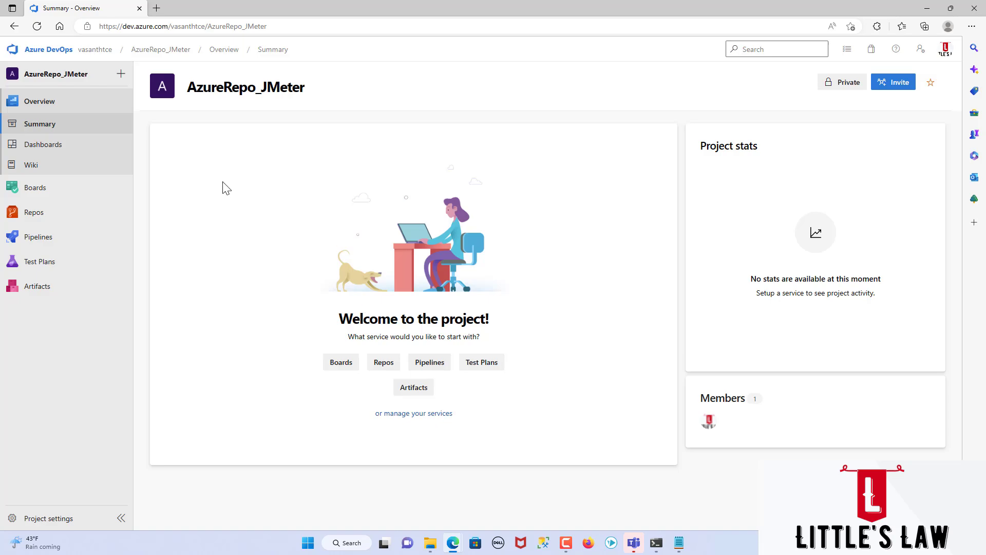
Switch to the Notepad task list and add "- Done" after "Create a project"
{"action": "left_click", "coordinate": [679, 542]}
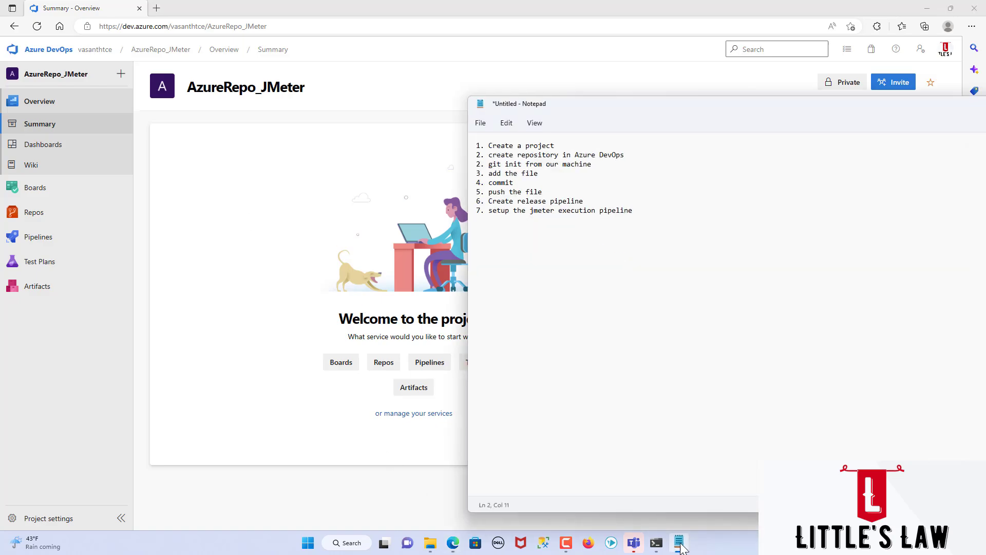
{"action": "left_click", "coordinate": [567, 146]}
{"action": "type", "text": "- Done"}
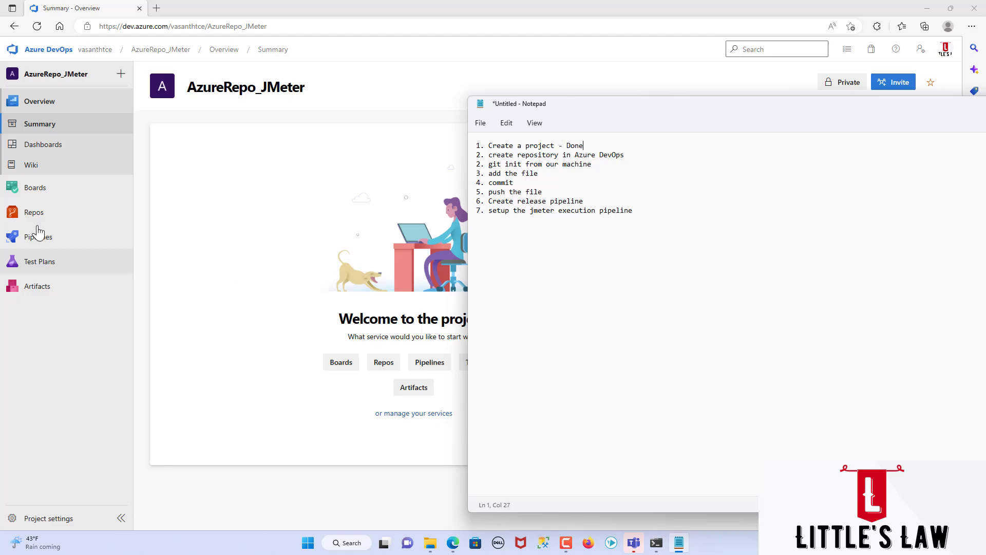
Open the new project's repository files page and check CSVSample.jmx in the local AzDevOps+JMeter folder in File Explorer
{"action": "left_click", "coordinate": [53, 220]}
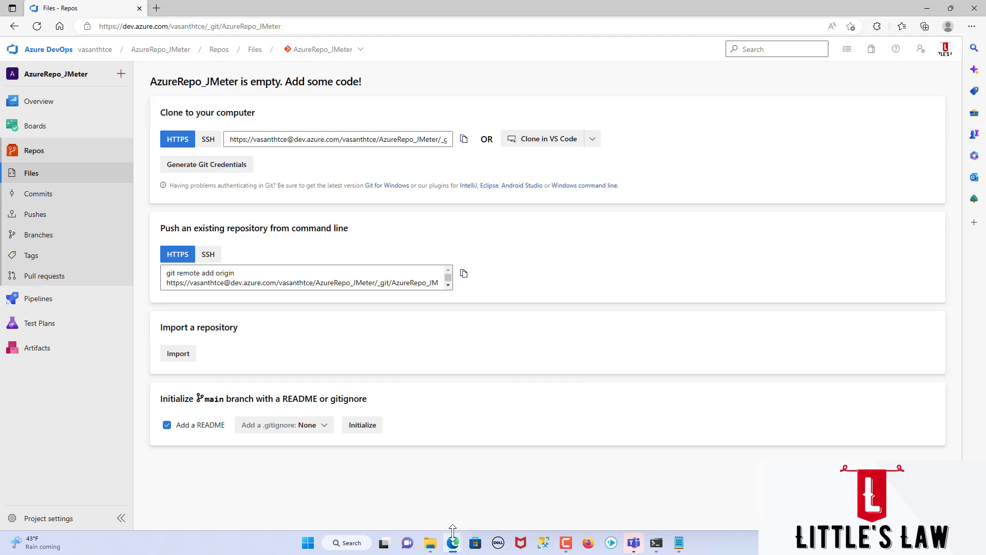
{"action": "left_click", "coordinate": [431, 543]}
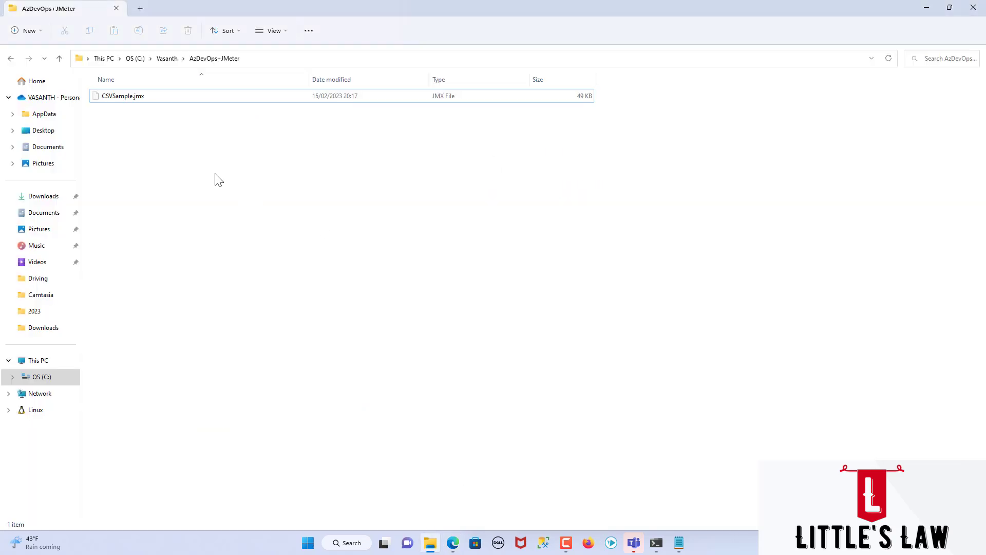
{"action": "left_click", "coordinate": [136, 100]}
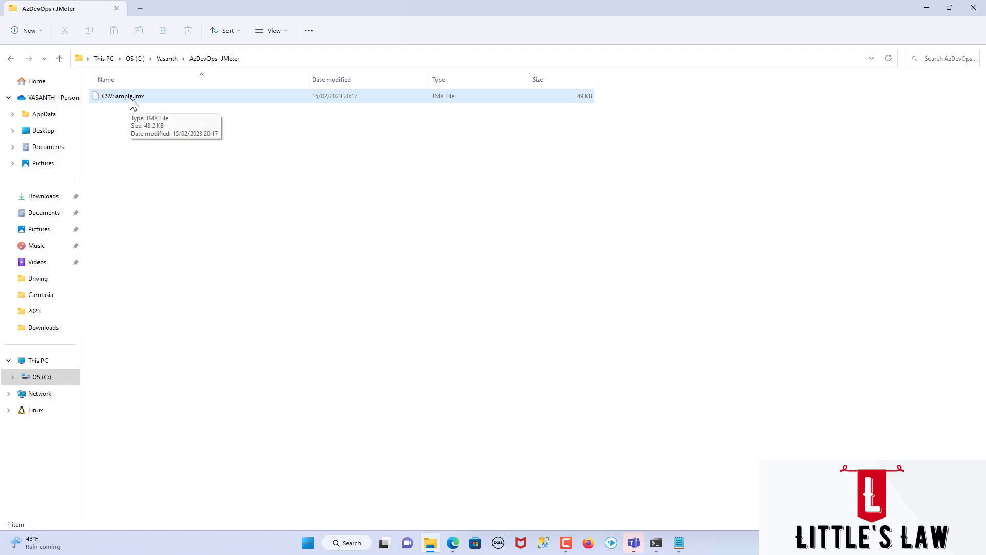
{"action": "left_click", "coordinate": [591, 478]}
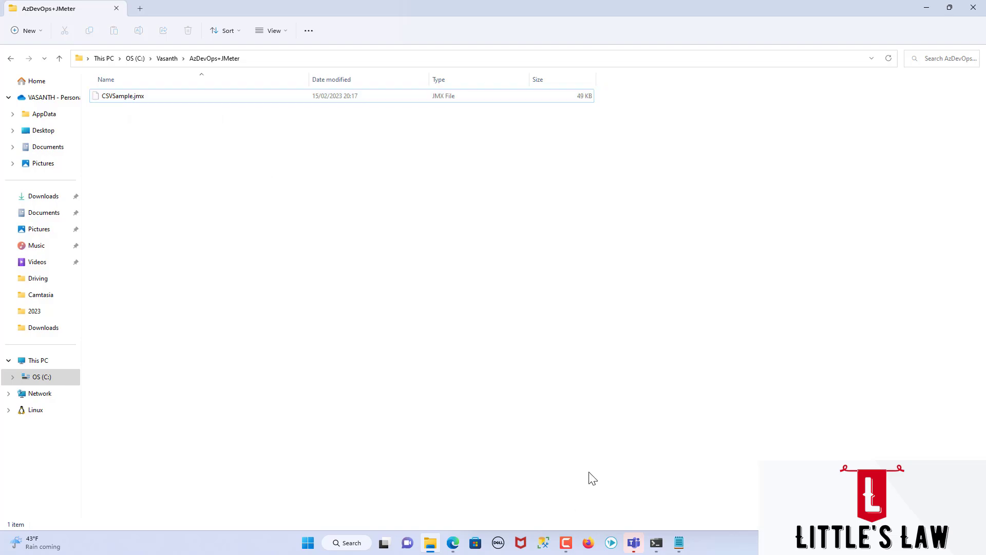
Switch to PowerShell, shrink its window over the folder view, and run git init in the AzDevOps+JMeter folder
{"action": "left_click", "coordinate": [656, 542]}
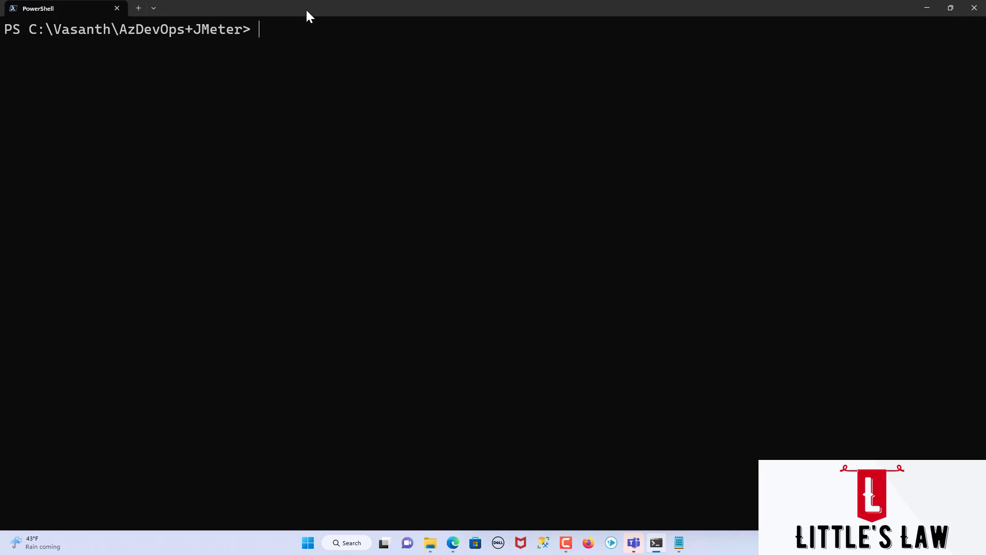
{"action": "left_click_drag", "start_coordinate": [305, 8], "coordinate": [477, 146]}
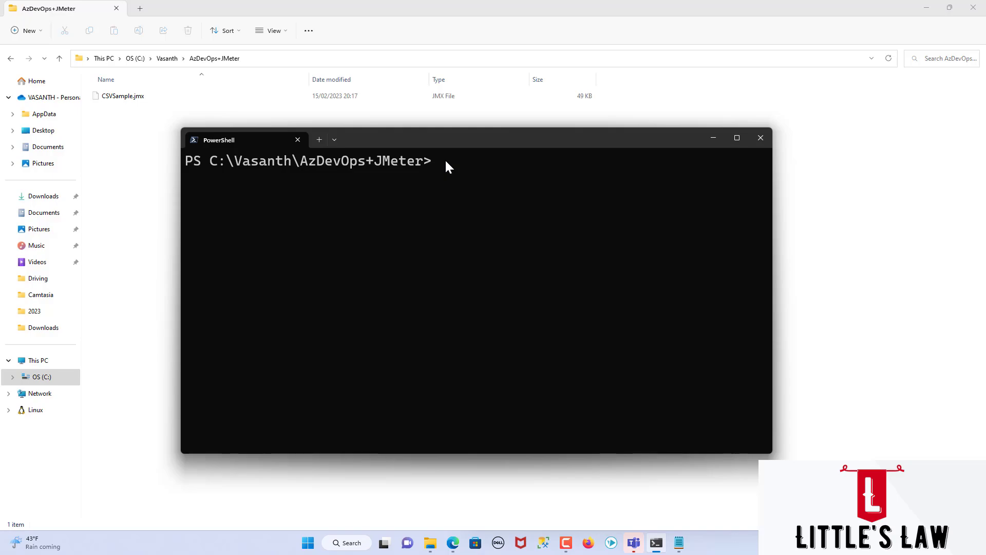
{"action": "type", "text": "git init"}
{"action": "key", "text": "Return"}
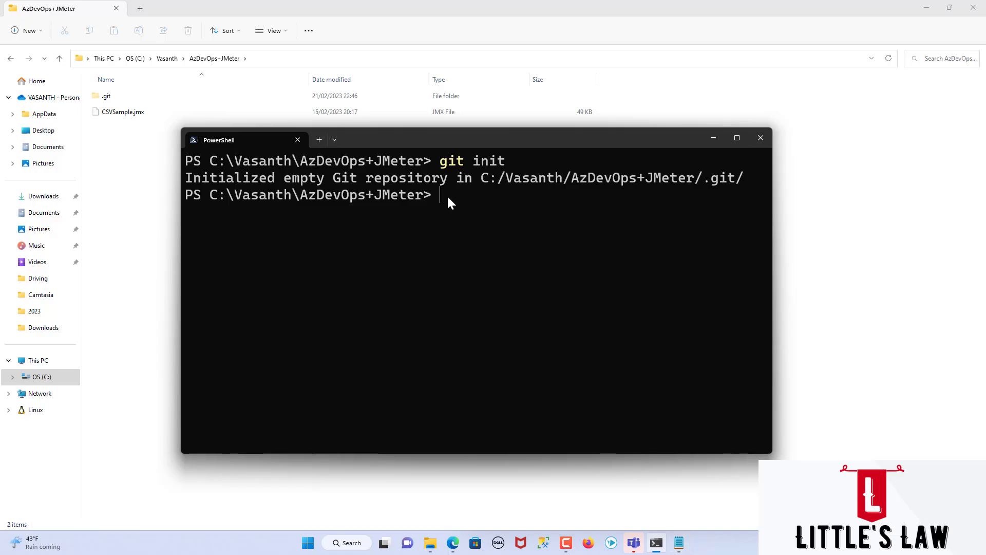
Stage all files in the folder with git add ., running git status before and after
{"action": "type", "text": "git status"}
{"action": "key", "text": "Return"}
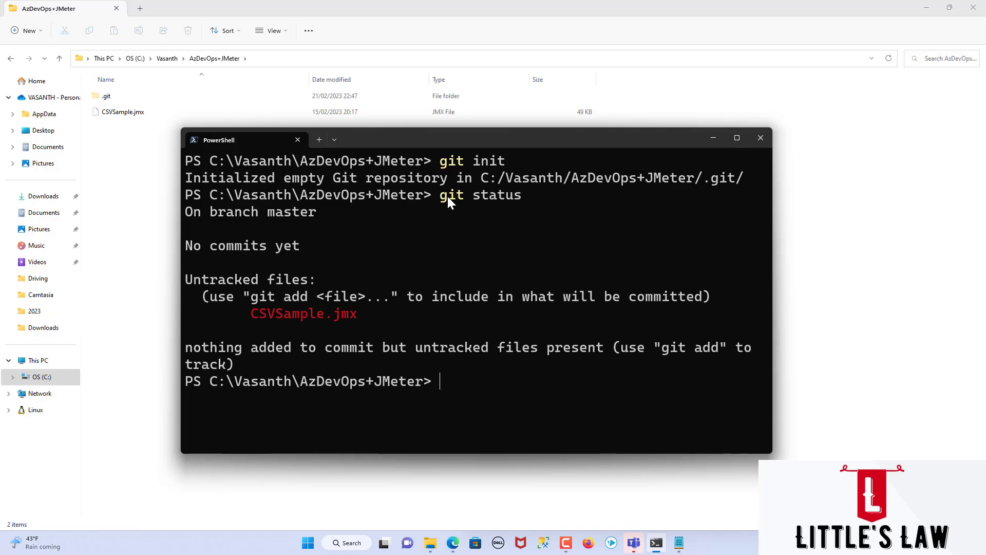
{"action": "type", "text": "git add ."}
{"action": "key", "text": "Return"}
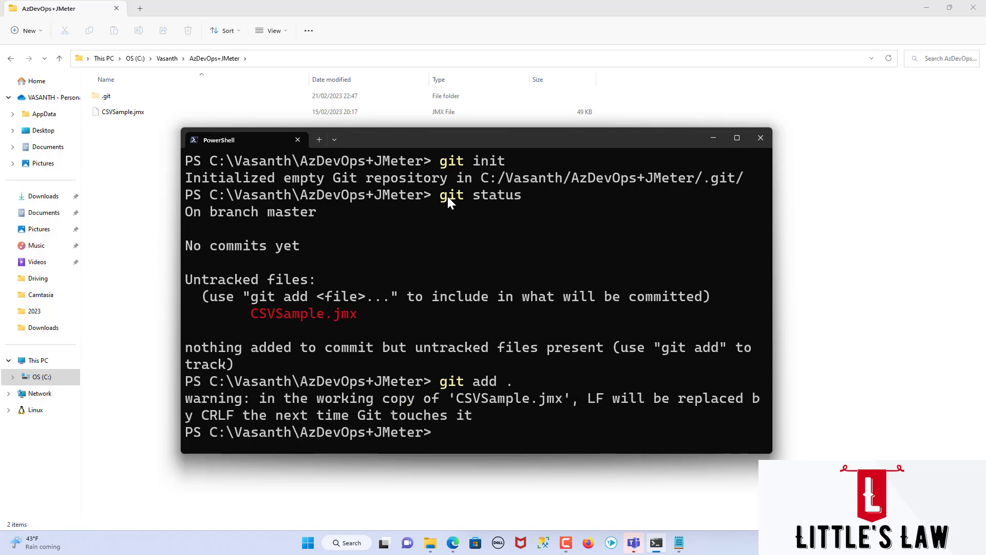
{"action": "type", "text": "git status"}
{"action": "key", "text": "Return"}
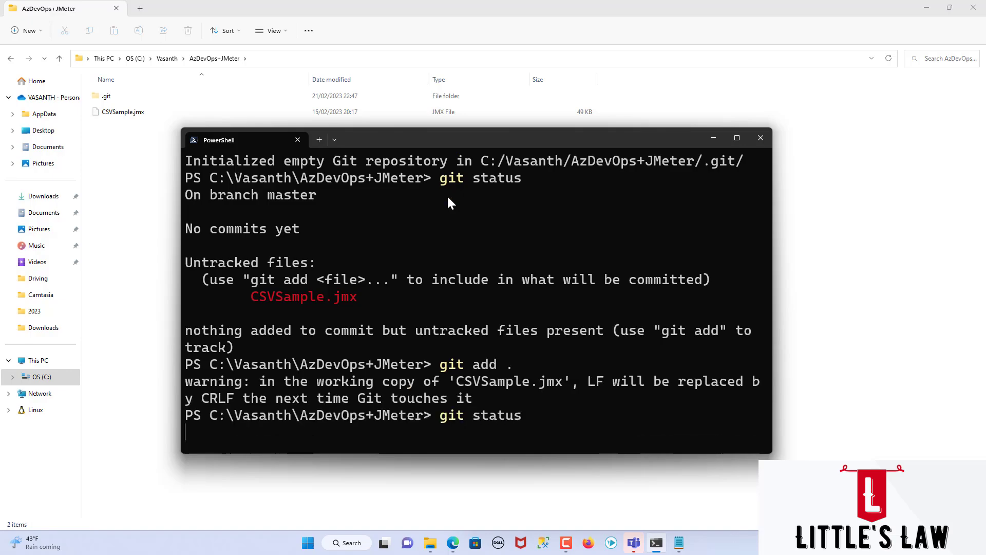
Commit the staged JMX file with the message "First commit" and check the repository with git status
{"action": "type", "text": "git commi"}
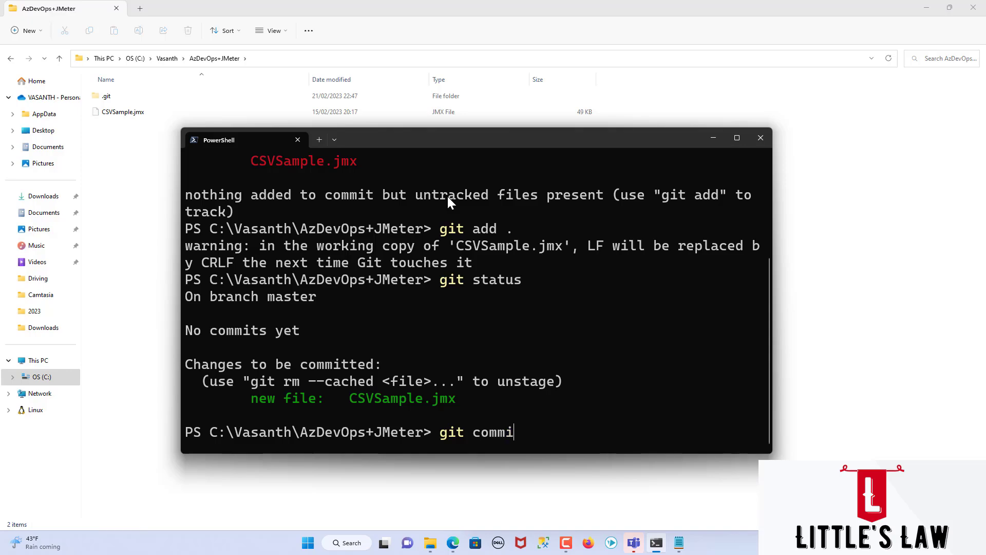
{"action": "type", "text": "t -m \"First commit\""}
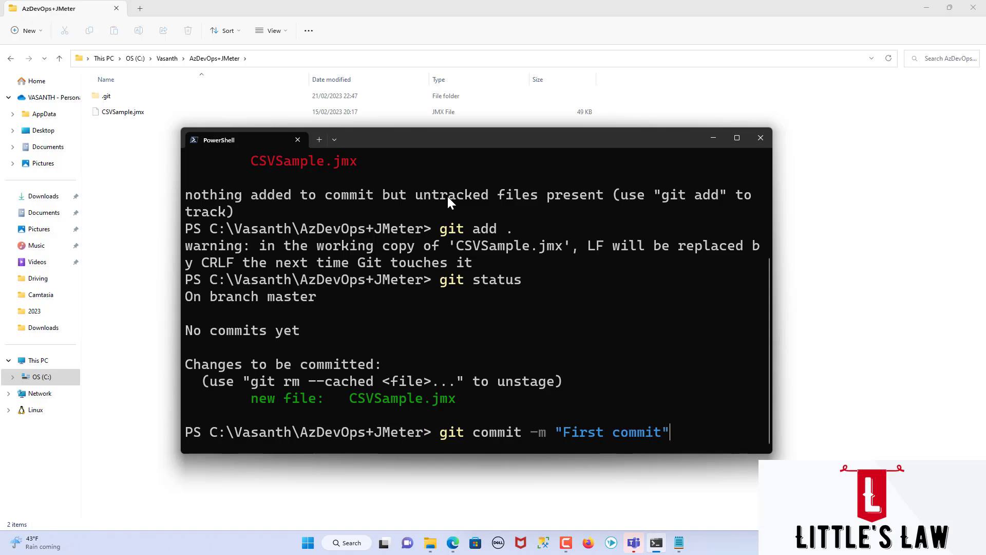
{"action": "key", "text": "Return"}
{"action": "type", "text": "git status"}
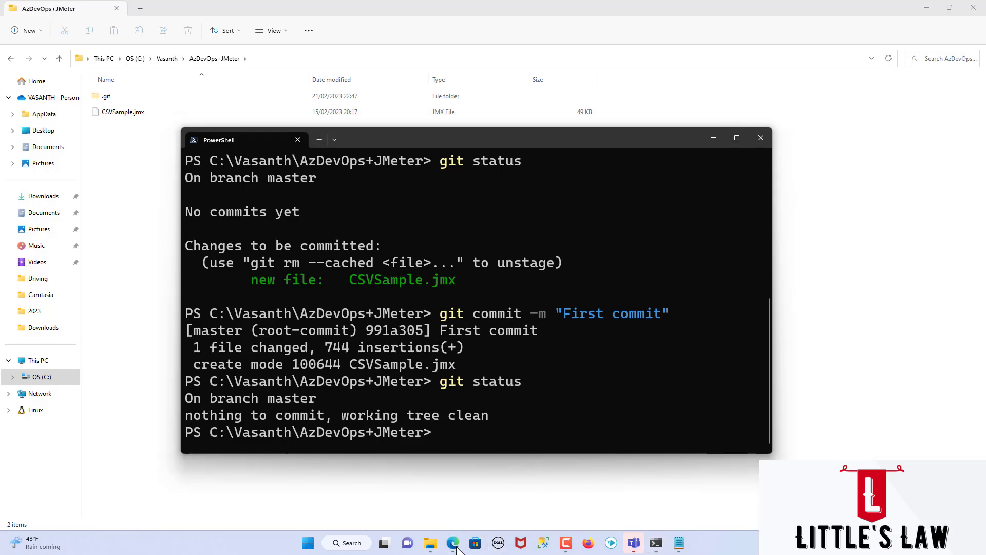
Copy the HTTPS git remote add origin command from the Azure DevOps repository page and run it in PowerShell
{"action": "mouse_move", "coordinate": [454, 547]}
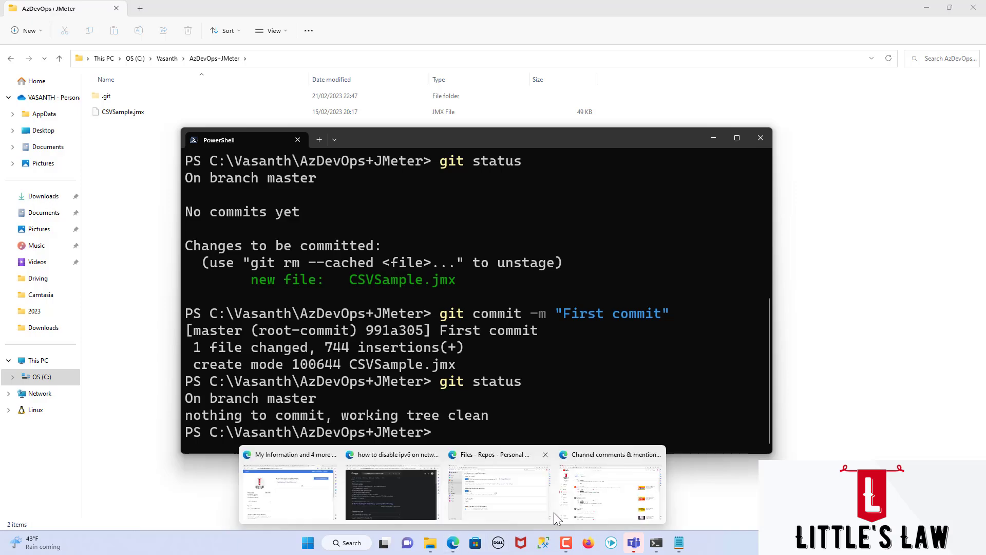
{"action": "left_click", "coordinate": [536, 512]}
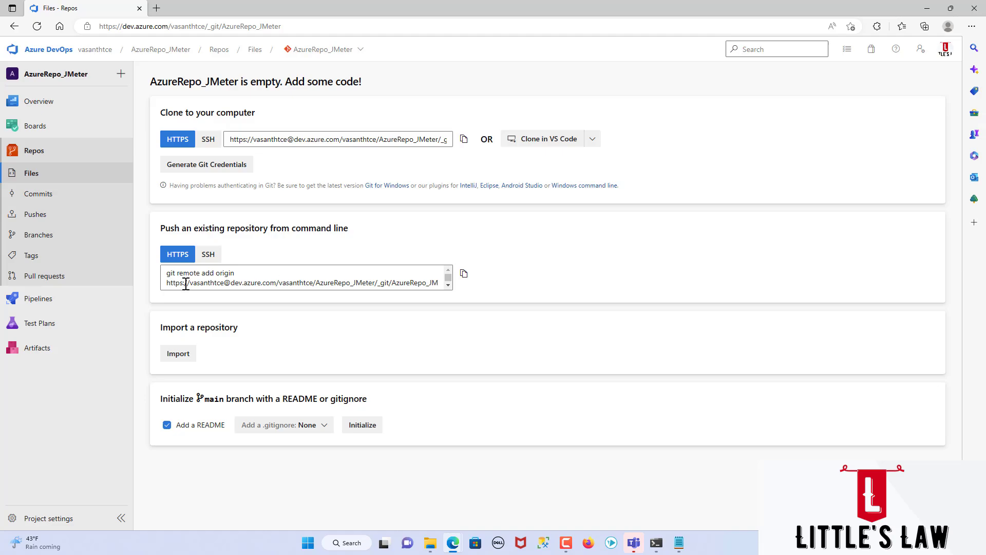
{"action": "mouse_move", "coordinate": [165, 273]}
{"action": "left_mouse_down"}
{"action": "mouse_move", "coordinate": [259, 276]}
{"action": "mouse_move", "coordinate": [184, 280]}
{"action": "left_mouse_up"}
{"action": "key", "text": "ctrl+c"}
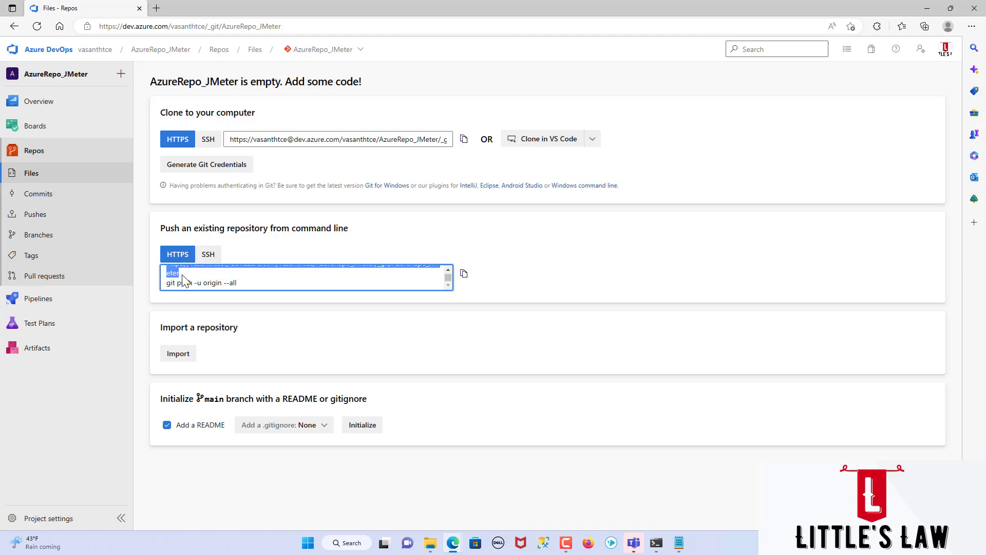
{"action": "left_click", "coordinate": [656, 542]}
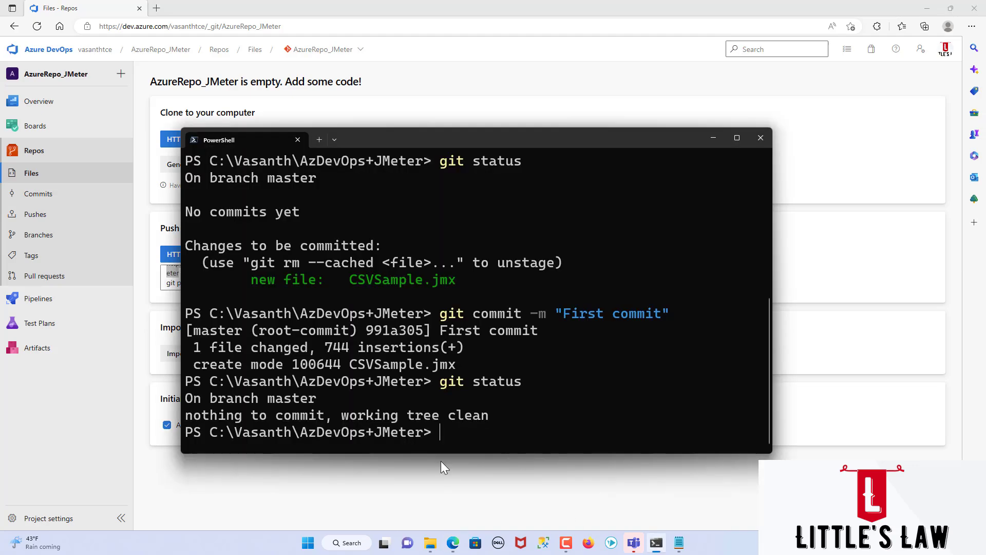
{"action": "right_click", "coordinate": [439, 436]}
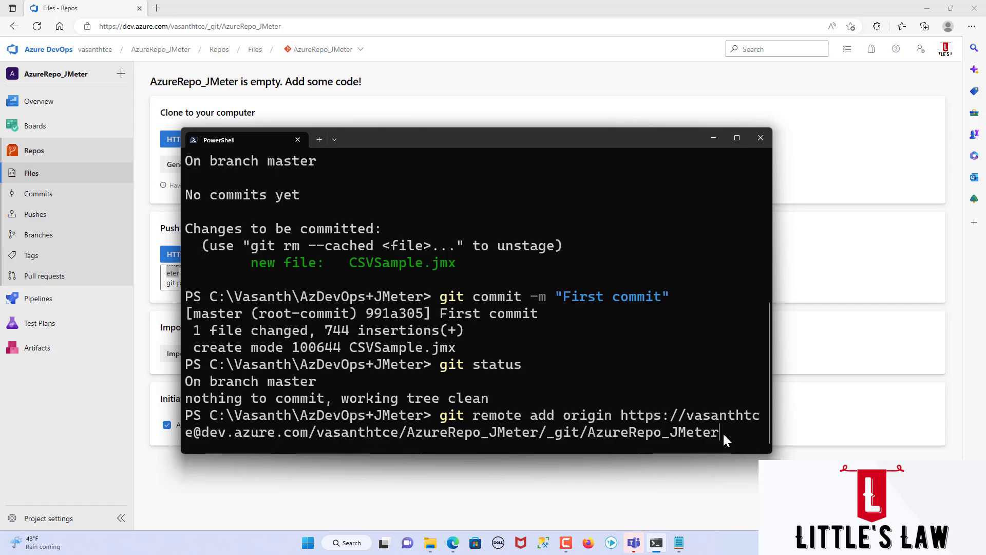
{"action": "key", "text": "Return"}
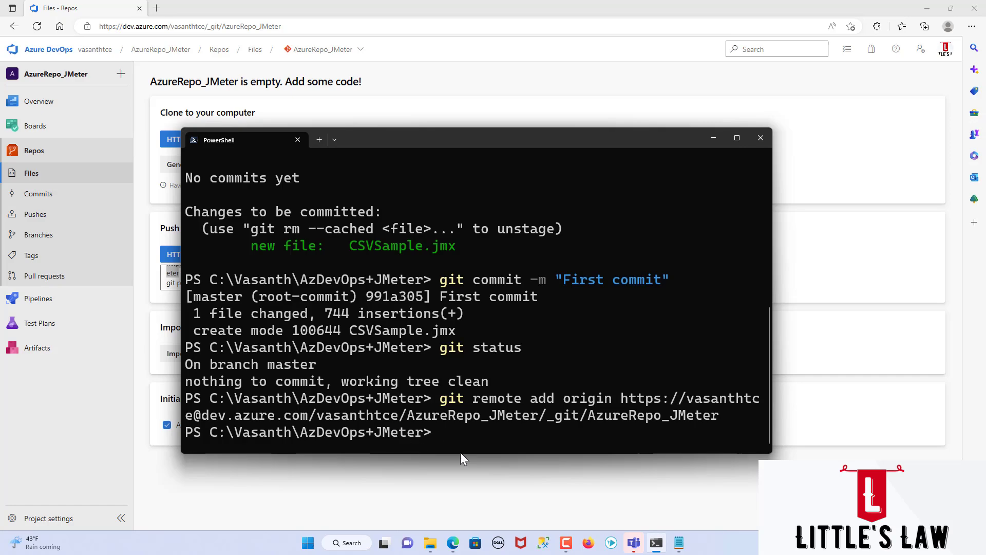
Open the config file from the local .git folder in Notepad to examine the remote origin entry
{"action": "left_click", "coordinate": [430, 543]}
{"action": "double_click", "coordinate": [127, 98]}
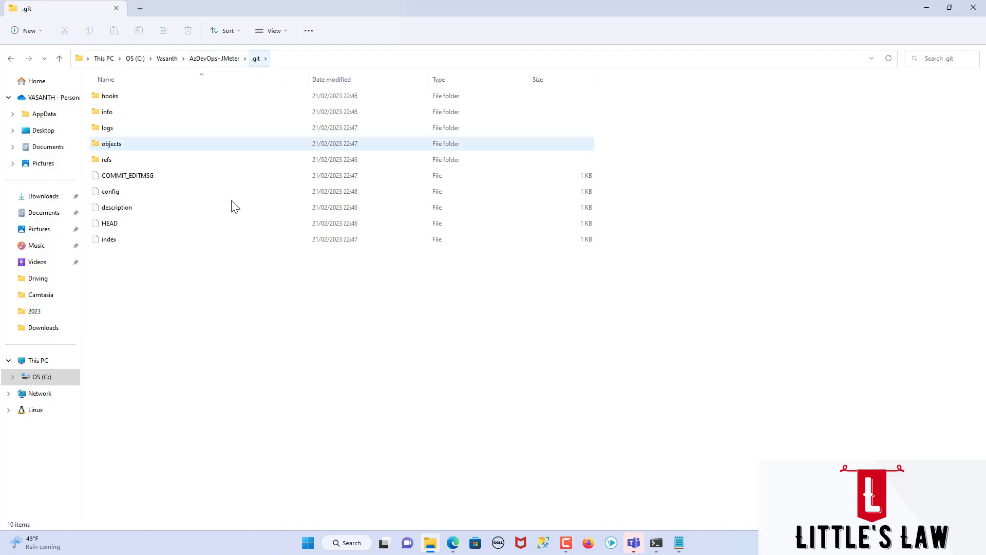
{"action": "right_click", "coordinate": [127, 193]}
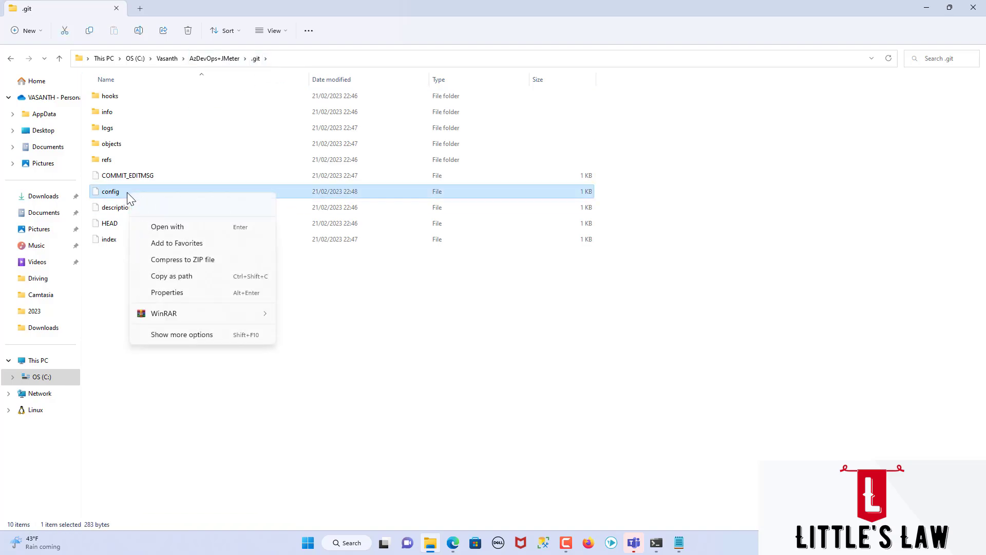
{"action": "left_click", "coordinate": [184, 226]}
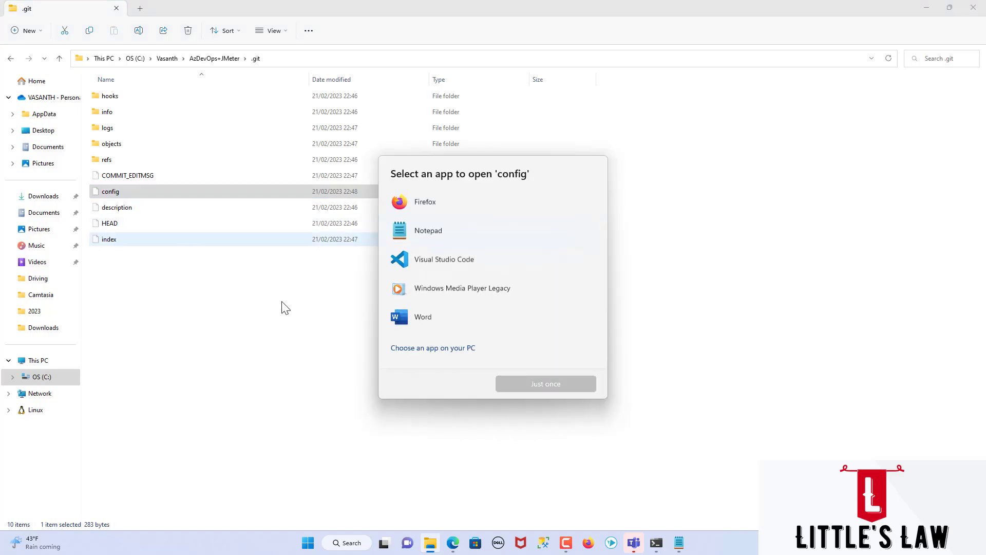
{"action": "left_click", "coordinate": [435, 236]}
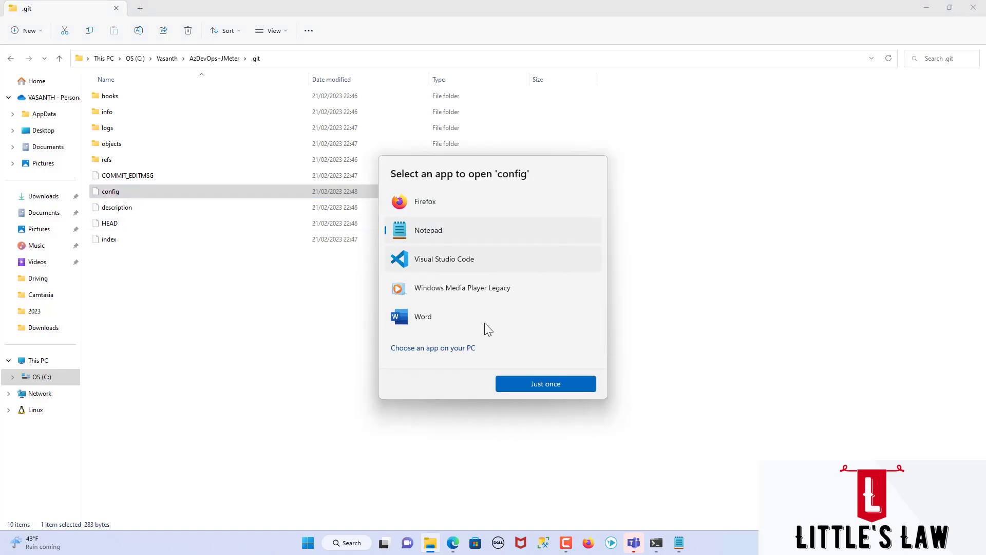
{"action": "left_click", "coordinate": [525, 385]}
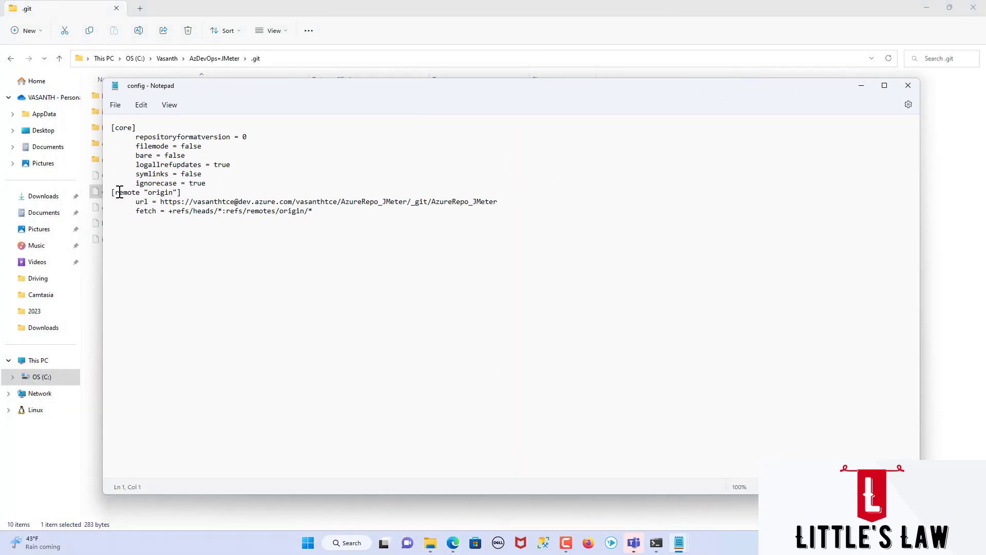
Read the url and fetch entries under remote origin, close the config file and locate it again in the .git folder
{"action": "left_click_drag", "start_coordinate": [116, 192], "coordinate": [499, 202]}
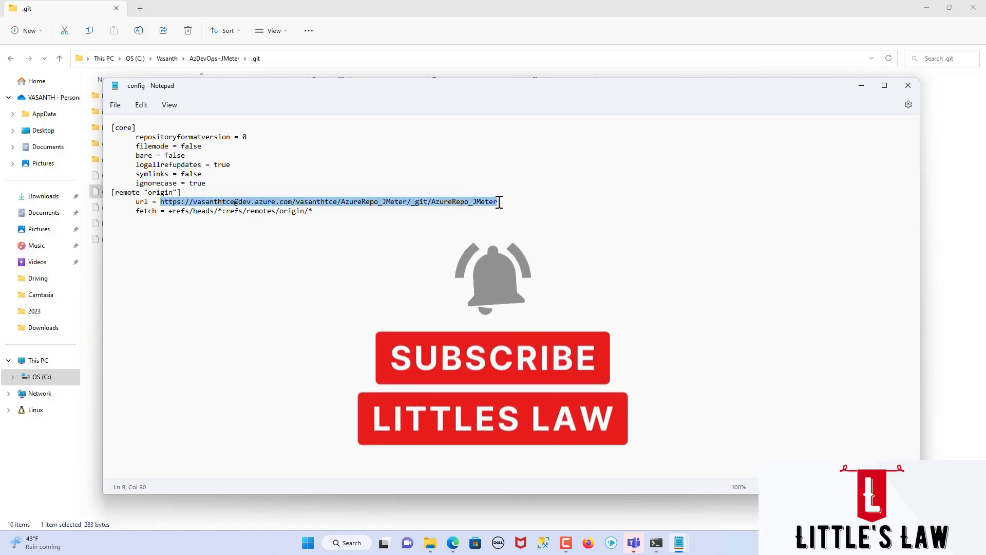
{"action": "double_click", "coordinate": [145, 203]}
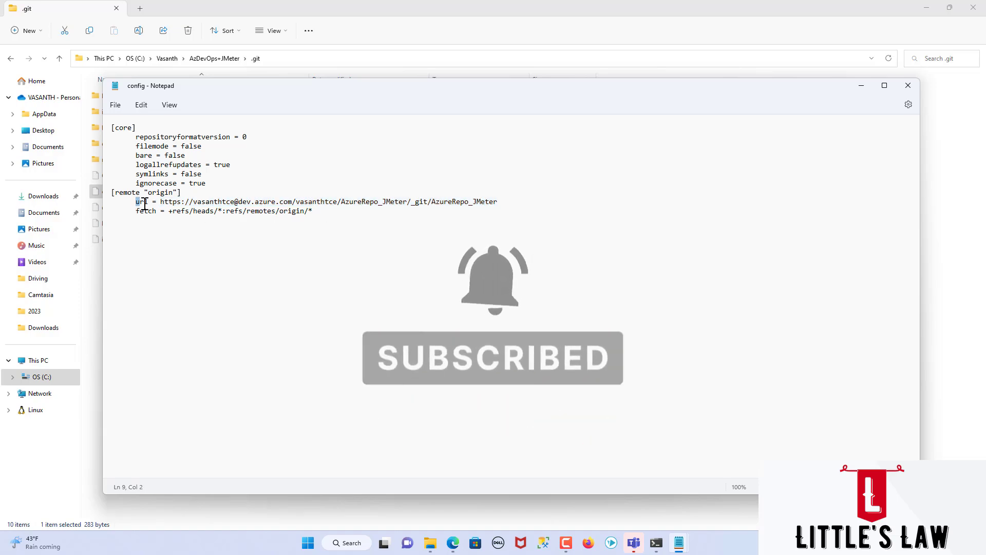
{"action": "left_click_drag", "start_coordinate": [145, 203], "coordinate": [284, 211]}
{"action": "mouse_move", "coordinate": [656, 545]}
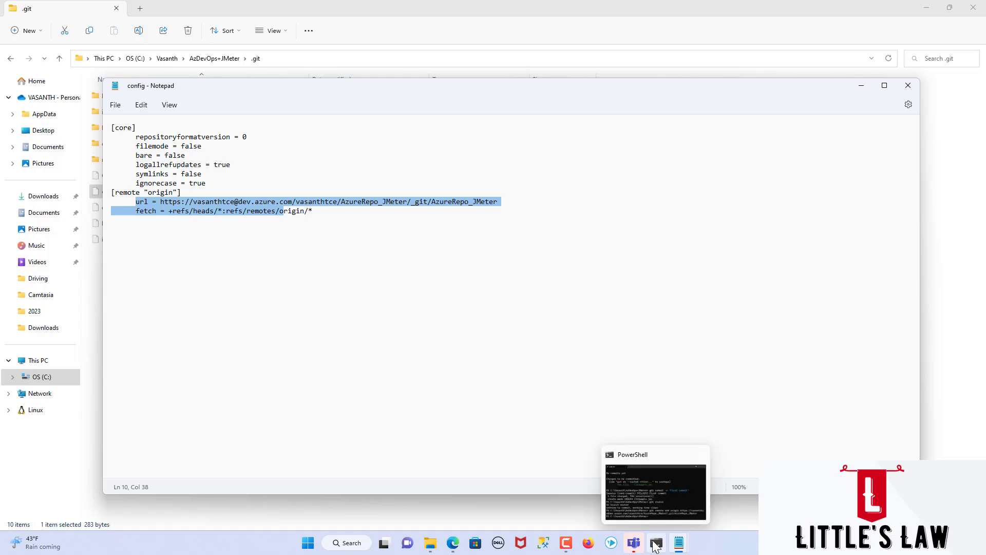
{"action": "left_click_drag", "start_coordinate": [319, 211], "coordinate": [131, 194]}
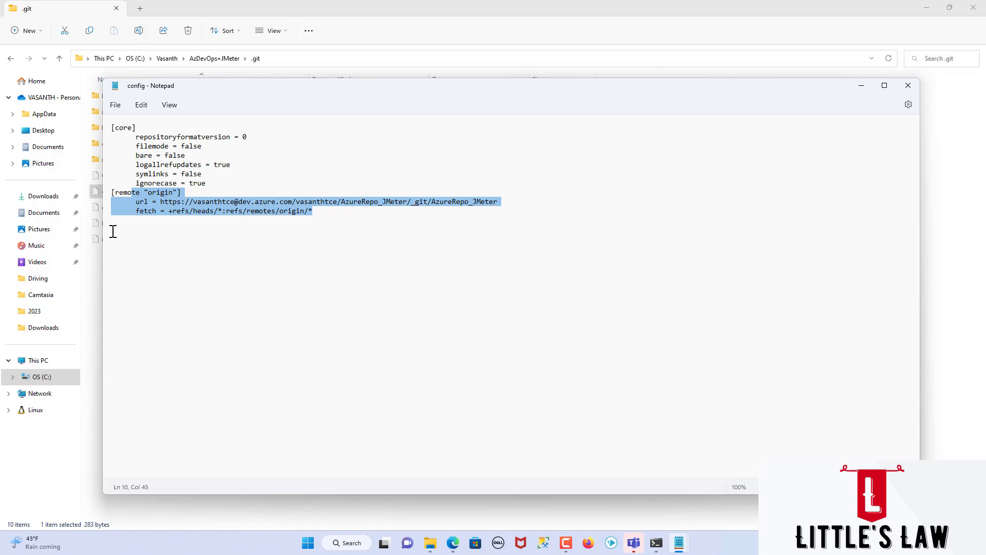
{"action": "left_click", "coordinate": [907, 86]}
{"action": "left_click", "coordinate": [226, 60]}
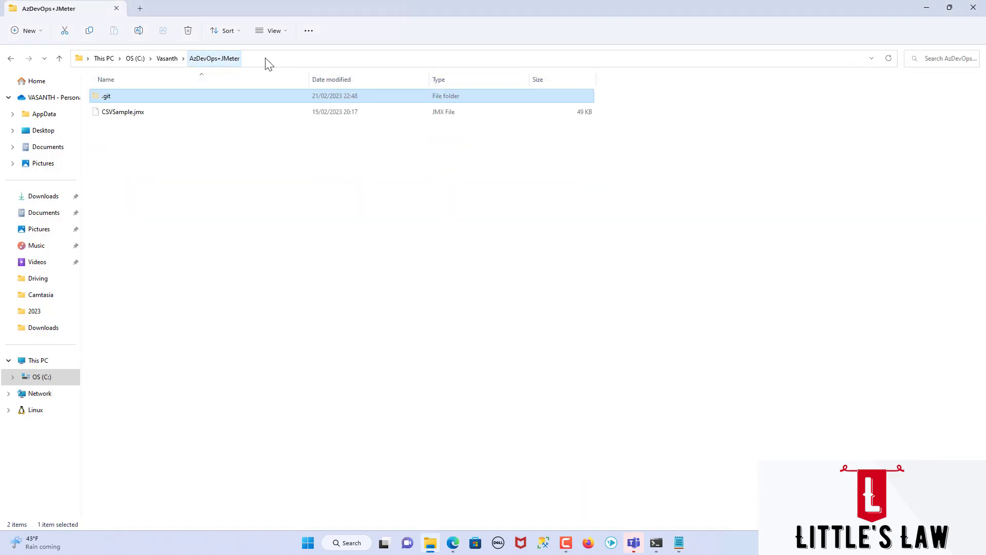
{"action": "double_click", "coordinate": [136, 95]}
{"action": "left_click", "coordinate": [119, 196]}
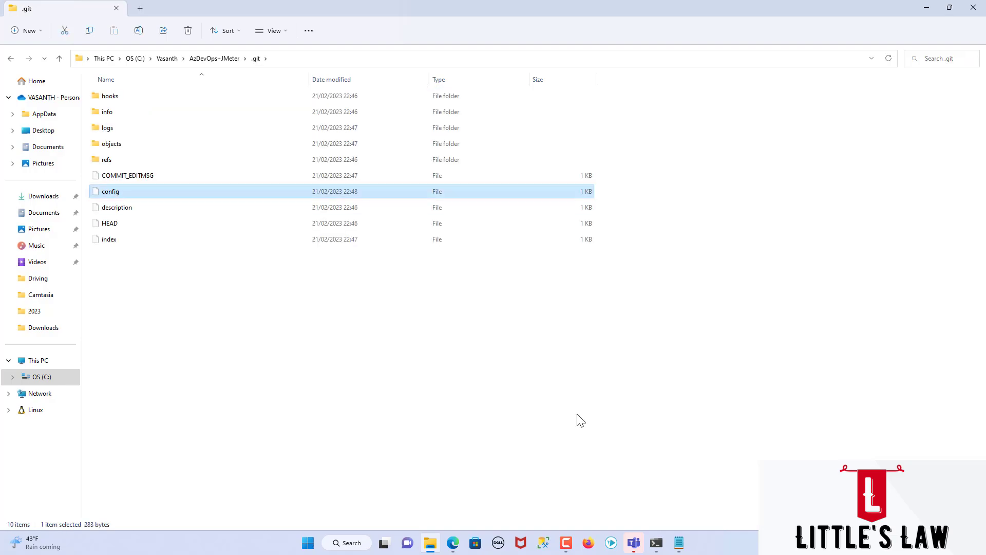
Switch to the Azure DevOps repository page in Edge and highlight the git push -u origin --all command
{"action": "left_click", "coordinate": [457, 543]}
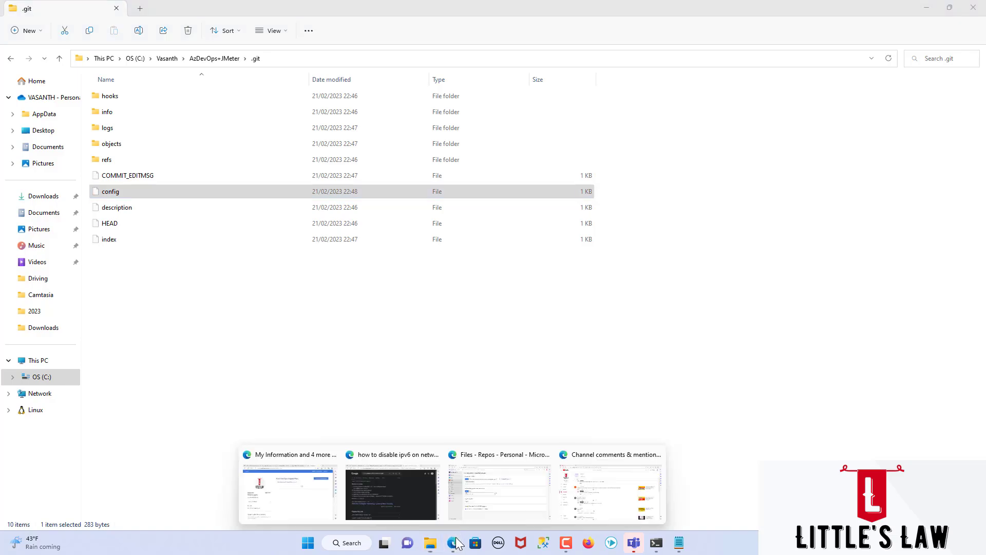
{"action": "left_click", "coordinate": [398, 307]}
{"action": "left_click", "coordinate": [656, 543]}
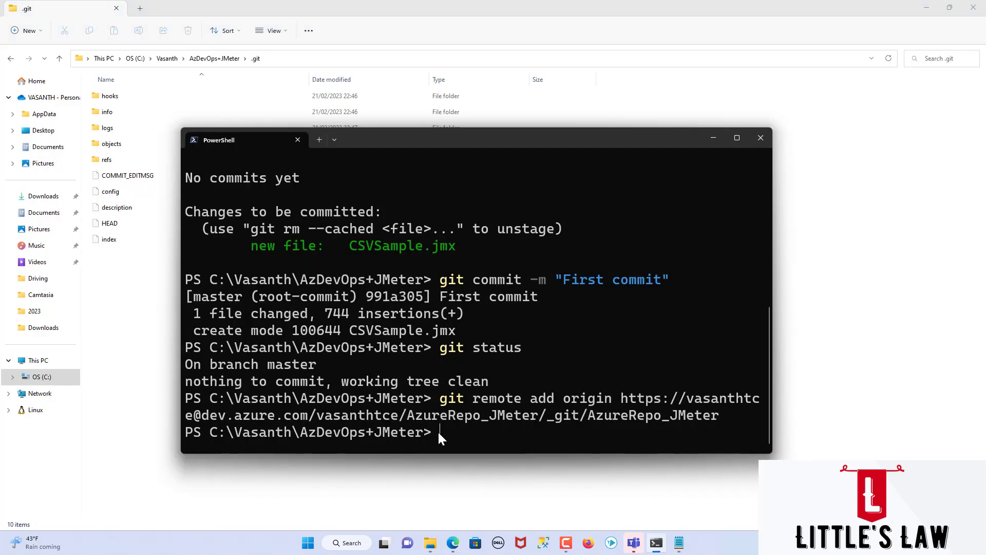
{"action": "left_click", "coordinate": [454, 543]}
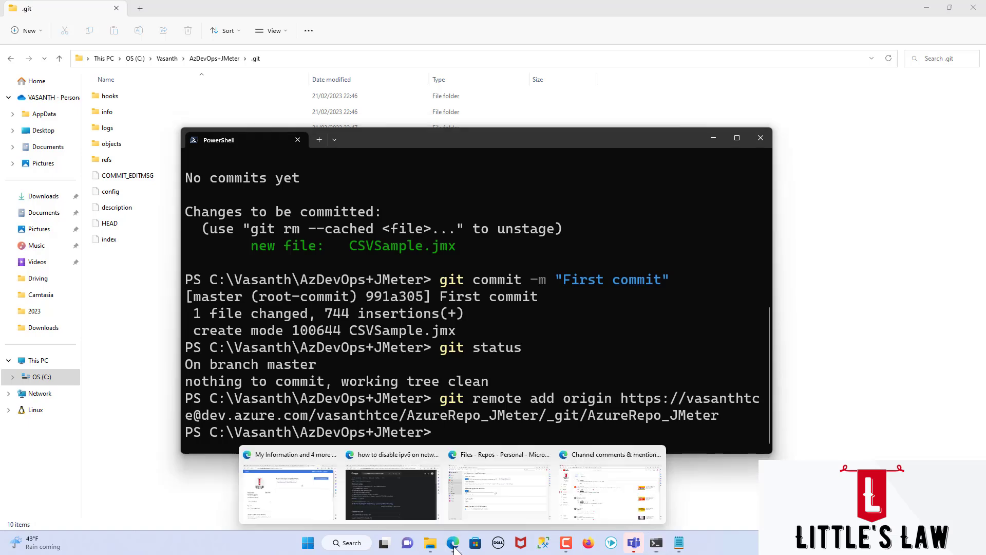
{"action": "left_click", "coordinate": [494, 490]}
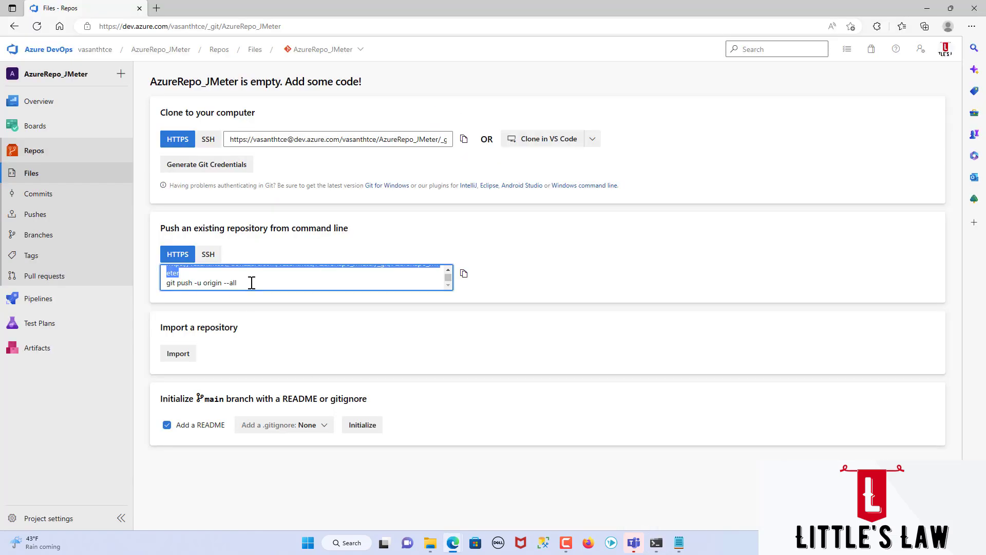
{"action": "left_click_drag", "start_coordinate": [250, 282], "coordinate": [164, 289]}
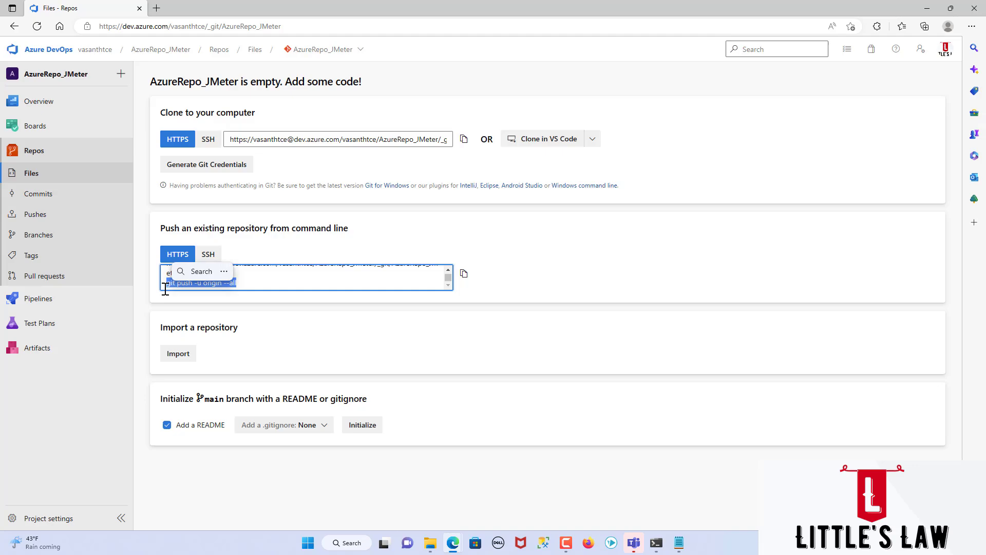
Try to push the local repository to Azure DevOps by running git push -u origin --all in PowerShell
{"action": "left_click", "coordinate": [657, 542]}
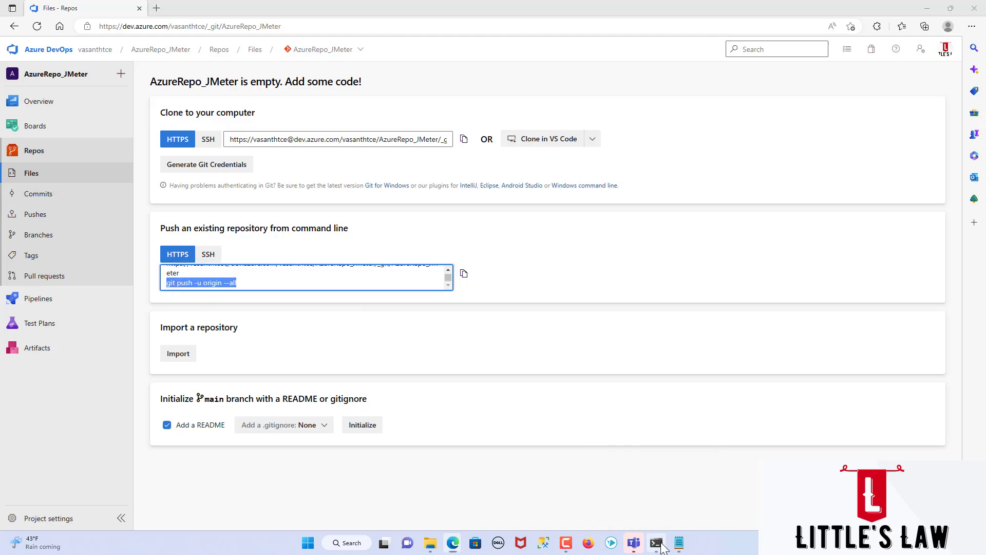
{"action": "left_click_drag", "start_coordinate": [475, 140], "coordinate": [603, 106]}
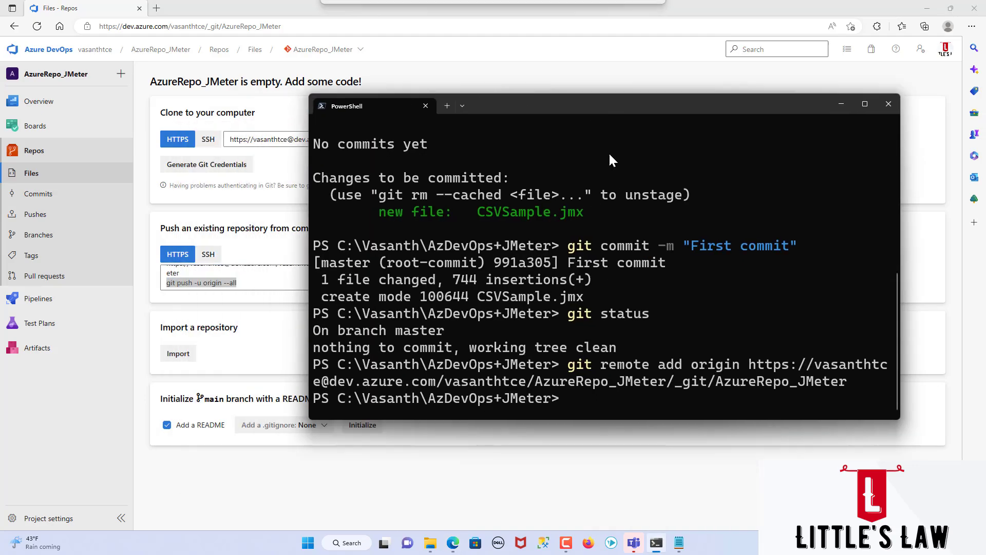
{"action": "type", "text": "git pu"}
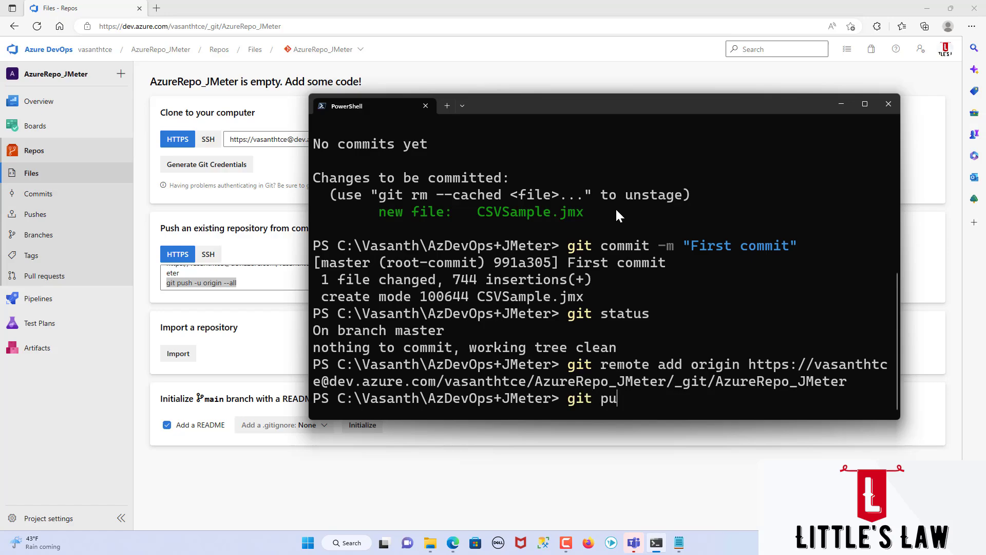
{"action": "type", "text": "sh -u origin --"}
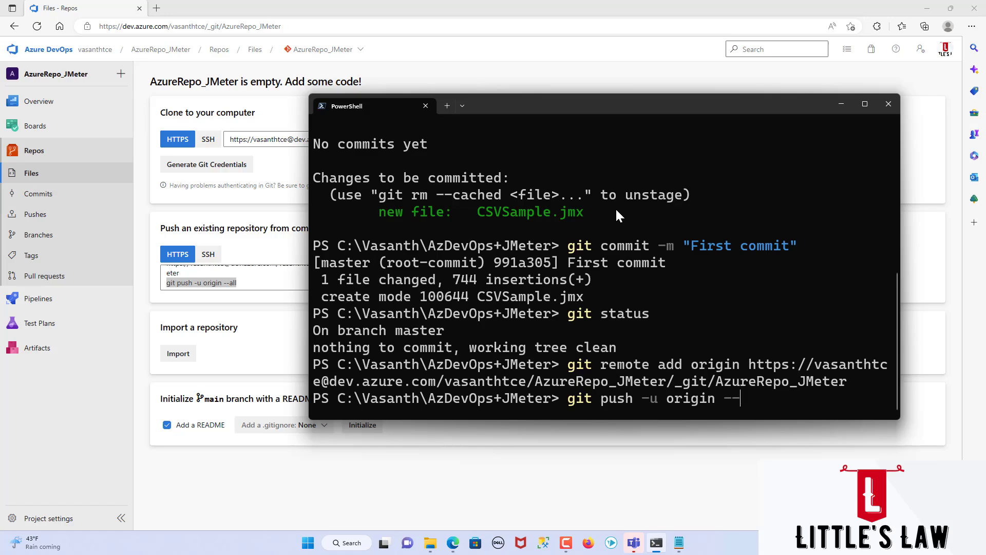
{"action": "type", "text": "all"}
{"action": "key", "text": "Return"}
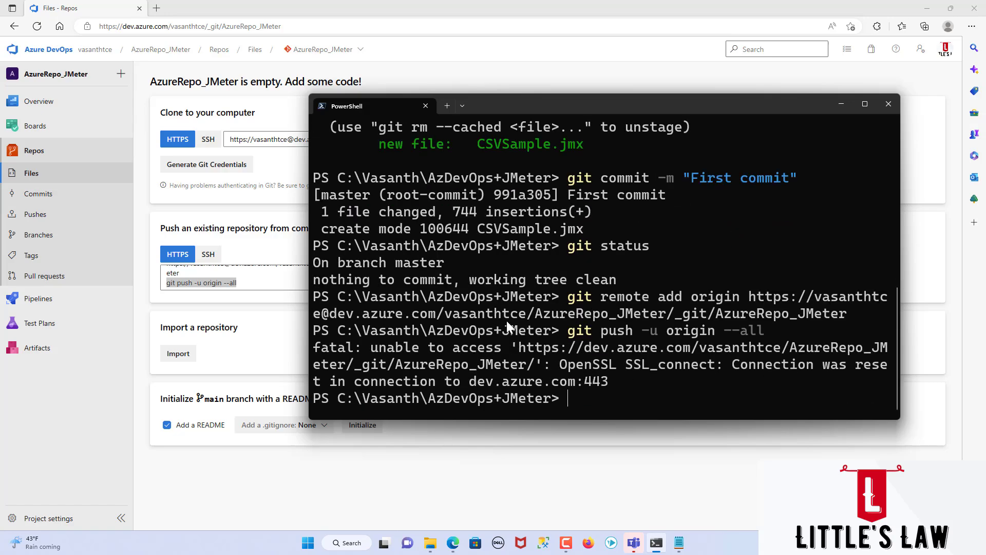
Enlarge the PowerShell window and examine the output of the push command
{"action": "double_click", "coordinate": [591, 103]}
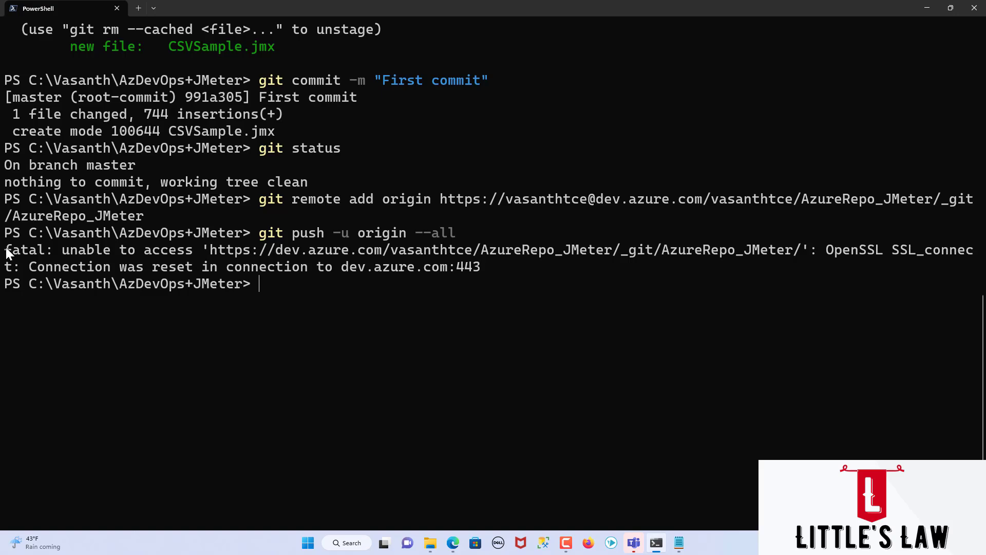
{"action": "left_click_drag", "start_coordinate": [23, 248], "coordinate": [486, 263]}
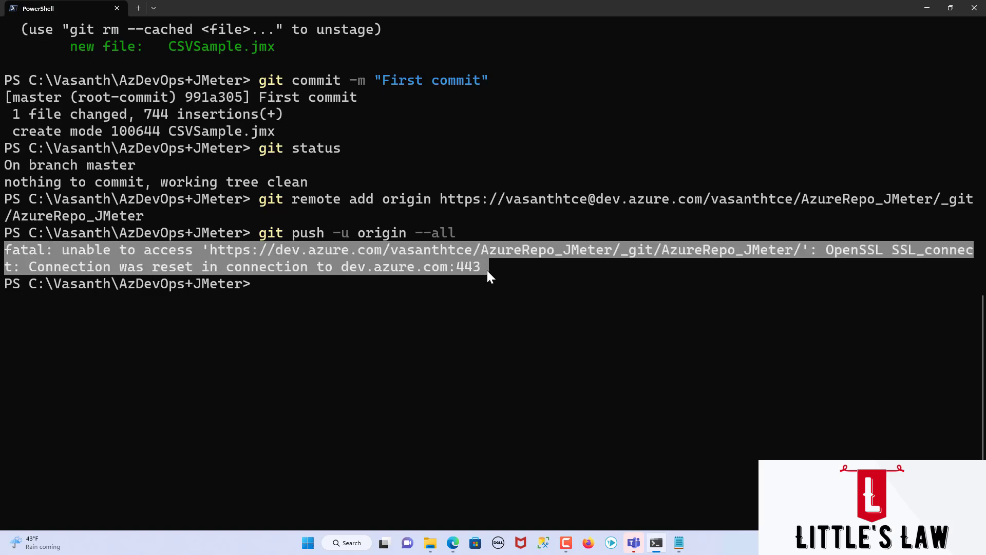
{"action": "left_click", "coordinate": [487, 271]}
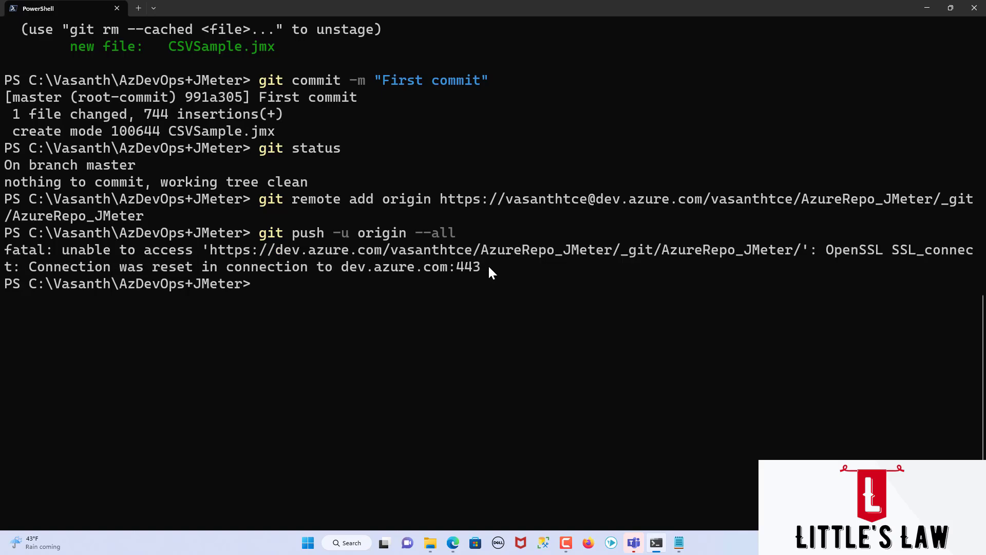
Switch to the Notepad checklist and mark the create repository, git init, add the file and commit items as Done
{"action": "left_click", "coordinate": [679, 543]}
{"action": "left_click", "coordinate": [628, 154]}
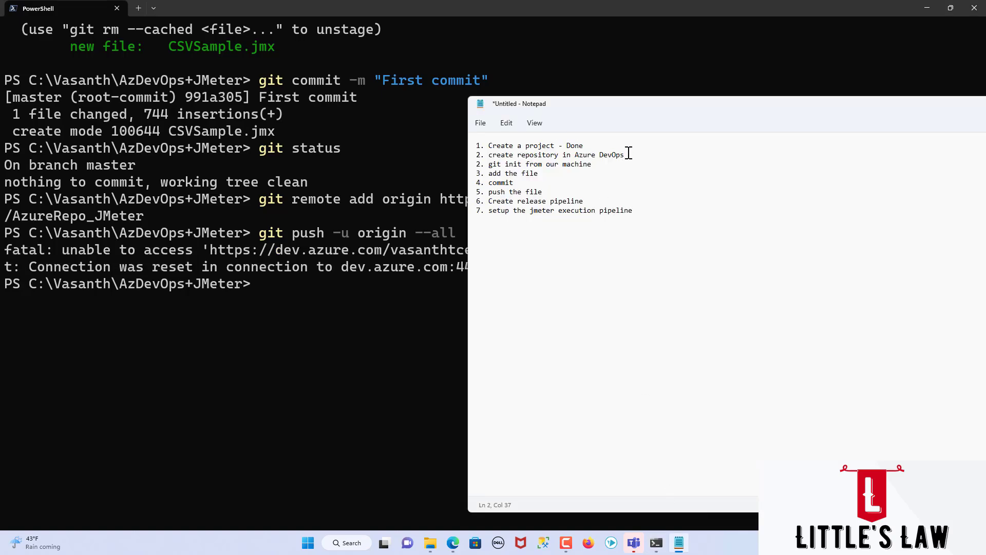
{"action": "type", "text": "- Done Done- Do Don"}
Note "Failed : Connection reset" on the push item and add the line "How to fix the connection reset" below it
{"action": "key", "text": "BackSpace"}
{"action": "type", "text": "Failed : Conne"}
{"action": "key", "text": "BackSpace"}
{"action": "key", "text": "BackSpace"}
{"action": "key", "text": "BackSpace"}
{"action": "type", "text": "on reset"}
{"action": "key", "text": "Return"}
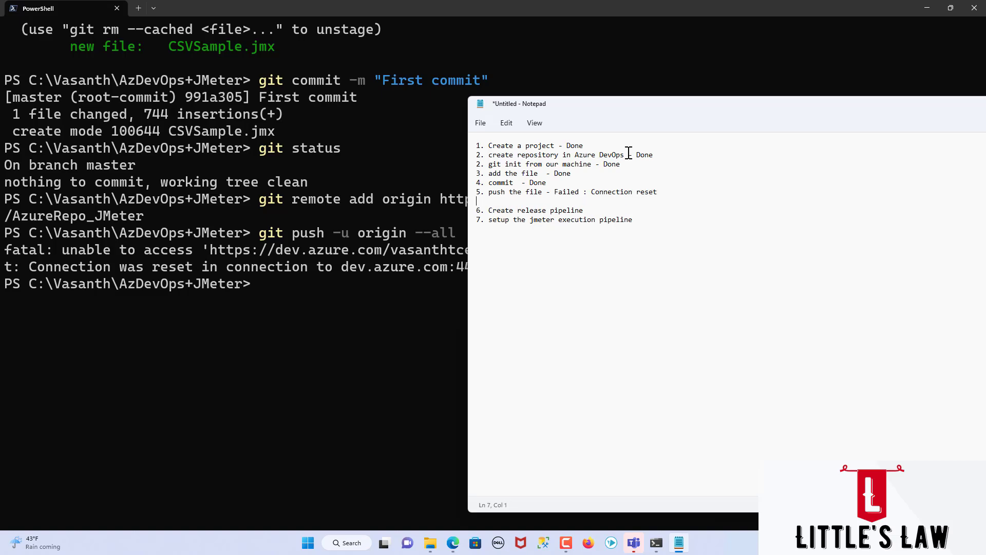
{"action": "type", "text": "How to fix the connection reset"}
Open Control Panel and go through the Network and Sharing Center to the network adapter list
{"action": "left_click", "coordinate": [350, 543]}
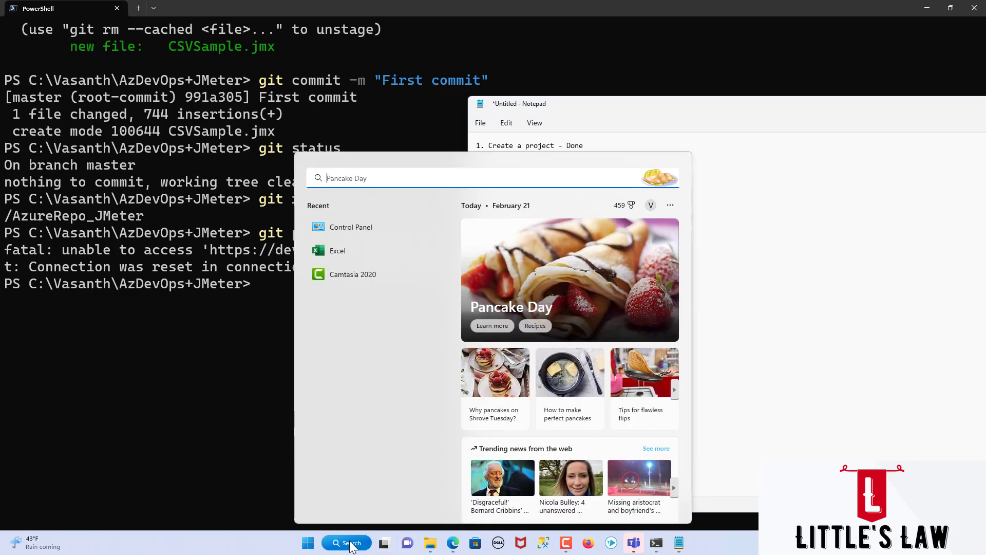
{"action": "type", "text": "control panel"}
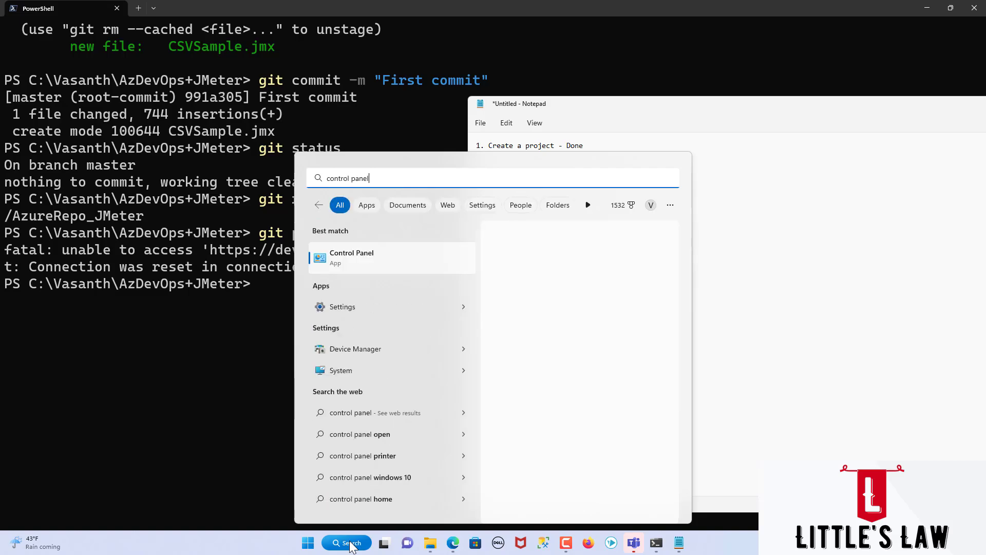
{"action": "left_click", "coordinate": [352, 265]}
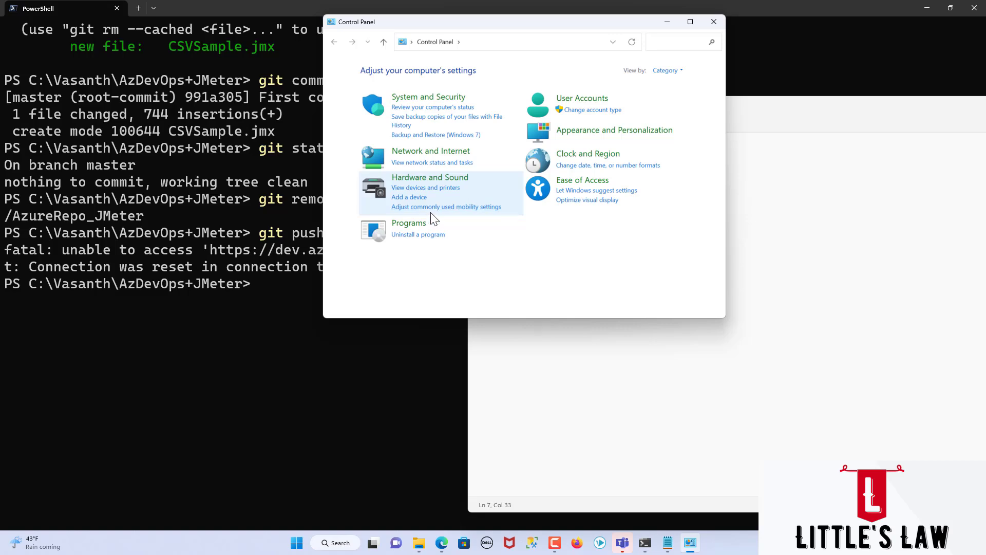
{"action": "left_click", "coordinate": [430, 153]}
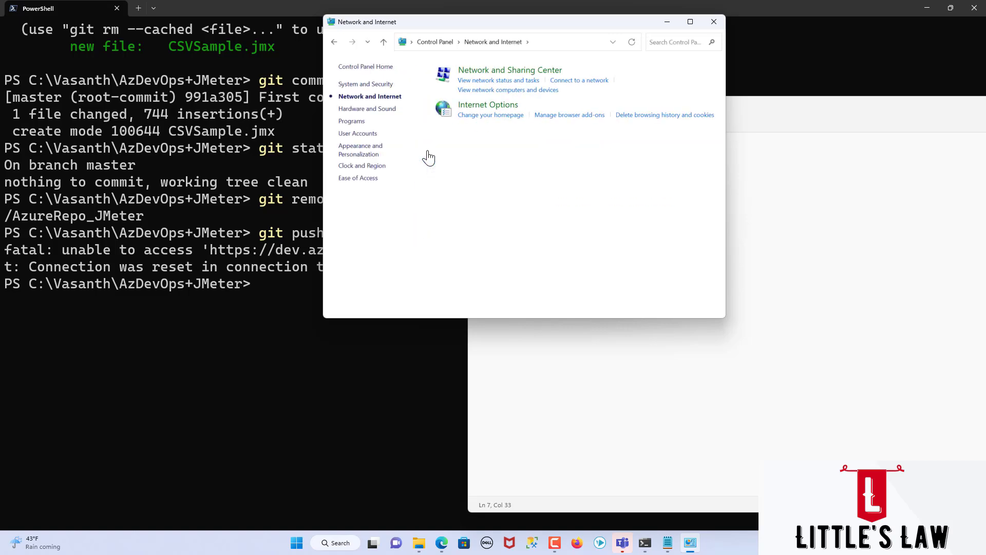
{"action": "left_click", "coordinate": [480, 72]}
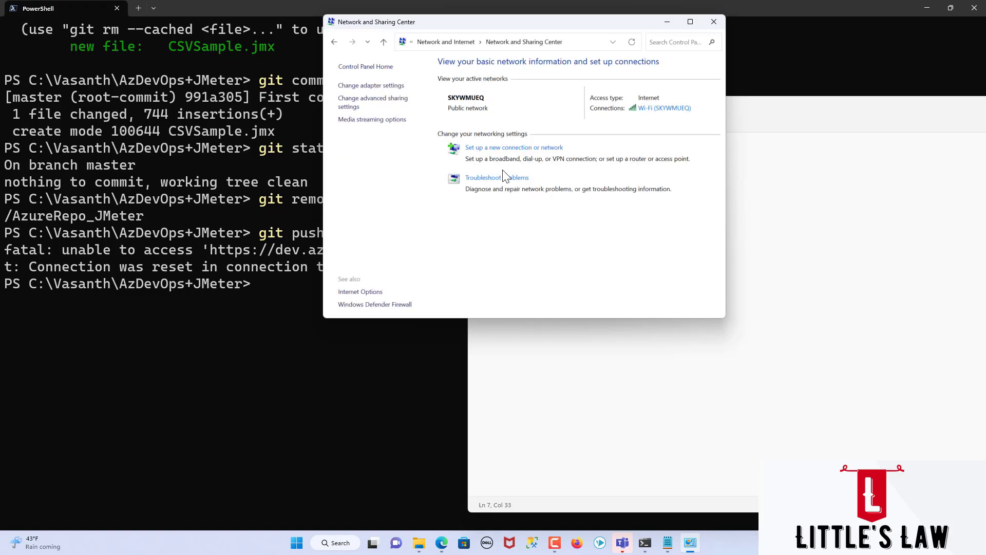
{"action": "left_click", "coordinate": [377, 86]}
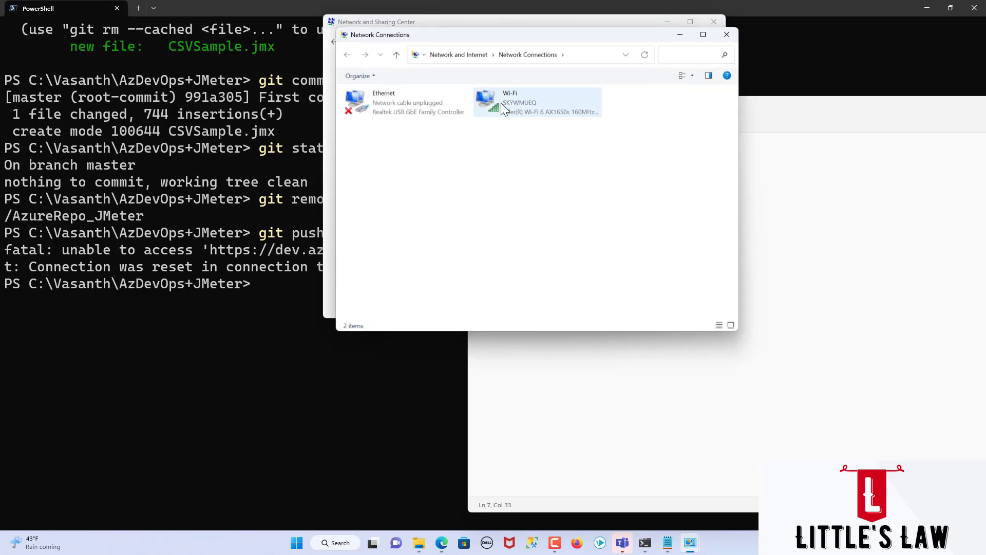
Disable Internet Protocol Version 6 (TCP/IPv6) in the Wi-Fi adapter's properties and minimise the network windows
{"action": "left_click", "coordinate": [502, 108]}
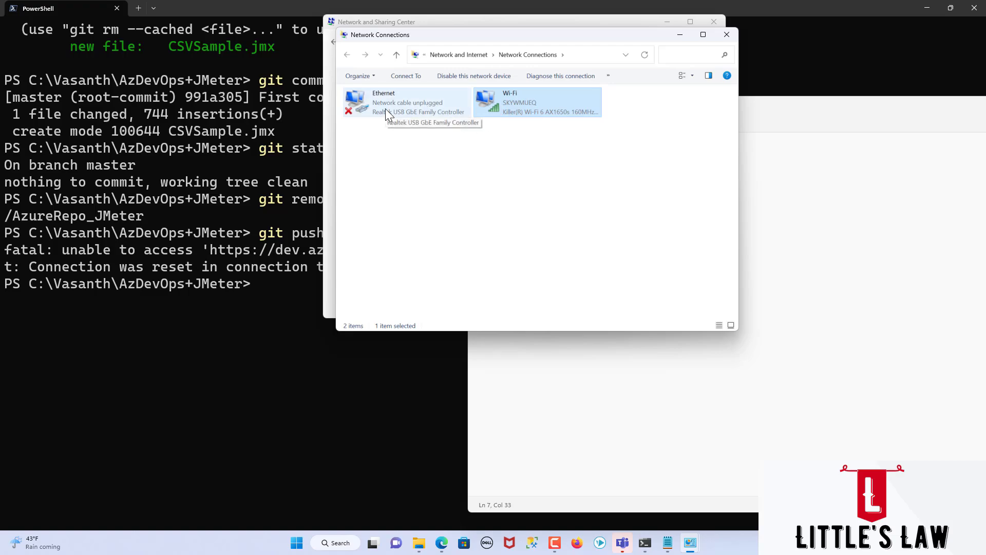
{"action": "right_click", "coordinate": [522, 103]}
{"action": "left_click", "coordinate": [555, 212]}
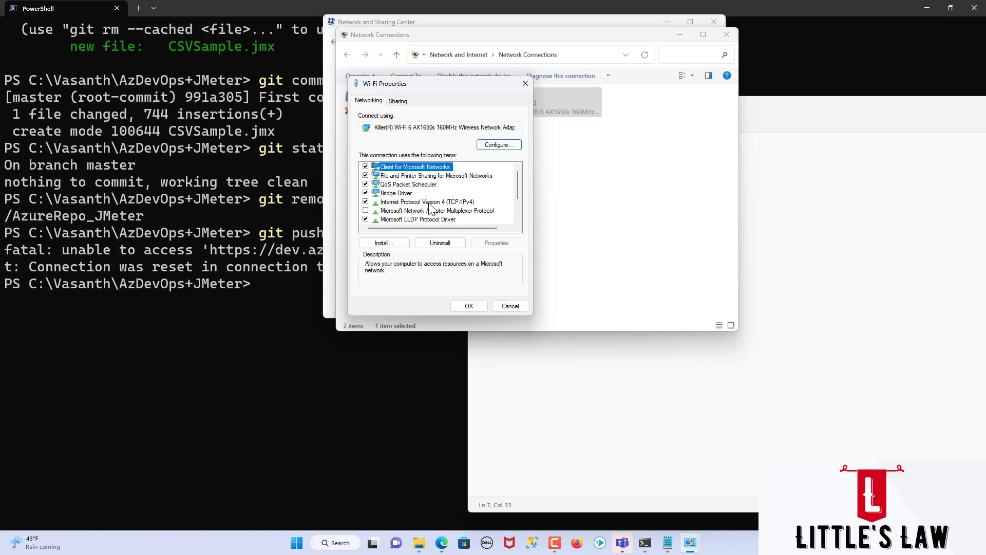
{"action": "scroll", "coordinate": [430, 207], "scroll_direction": "down", "scroll_amount": 2}
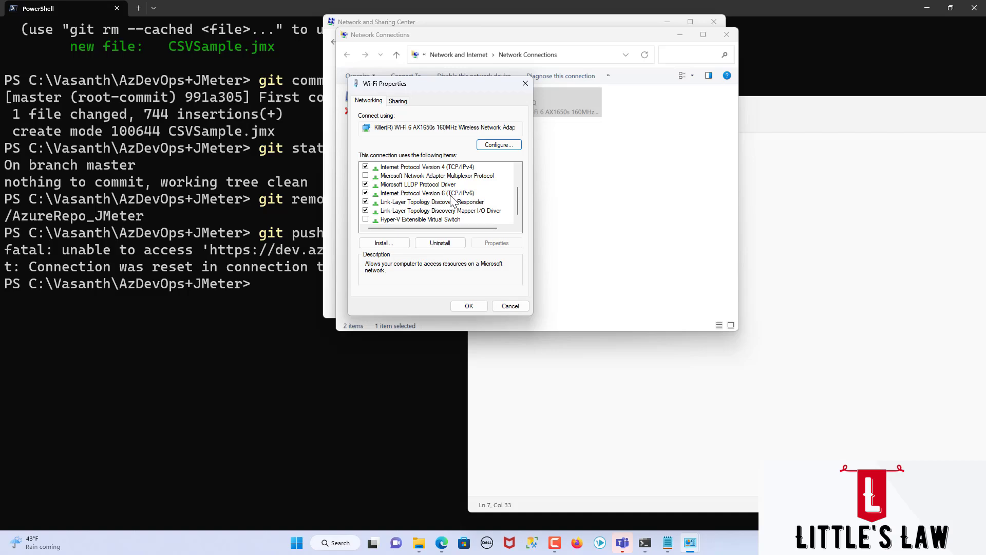
{"action": "left_click", "coordinate": [365, 193]}
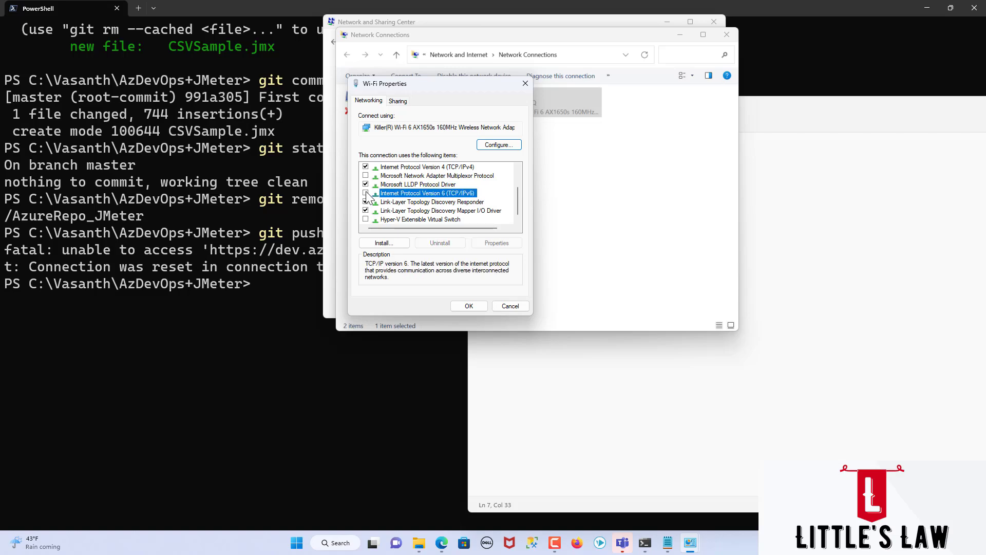
{"action": "left_click", "coordinate": [473, 307]}
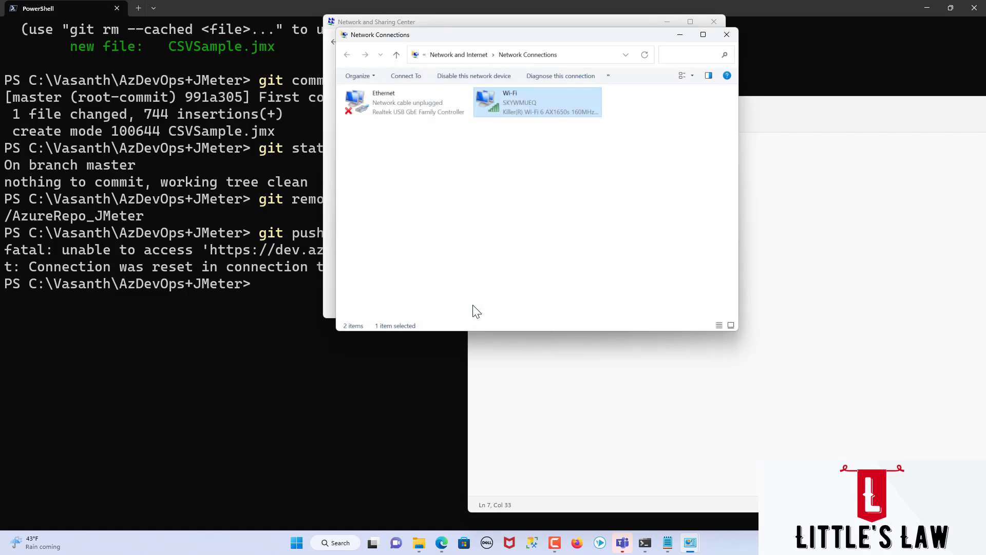
{"action": "left_click", "coordinate": [679, 36]}
{"action": "left_click", "coordinate": [666, 21]}
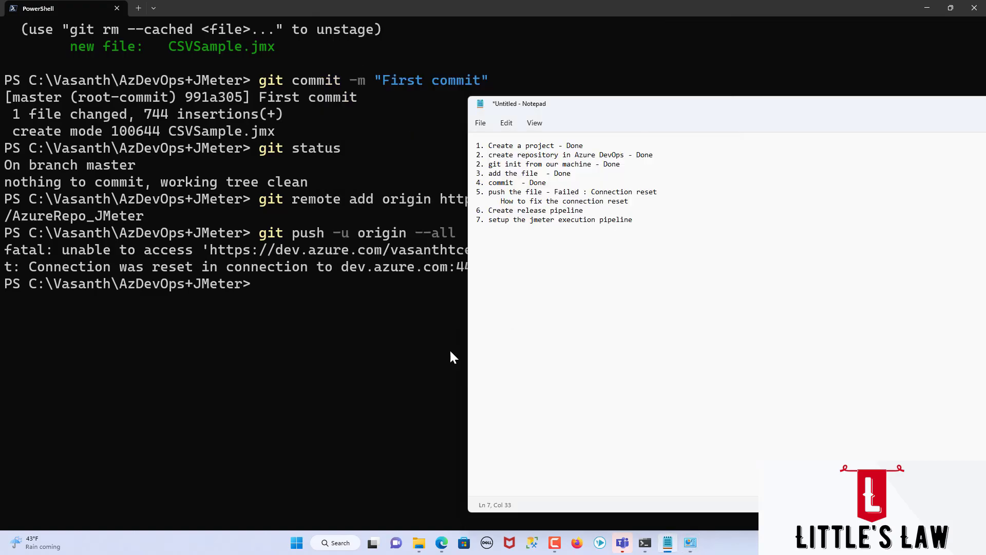
Switch to PowerShell and rerun git push -u origin --all in the AzDevOps+JMeter folder
{"action": "left_click", "coordinate": [267, 308]}
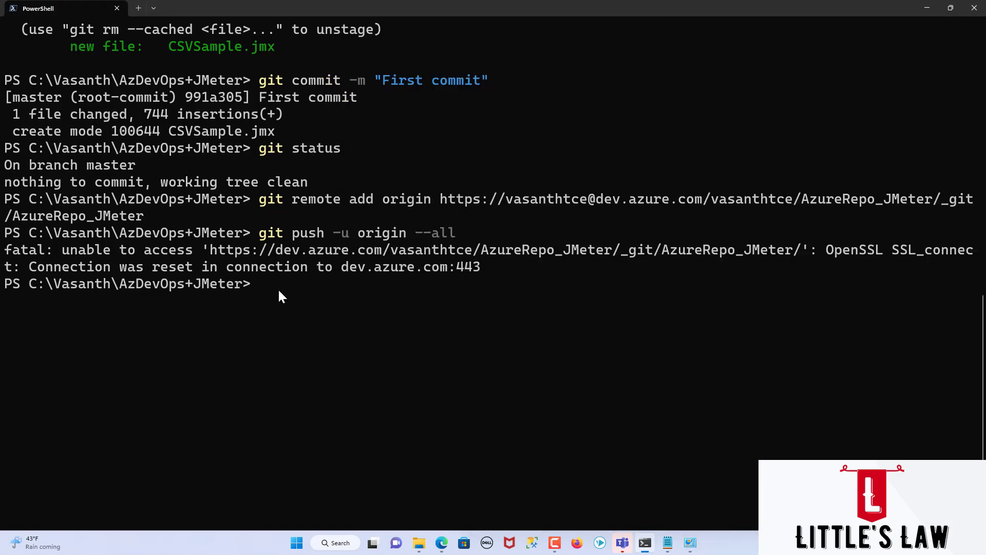
{"action": "key", "text": "Up"}
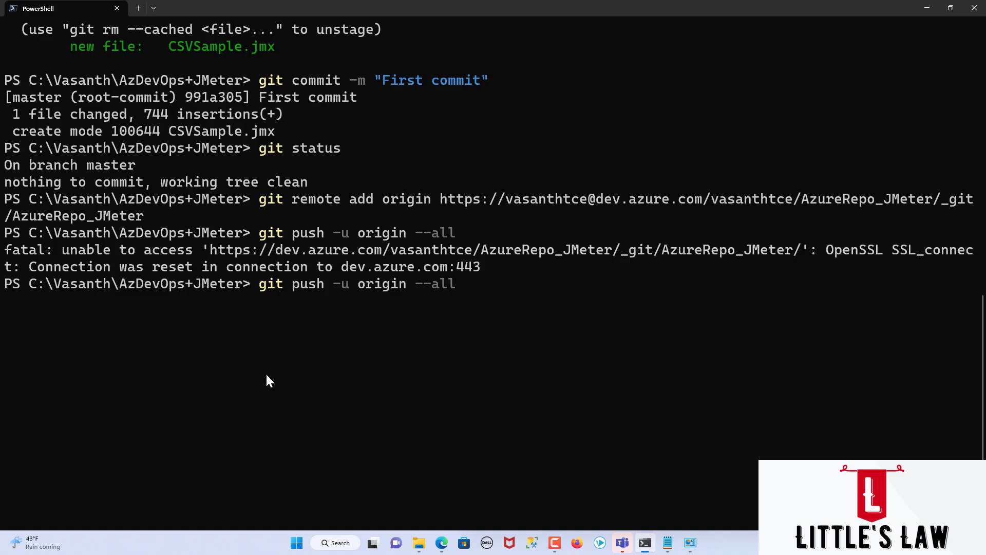
{"action": "key", "text": "Return"}
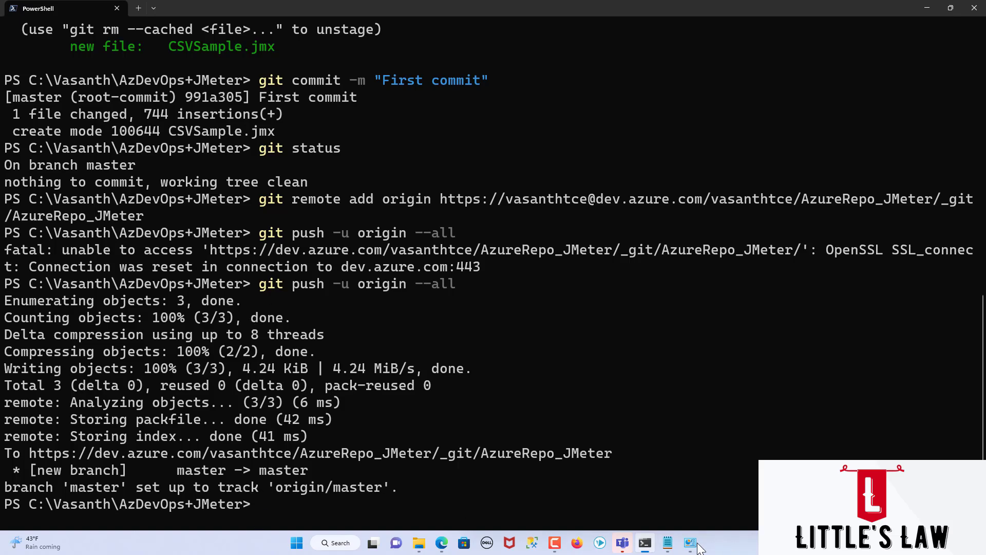
Switch to the Notepad checklist and append "- Fix connection reset issue - By disabling ipV6" to the connection reset line
{"action": "left_click", "coordinate": [667, 542]}
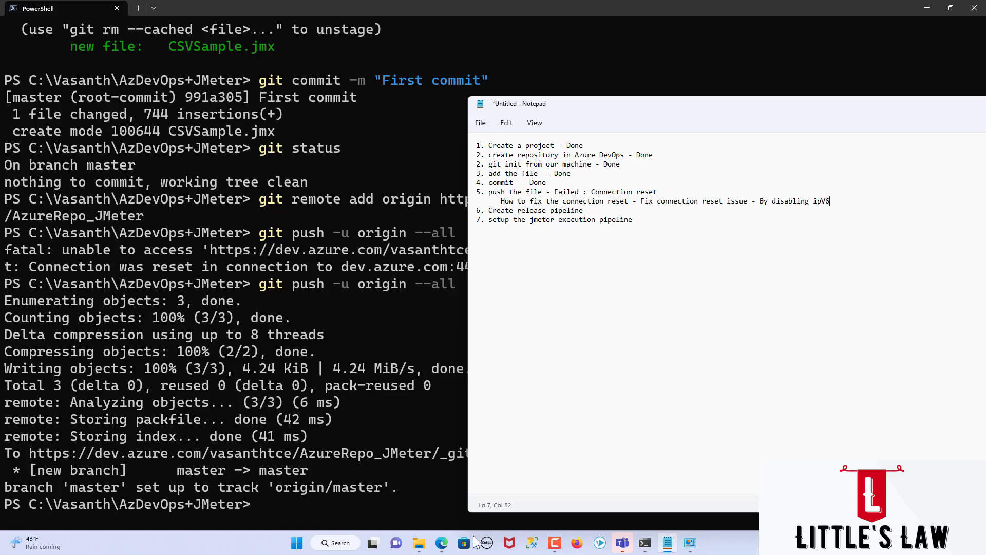
Switch to Azure DevOps in Edge and reload the AzureRepo_JMeter repository's file list to check for the pushed file
{"action": "mouse_move", "coordinate": [442, 543]}
{"action": "left_click", "coordinate": [455, 506]}
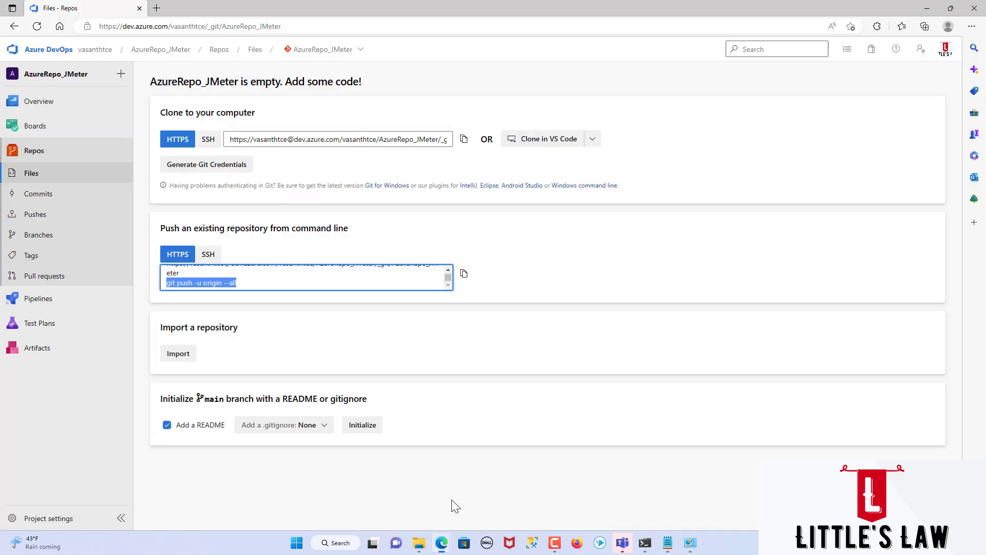
{"action": "left_click", "coordinate": [52, 180]}
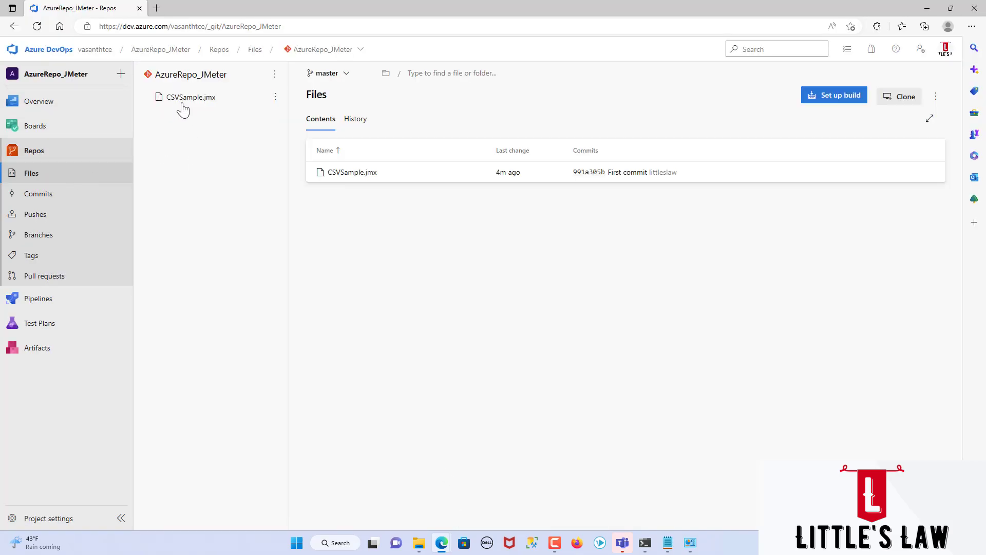
Add the line "Pushed the files to remote origin - Done" below the connection reset line in the Notepad checklist
{"action": "left_click", "coordinate": [668, 543]}
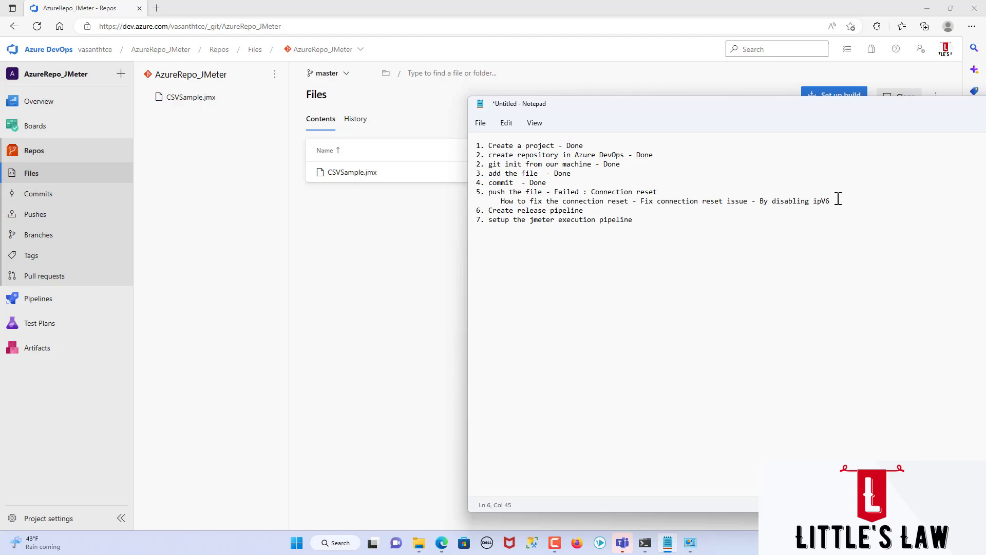
{"action": "key", "text": "Return"}
{"action": "key", "text": "Return"}
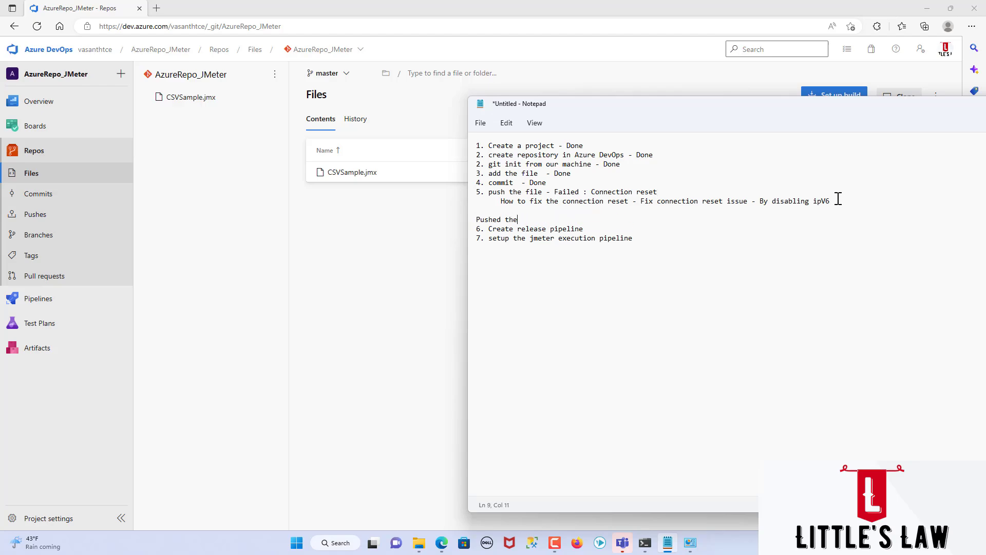
{"action": "type", "text": "Pushed the files to remote origin - Done"}
{"action": "key", "text": "Return"}
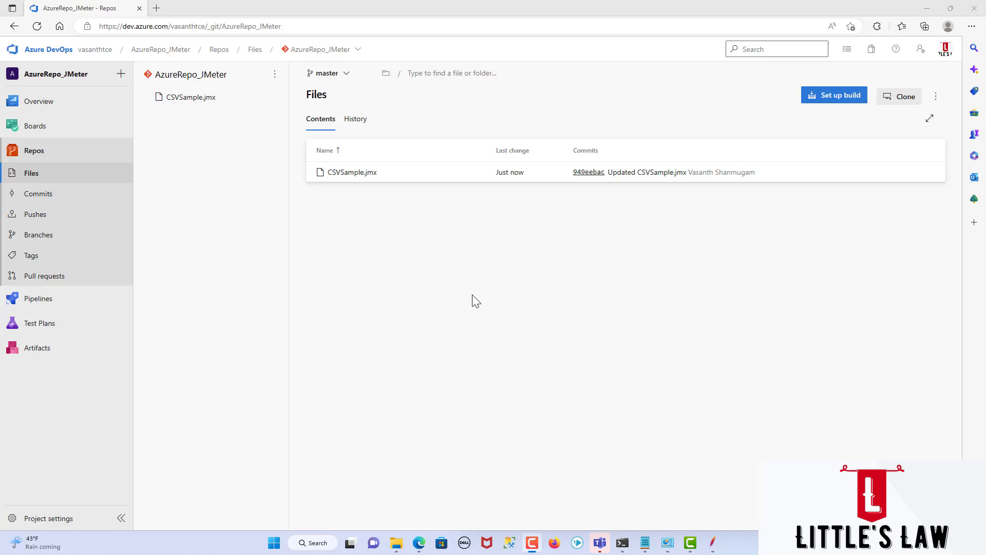
Create a branch named develop based on master in the AzureRepo_JMeter repository in Azure DevOps
{"action": "left_click", "coordinate": [60, 239]}
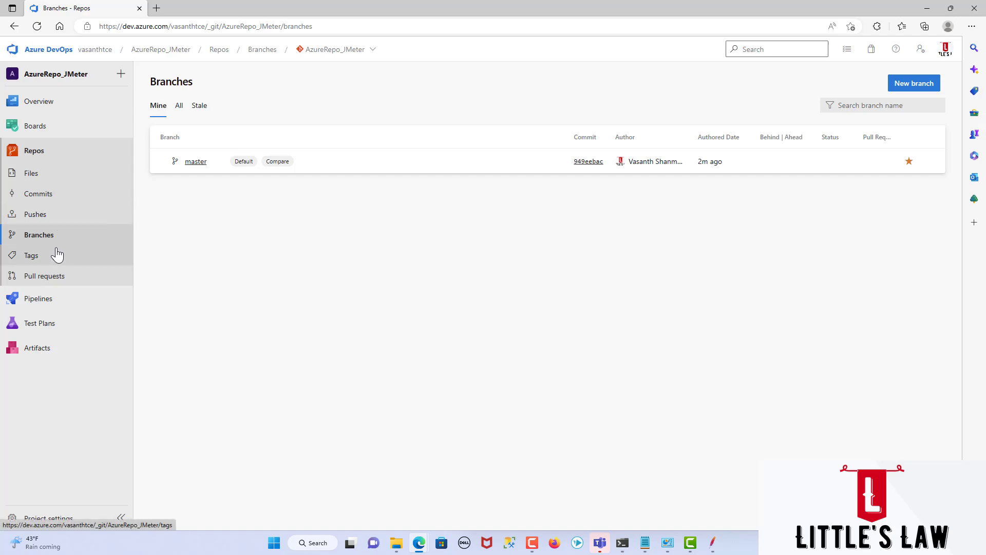
{"action": "left_click", "coordinate": [909, 85]}
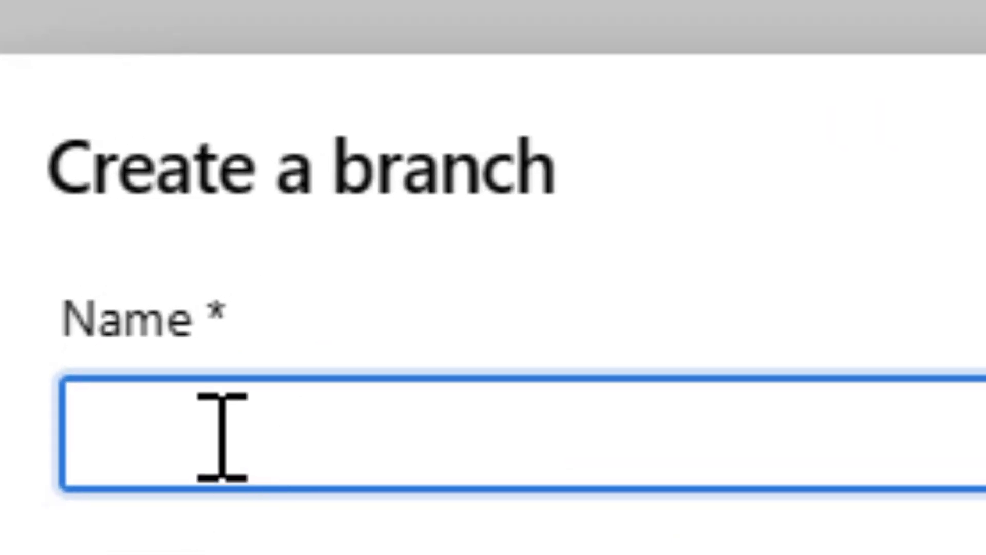
{"action": "left_click", "coordinate": [381, 284]}
{"action": "type", "text": "develop"}
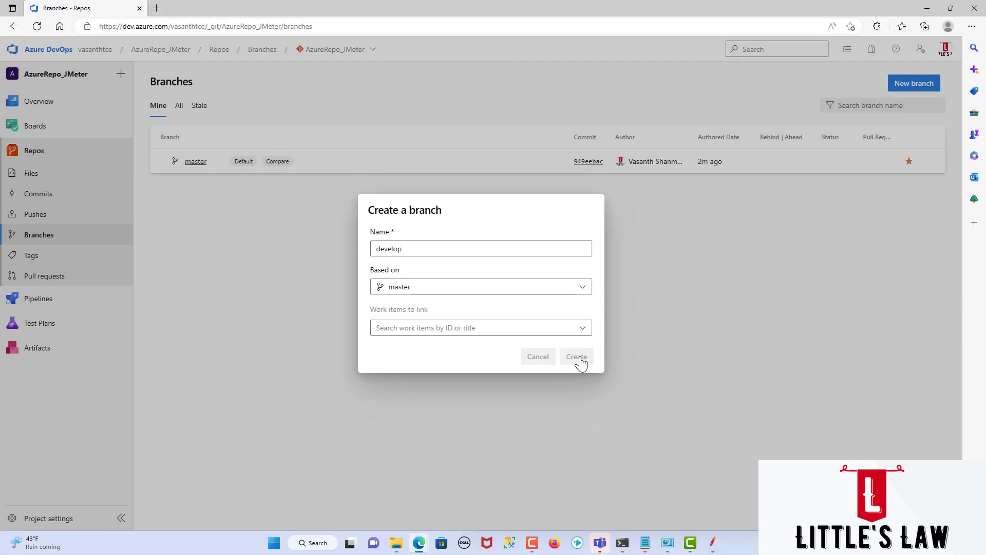
{"action": "left_click", "coordinate": [578, 358]}
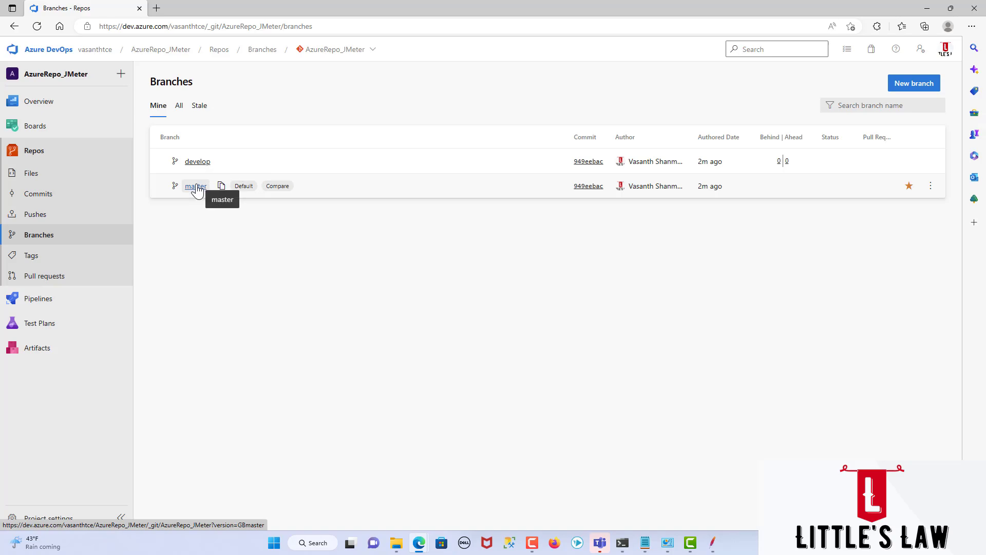
Return to the repository's files and switch from the master branch to develop
{"action": "left_click", "coordinate": [39, 174]}
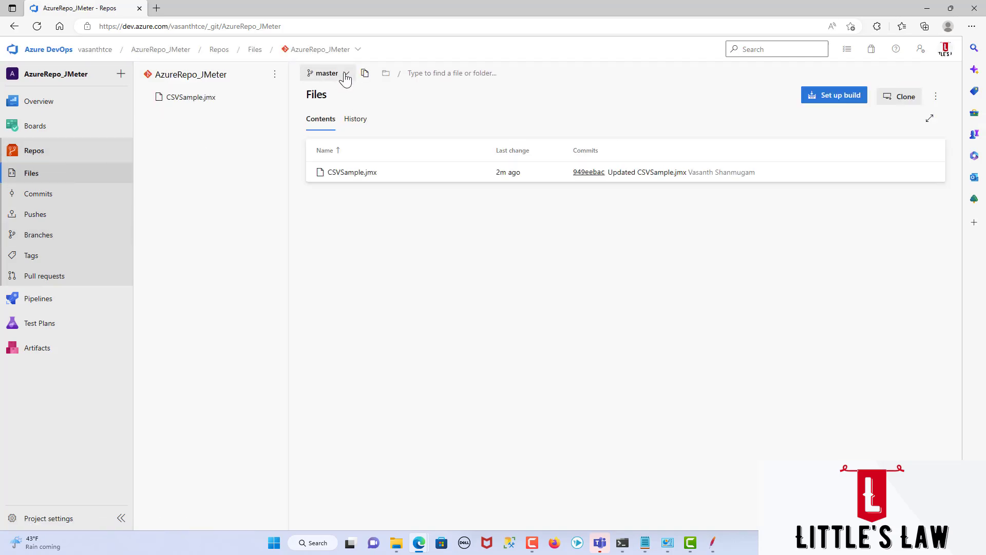
{"action": "left_click", "coordinate": [345, 78]}
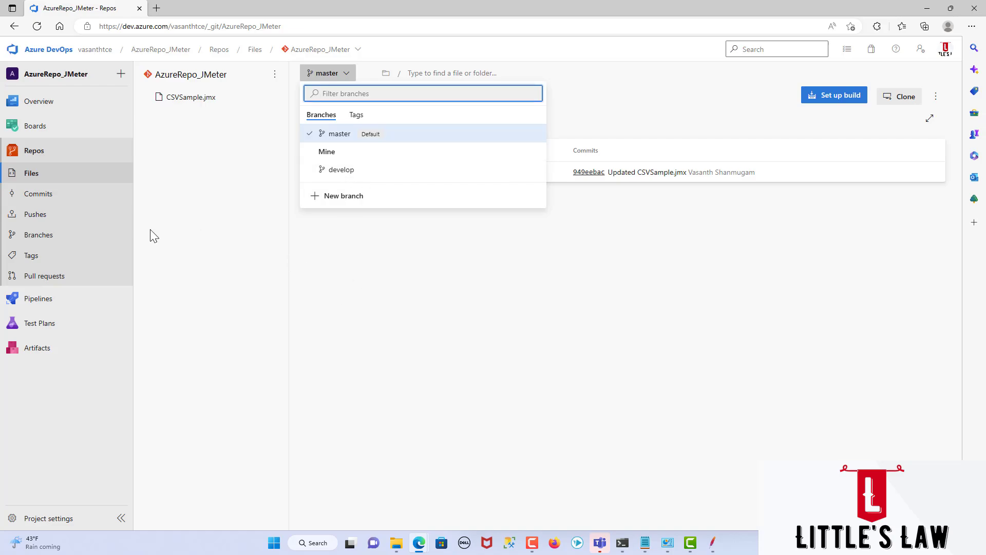
{"action": "left_click", "coordinate": [380, 310]}
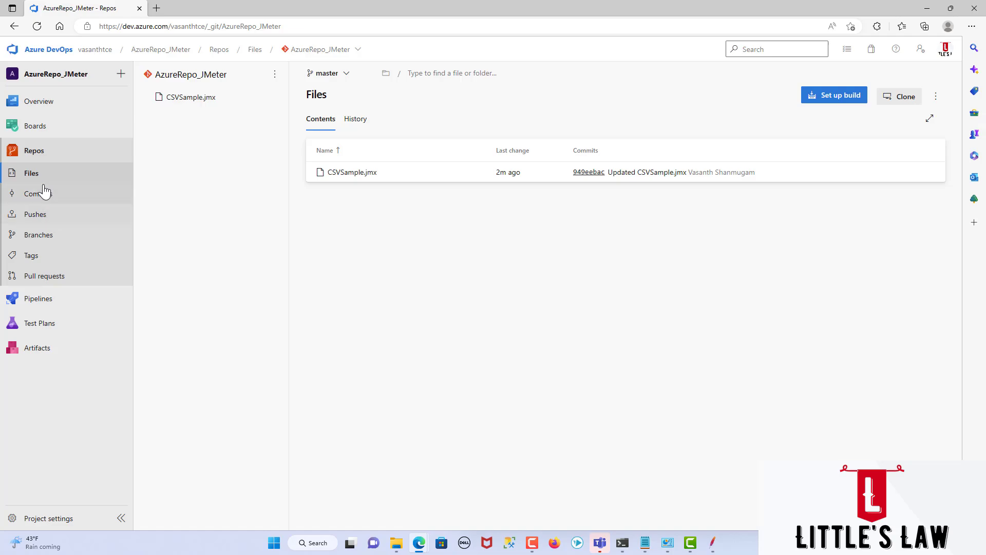
{"action": "left_click", "coordinate": [320, 74]}
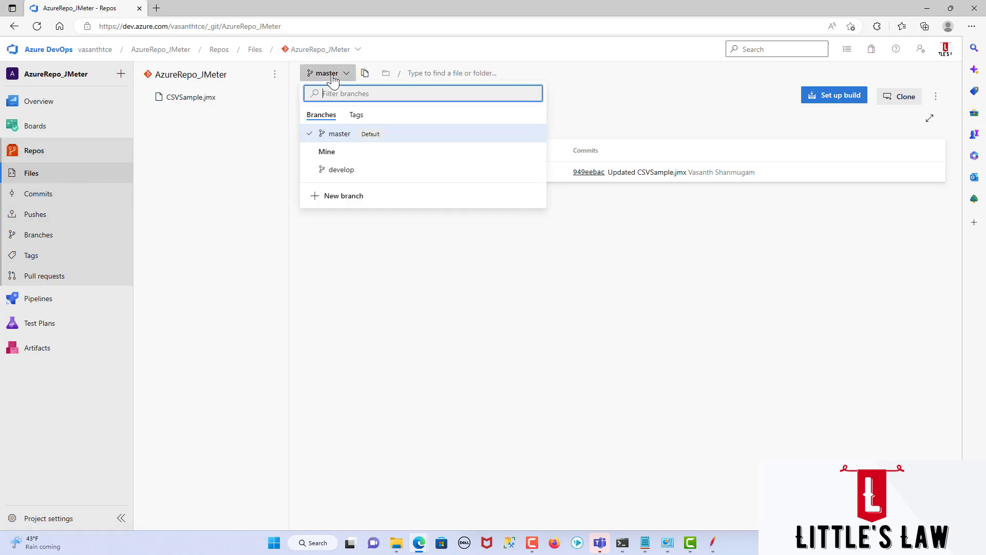
{"action": "left_click", "coordinate": [342, 170]}
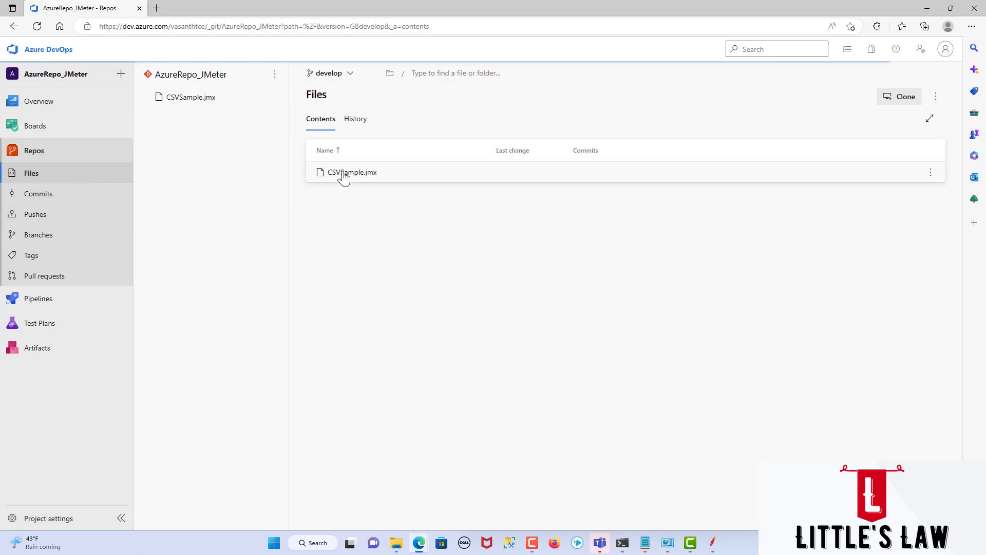
Open CSVSample.jmx on develop for editing and set ThreadGroup.num_threads to 10
{"action": "left_click", "coordinate": [343, 173]}
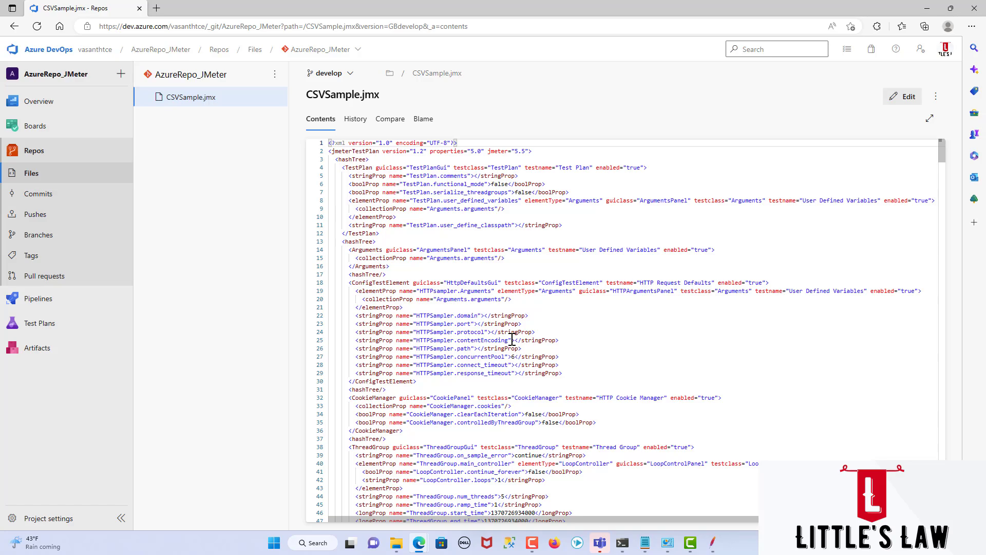
{"action": "scroll", "coordinate": [512, 340], "scroll_direction": "down", "scroll_amount": 1}
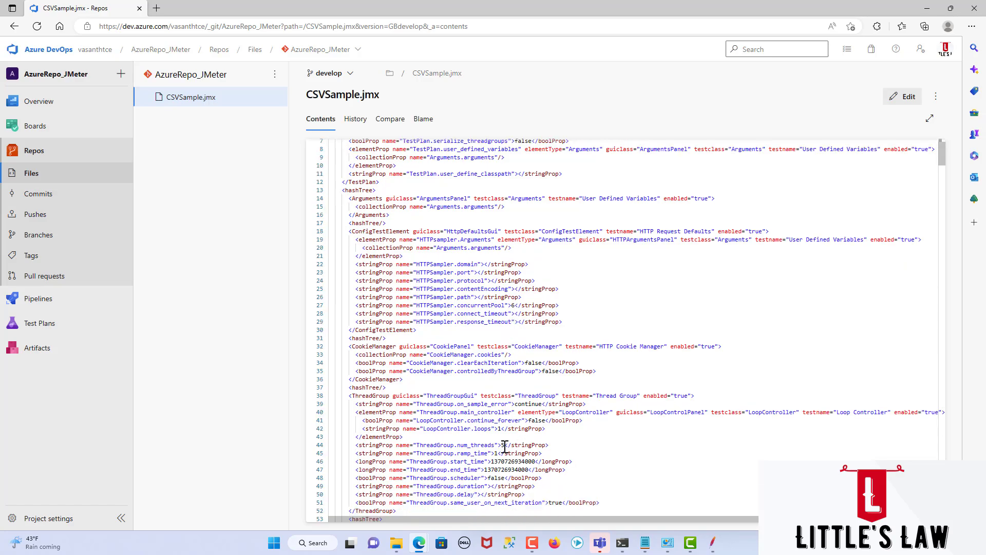
{"action": "left_click", "coordinate": [502, 445]}
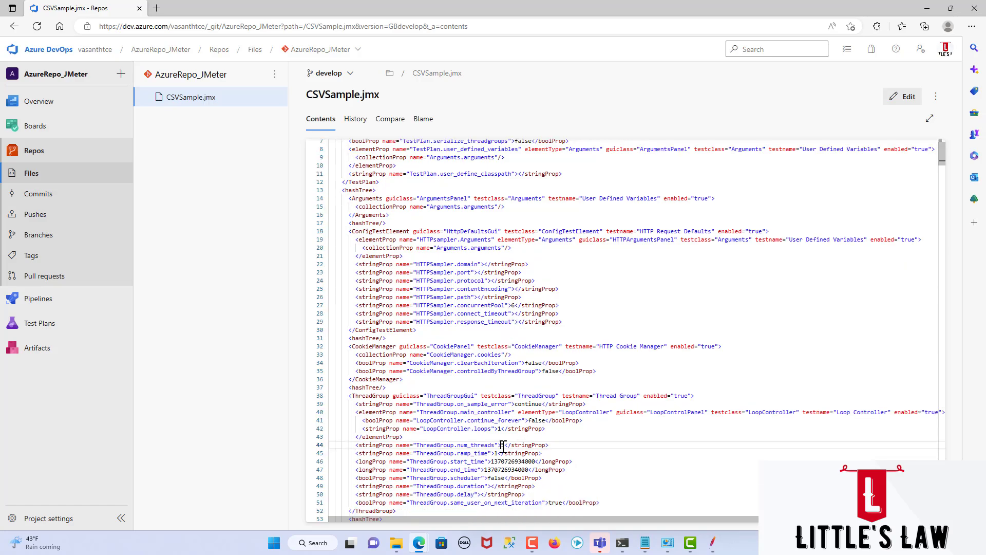
{"action": "left_click", "coordinate": [899, 99]}
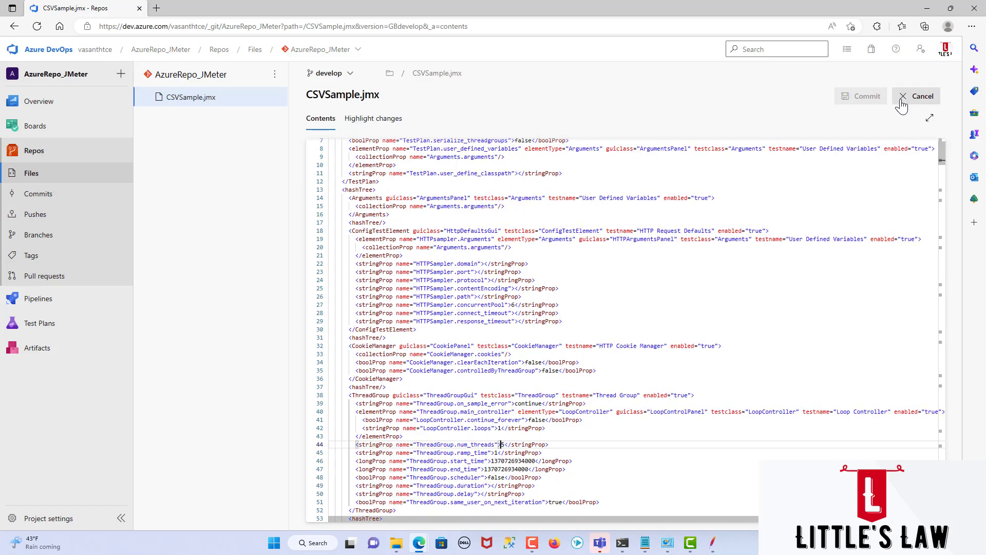
{"action": "left_click", "coordinate": [505, 446]}
{"action": "key", "text": "BackSpace"}
{"action": "type", "text": "10"}
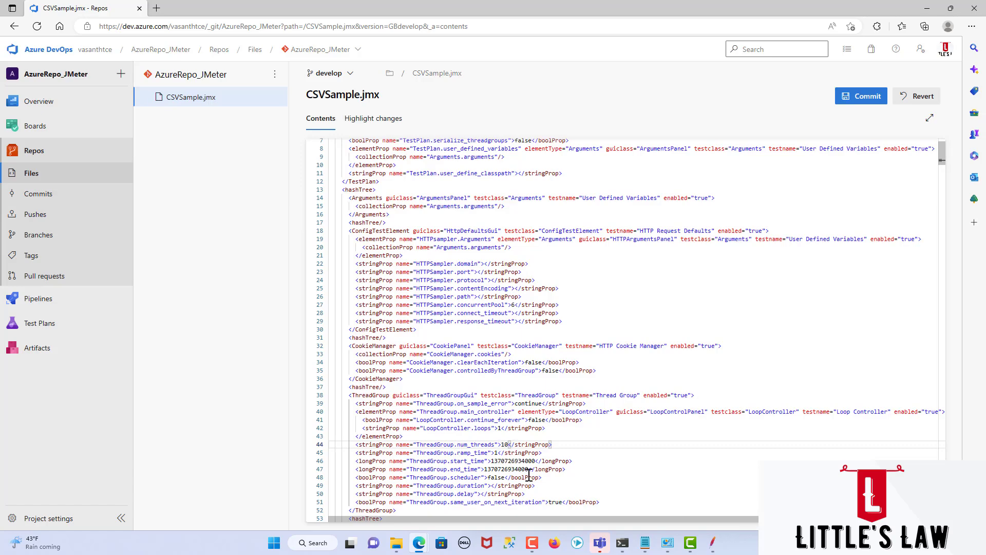
Commit the change to develop with the comment "Updated user load" and start a pull request from that commit
{"action": "left_click", "coordinate": [855, 104]}
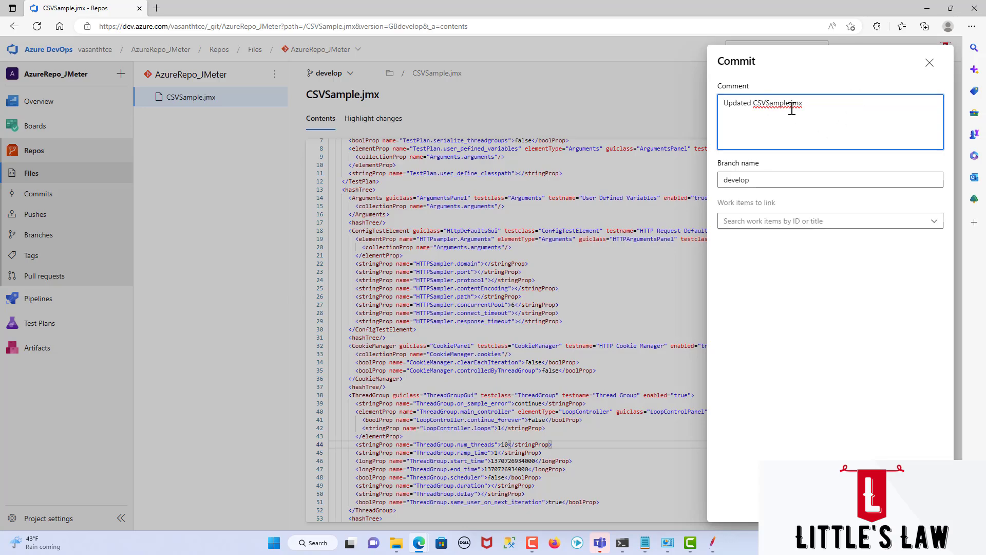
{"action": "left_click_drag", "start_coordinate": [753, 104], "coordinate": [812, 107]}
{"action": "type", "text": "user load"}
{"action": "left_click", "coordinate": [922, 506]}
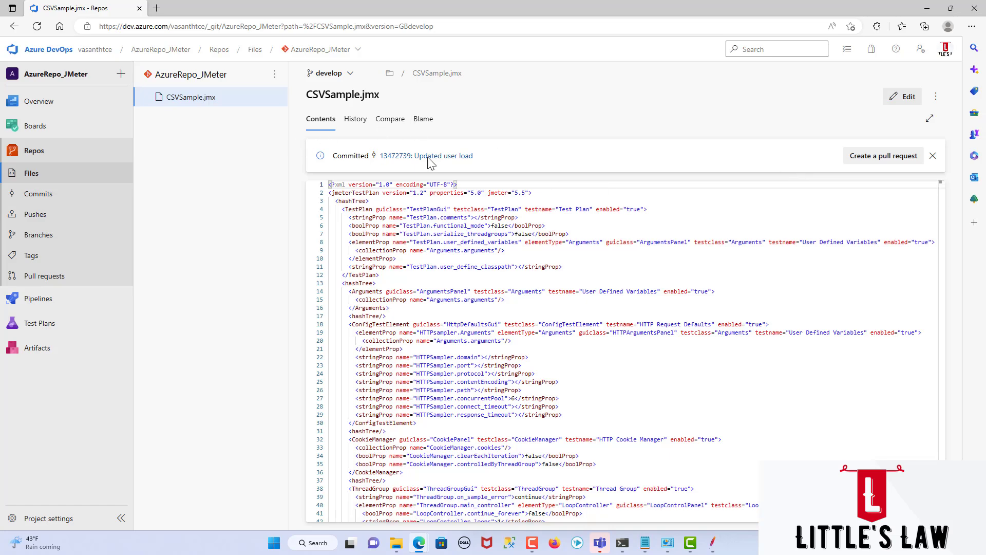
{"action": "left_click", "coordinate": [876, 157]}
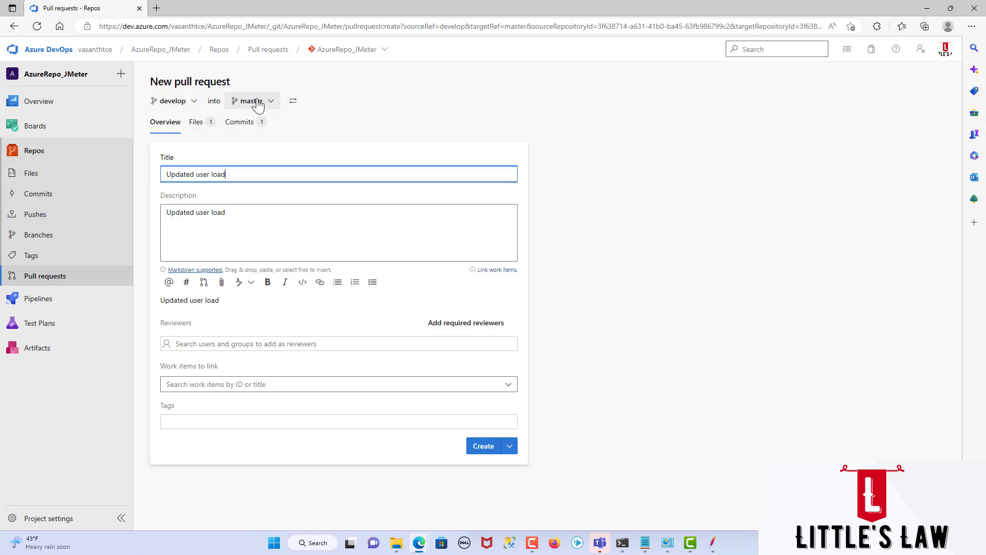
Try master into master and master into develop as the pull request's branches, and restore develop into master
{"action": "left_click", "coordinate": [183, 109]}
{"action": "left_click", "coordinate": [183, 179]}
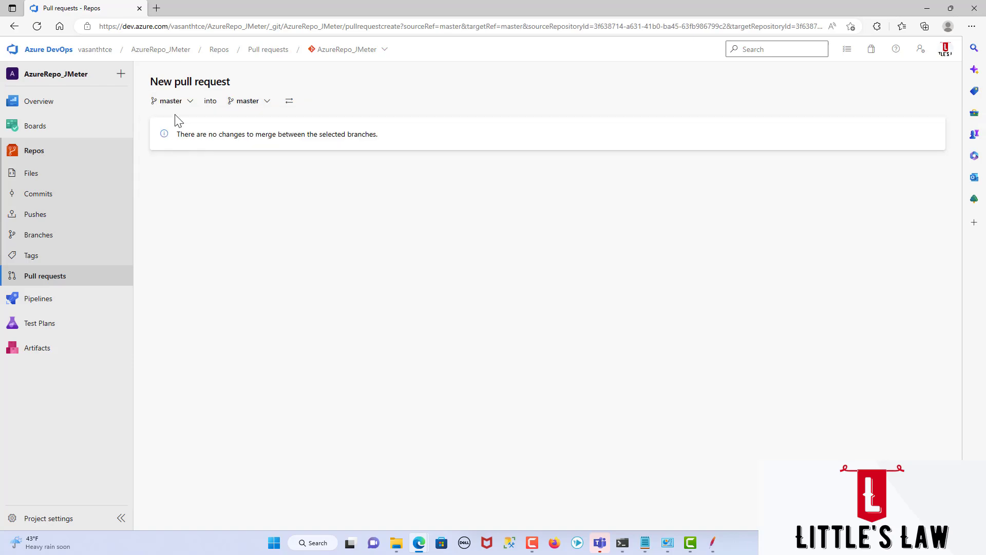
{"action": "left_click_drag", "start_coordinate": [177, 140], "coordinate": [390, 140]}
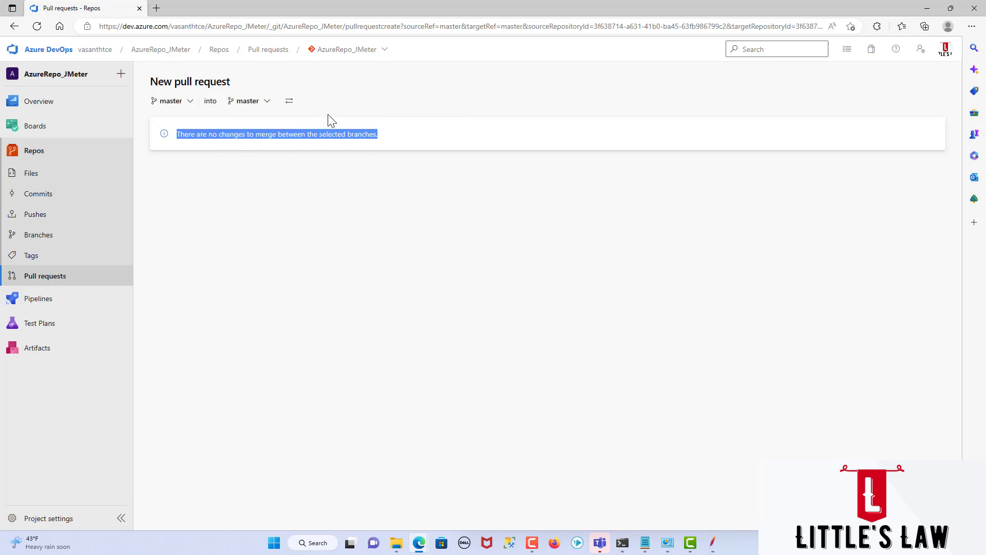
{"action": "left_click", "coordinate": [175, 103]}
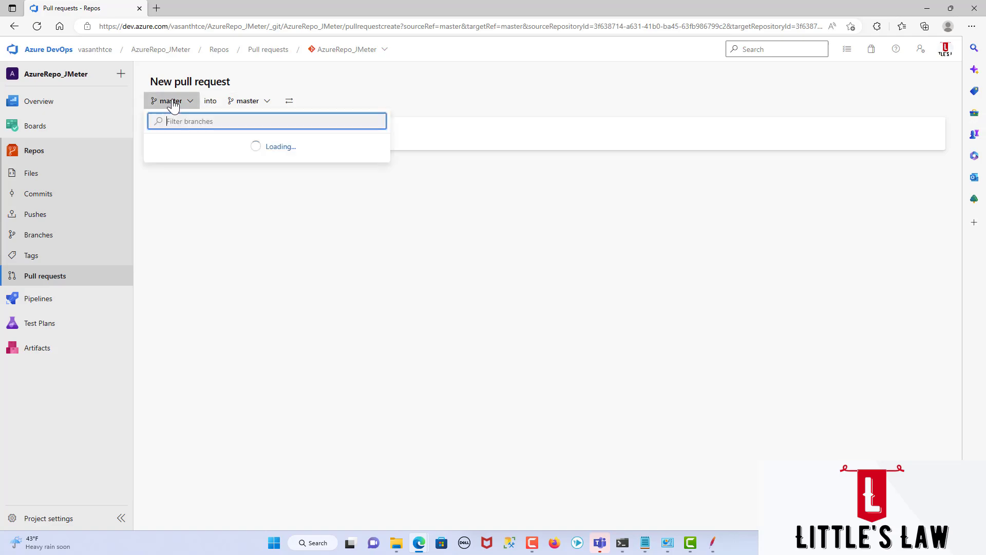
{"action": "left_click", "coordinate": [187, 179]}
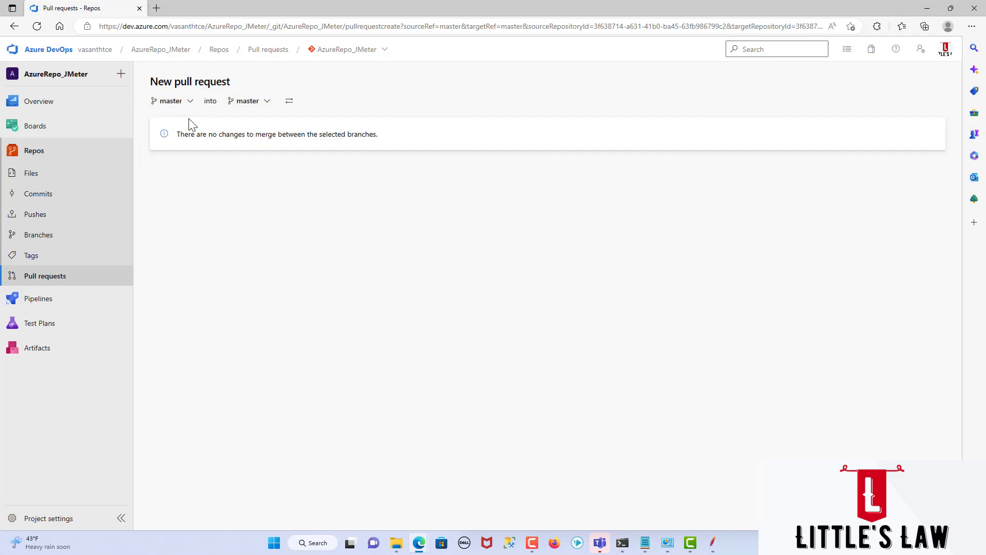
{"action": "left_click", "coordinate": [248, 103]}
{"action": "left_click", "coordinate": [258, 160]}
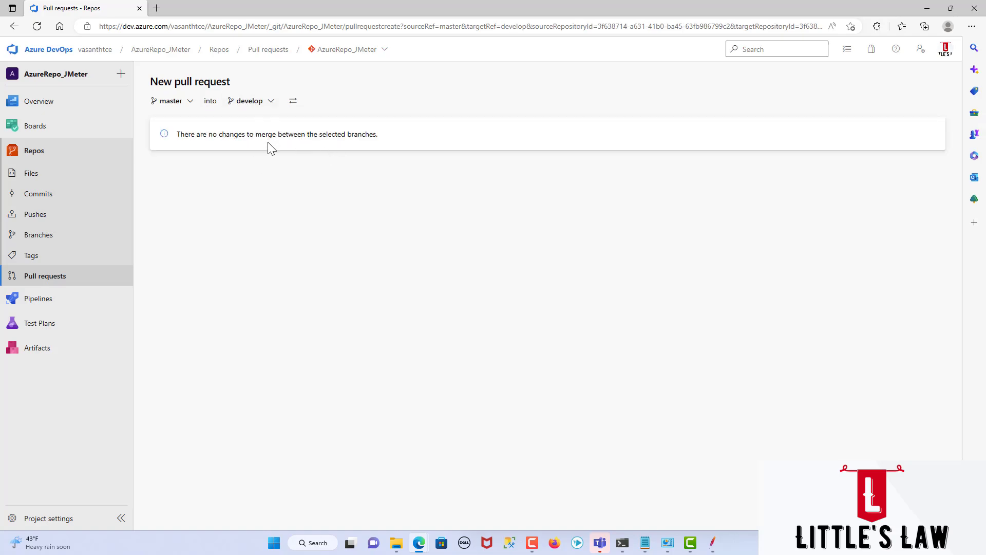
{"action": "left_click", "coordinate": [177, 105]}
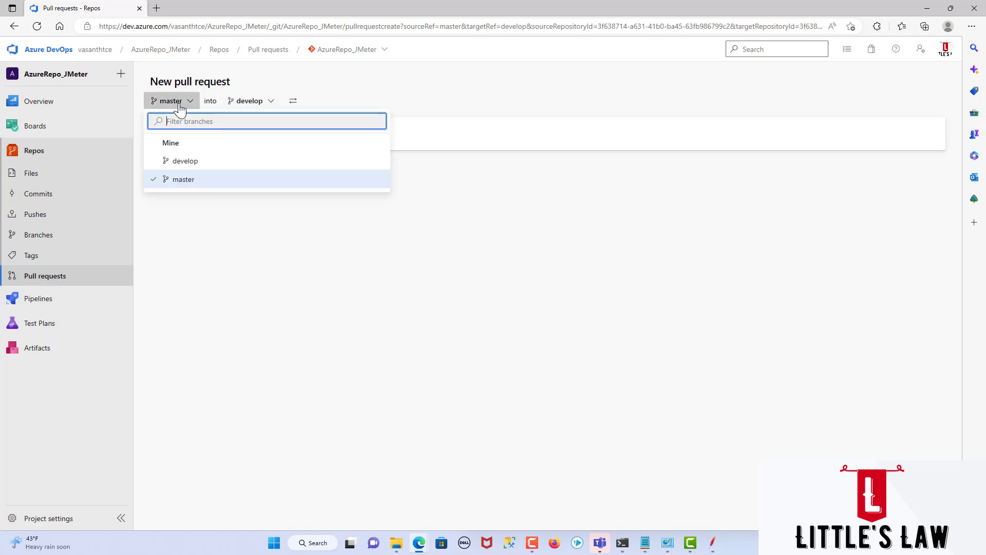
{"action": "left_click", "coordinate": [190, 162]}
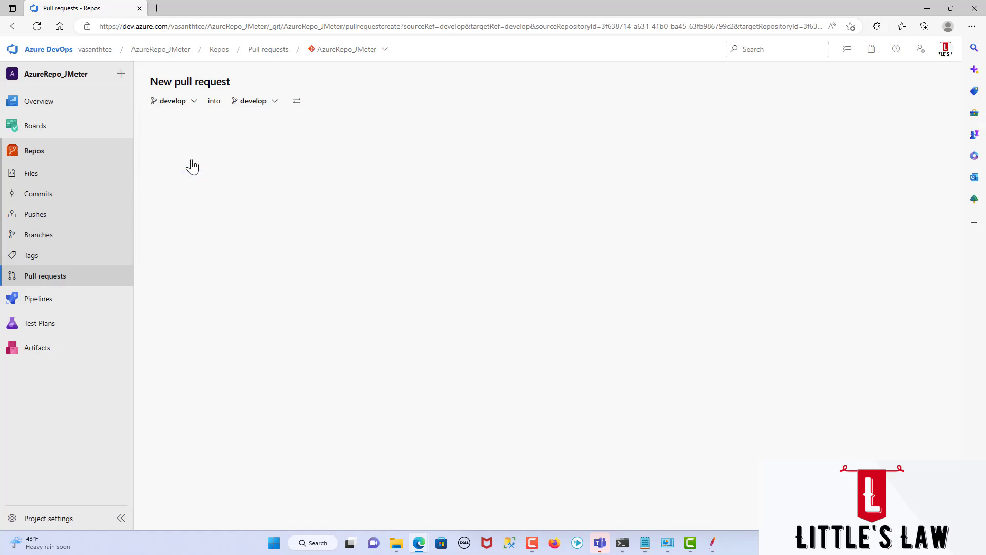
{"action": "left_click", "coordinate": [257, 110]}
{"action": "left_click", "coordinate": [256, 184]}
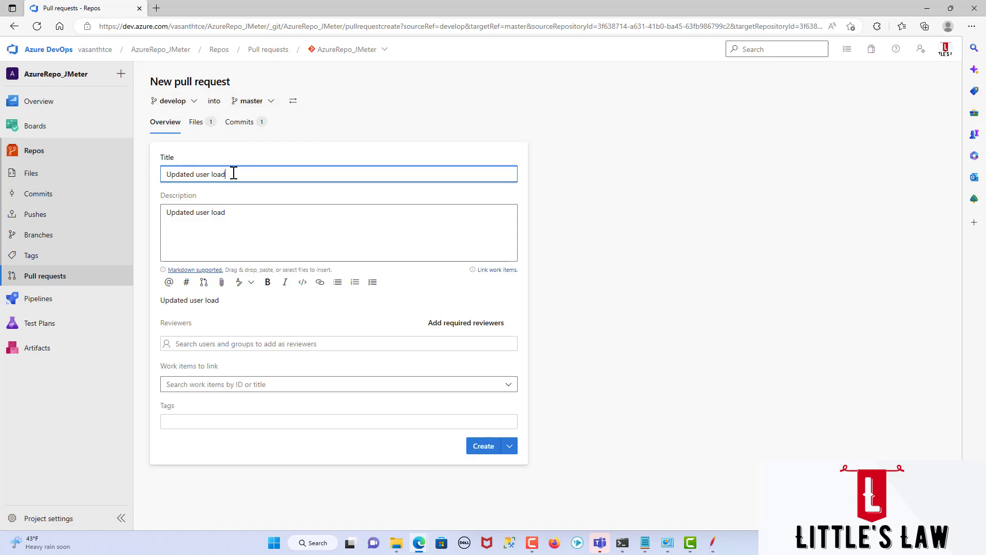
{"action": "left_click_drag", "start_coordinate": [237, 174], "coordinate": [147, 169]}
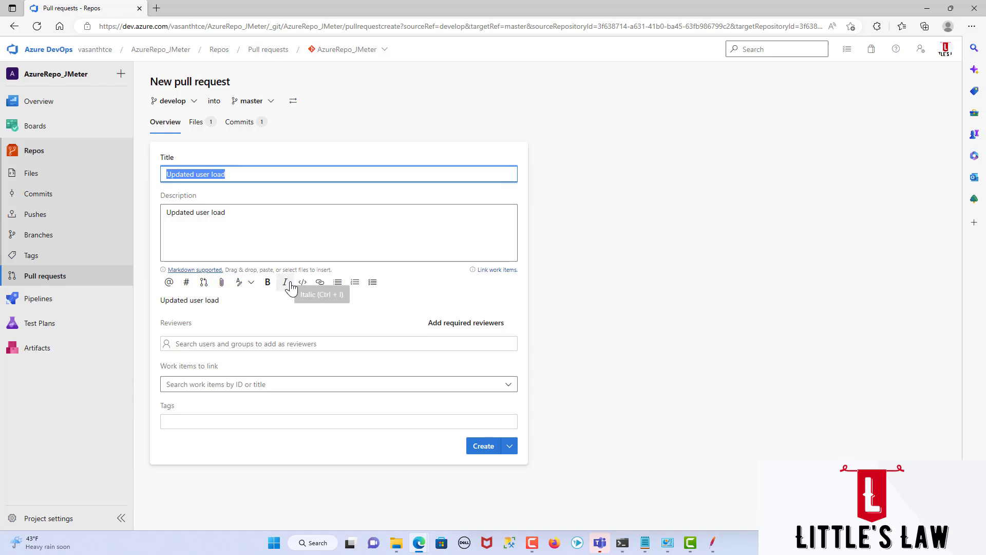
Review the new pull request's suggested reviewers, its changed lines in CSVSample.jmx and its commits
{"action": "left_click", "coordinate": [232, 348]}
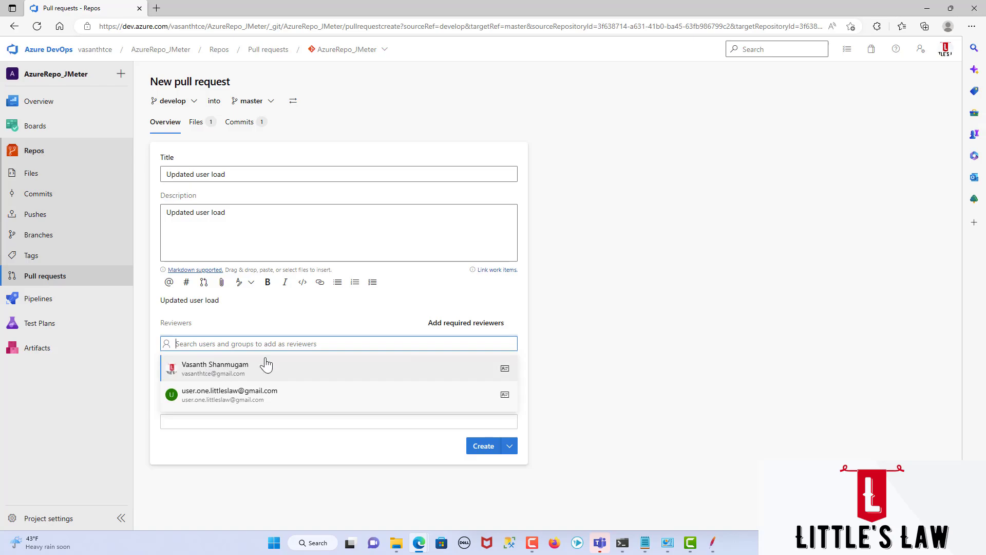
{"action": "left_click", "coordinate": [523, 351]}
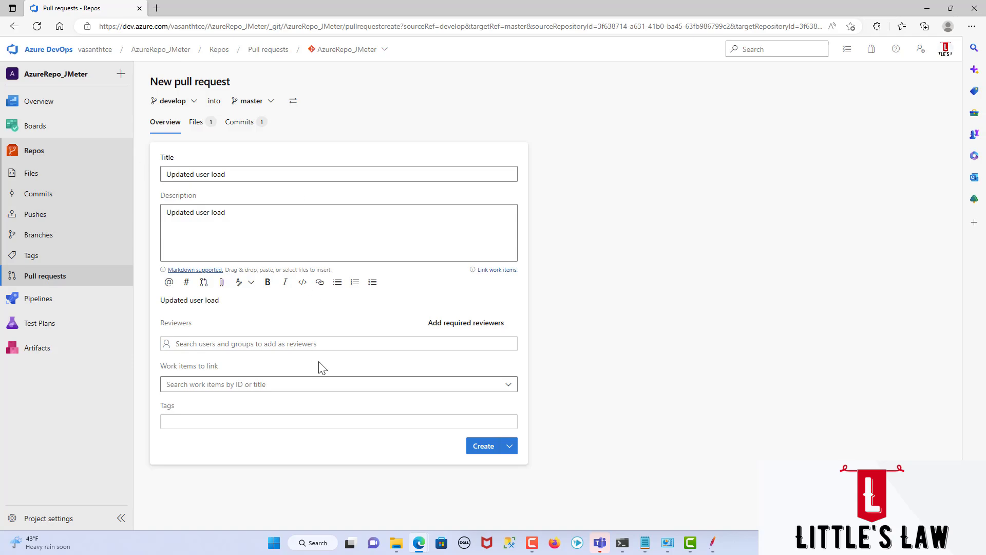
{"action": "left_click", "coordinate": [197, 128]}
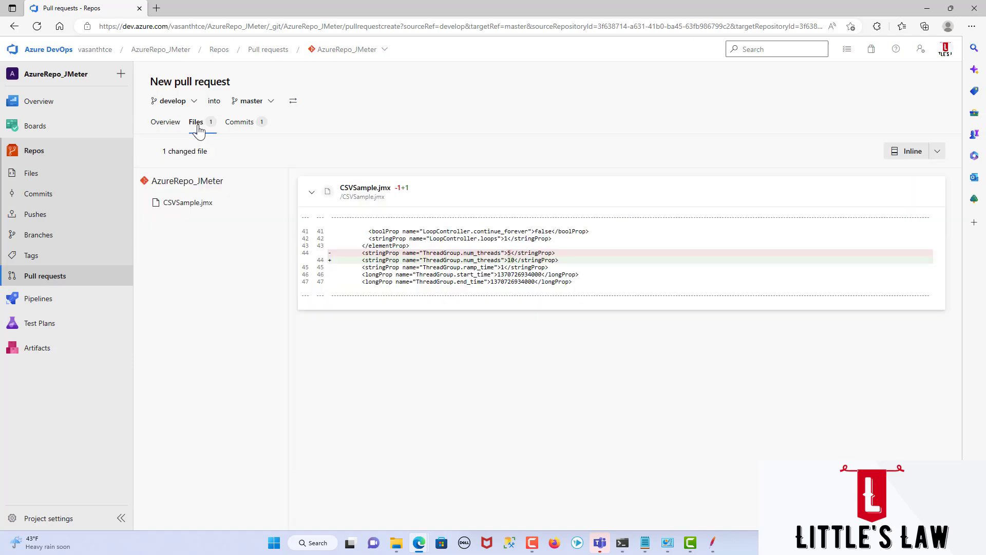
{"action": "double_click", "coordinate": [511, 253]}
{"action": "left_click_drag", "start_coordinate": [507, 261], "coordinate": [521, 261]}
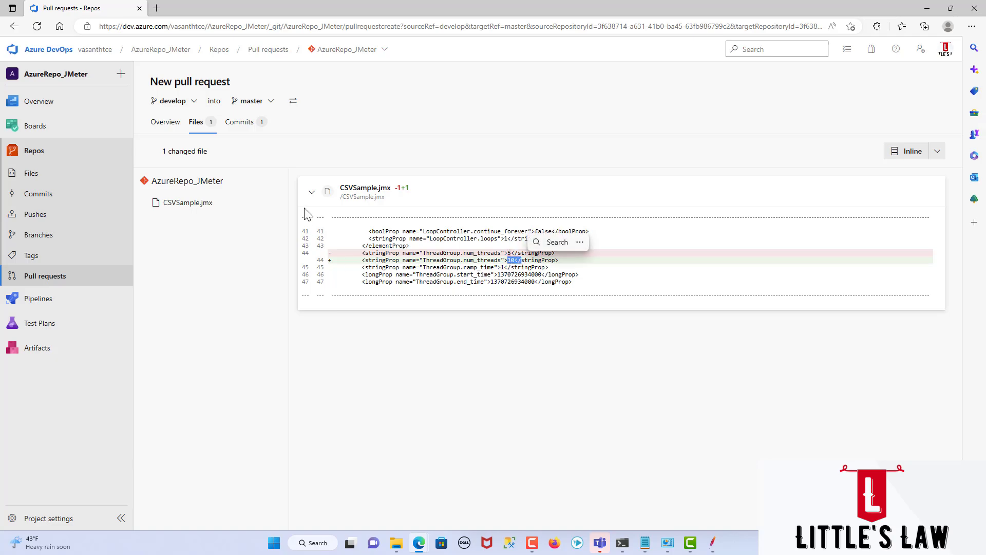
{"action": "left_click", "coordinate": [248, 129]}
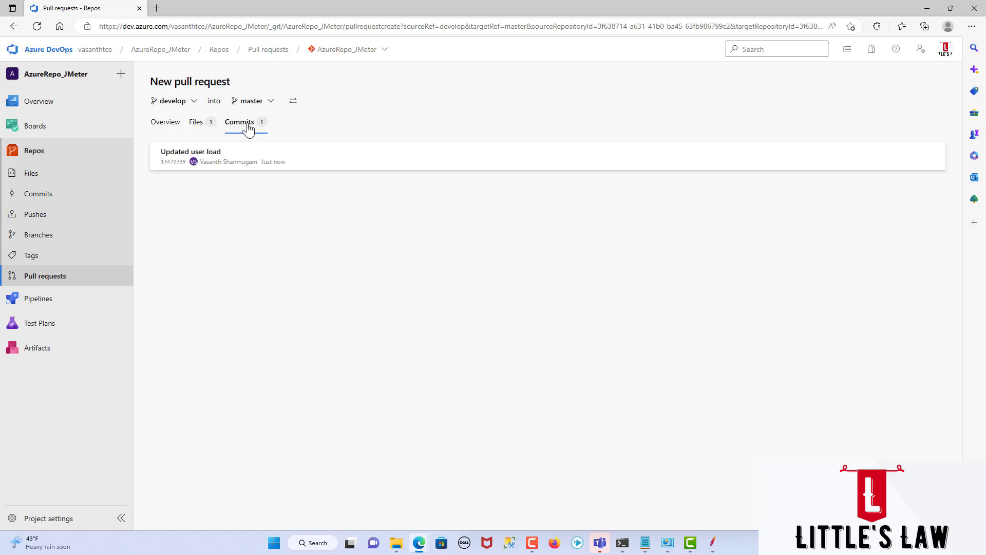
Create the "Updated user load" pull request from develop into master and approve it
{"action": "left_click", "coordinate": [169, 127]}
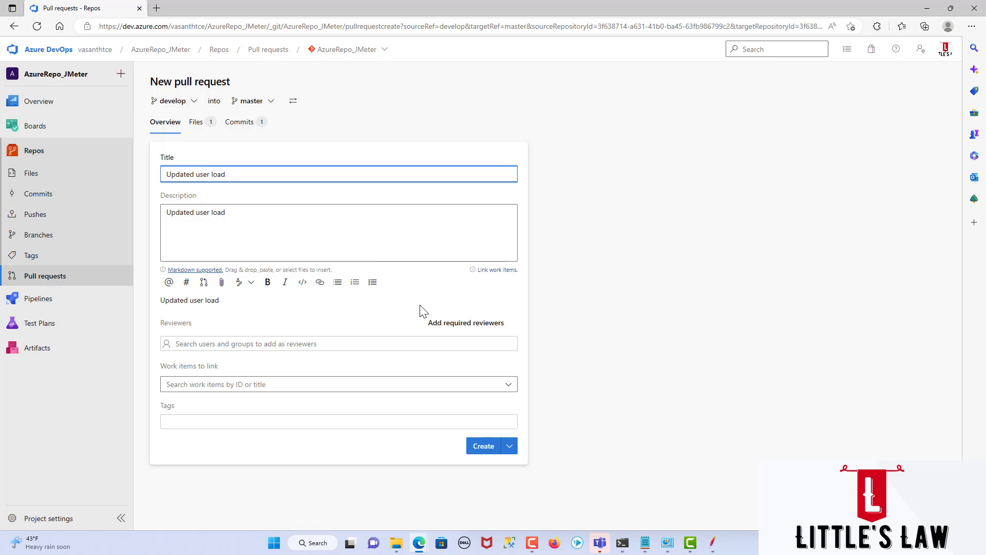
{"action": "left_click", "coordinate": [483, 446]}
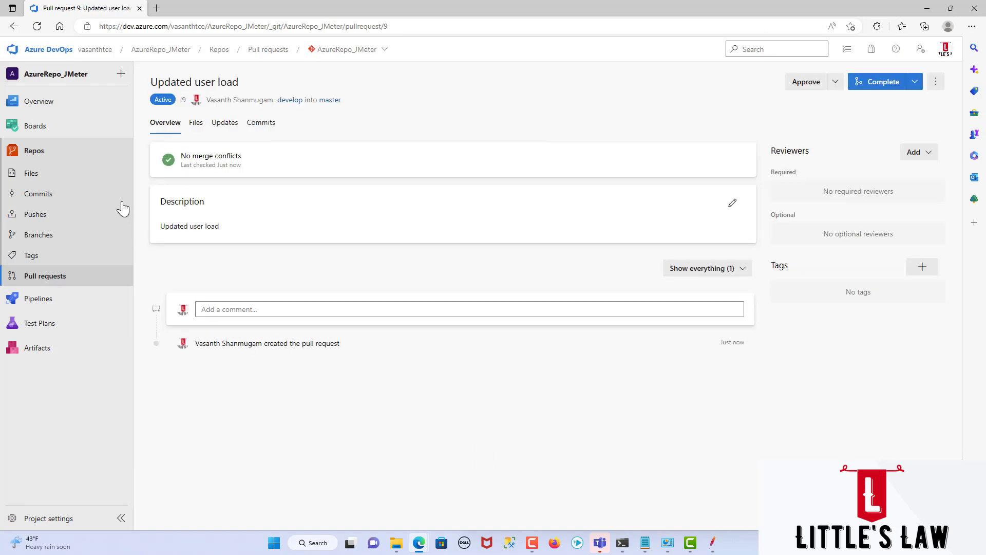
{"action": "left_click", "coordinate": [810, 87]}
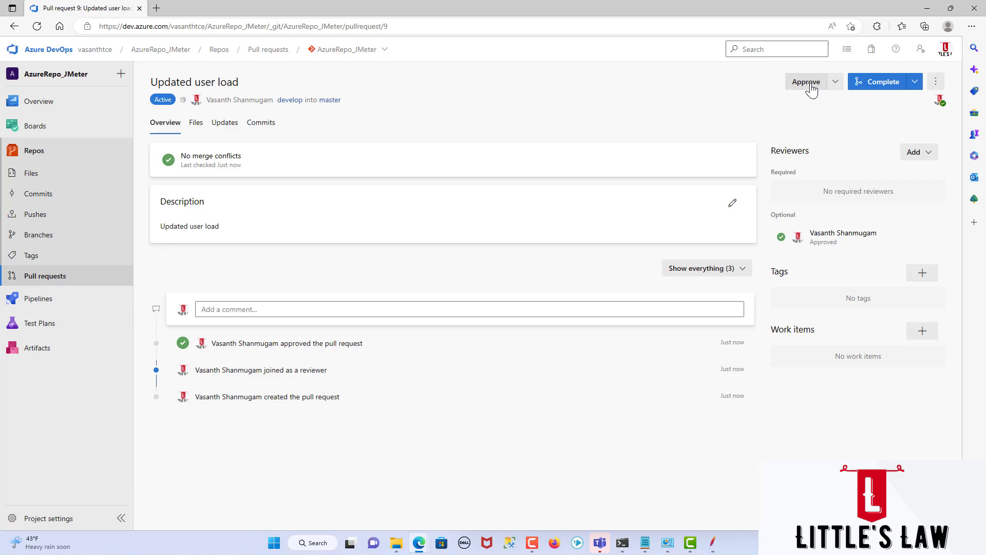
Complete the pull request with the Squash commit merge type, keeping the option to delete develop after merging
{"action": "left_click", "coordinate": [879, 85]}
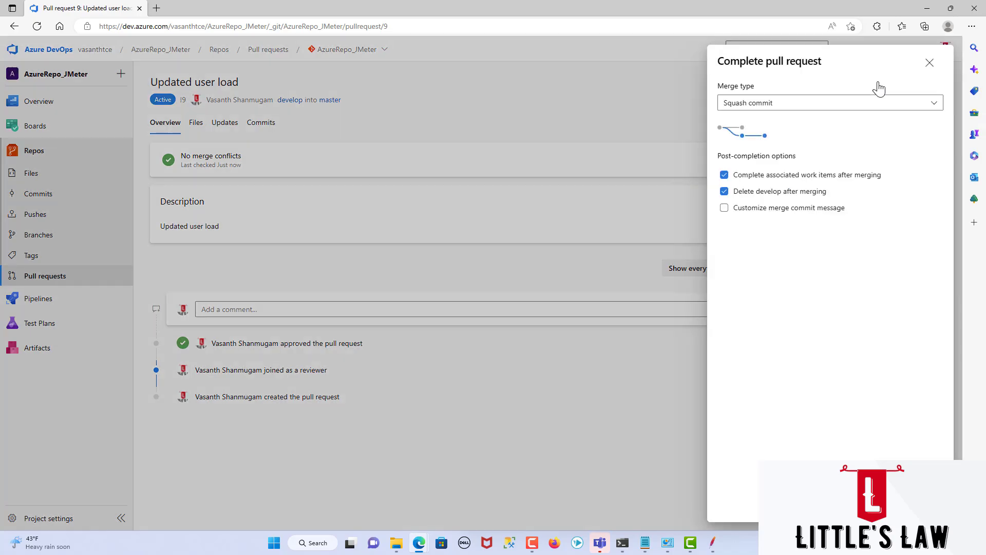
{"action": "left_click", "coordinate": [774, 105]}
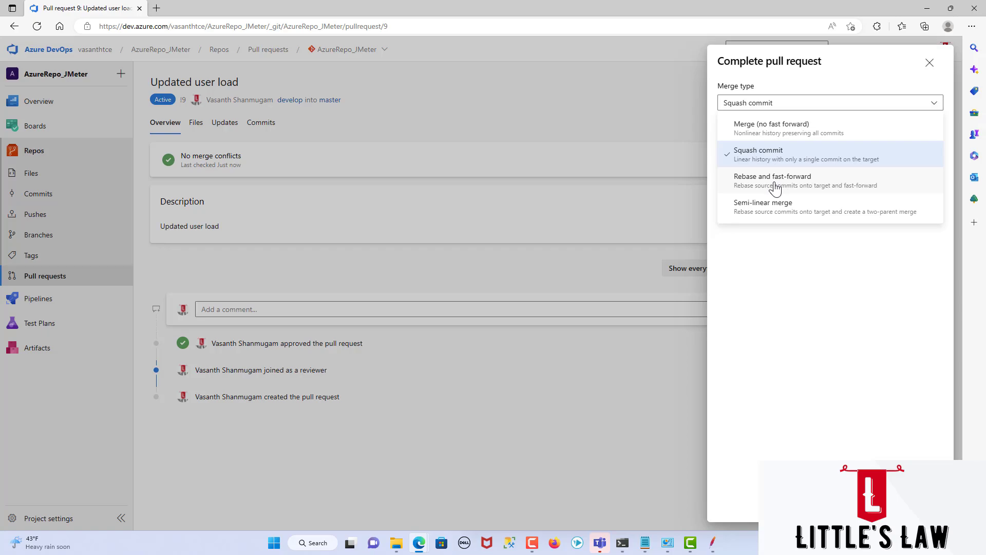
{"action": "left_click", "coordinate": [799, 256]}
{"action": "left_click", "coordinate": [759, 106]}
{"action": "left_click", "coordinate": [761, 127]}
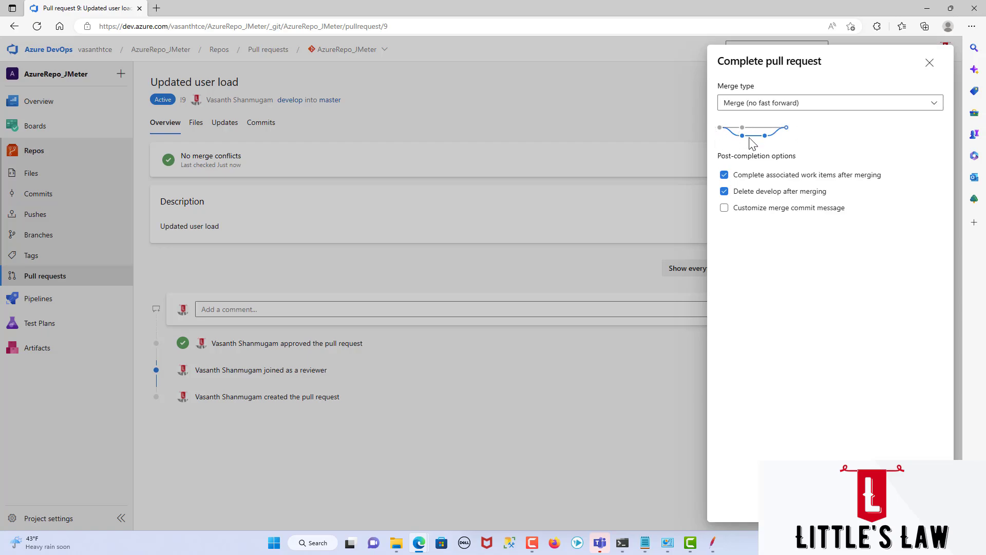
{"action": "left_click", "coordinate": [802, 103]}
{"action": "left_click", "coordinate": [789, 154]}
{"action": "left_click", "coordinate": [909, 503]}
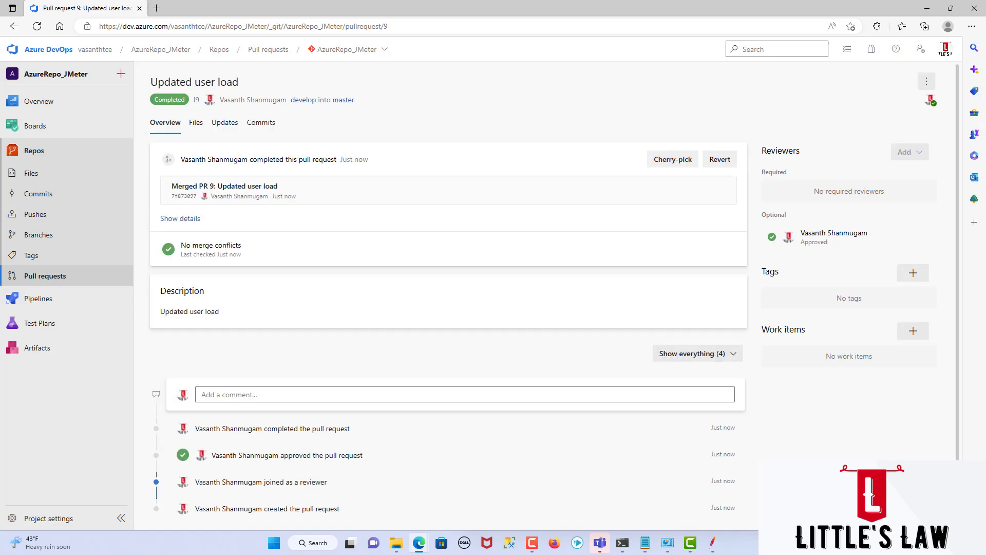
Review the commits and pushes on master and the branches available in the branch selector
{"action": "left_click", "coordinate": [51, 199]}
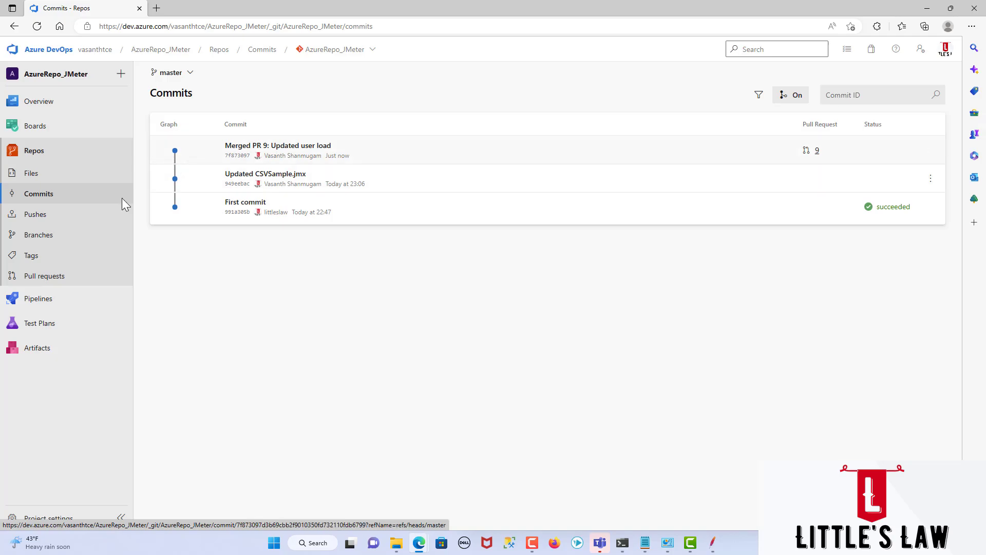
{"action": "left_click", "coordinate": [44, 215]}
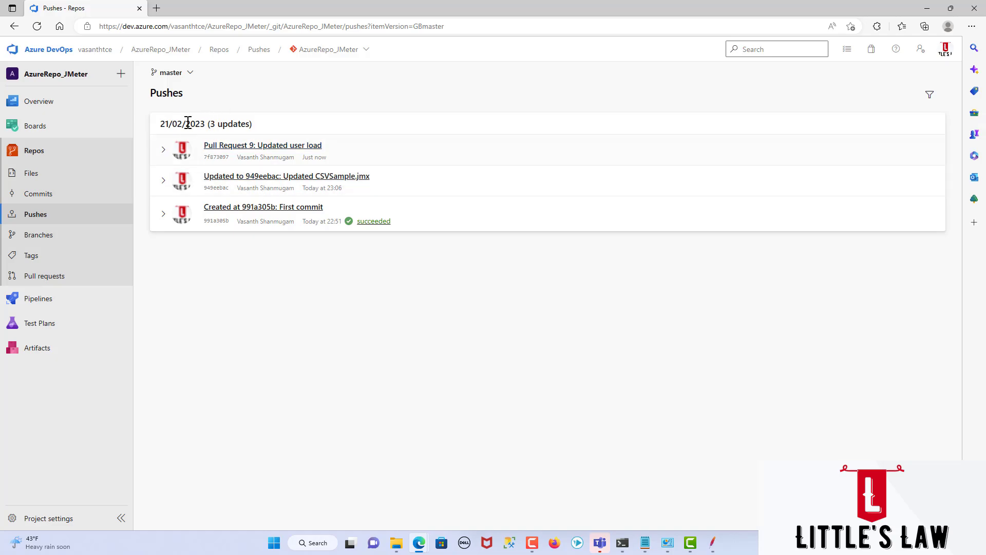
{"action": "left_click", "coordinate": [181, 74]}
{"action": "left_click", "coordinate": [273, 270]}
{"action": "left_click", "coordinate": [181, 72]}
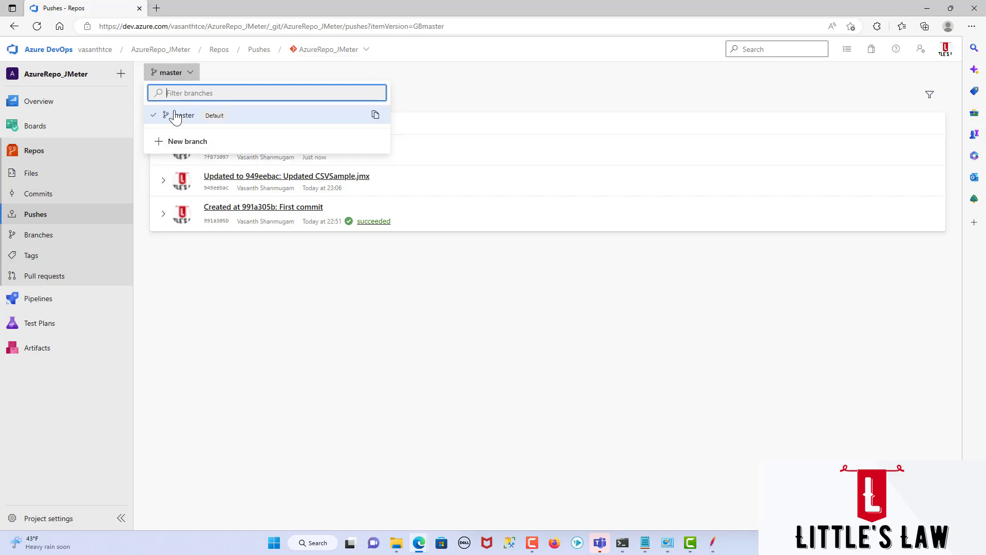
{"action": "left_click", "coordinate": [220, 294]}
Check the repository's branches and its active and completed pull requests
{"action": "left_click", "coordinate": [48, 240]}
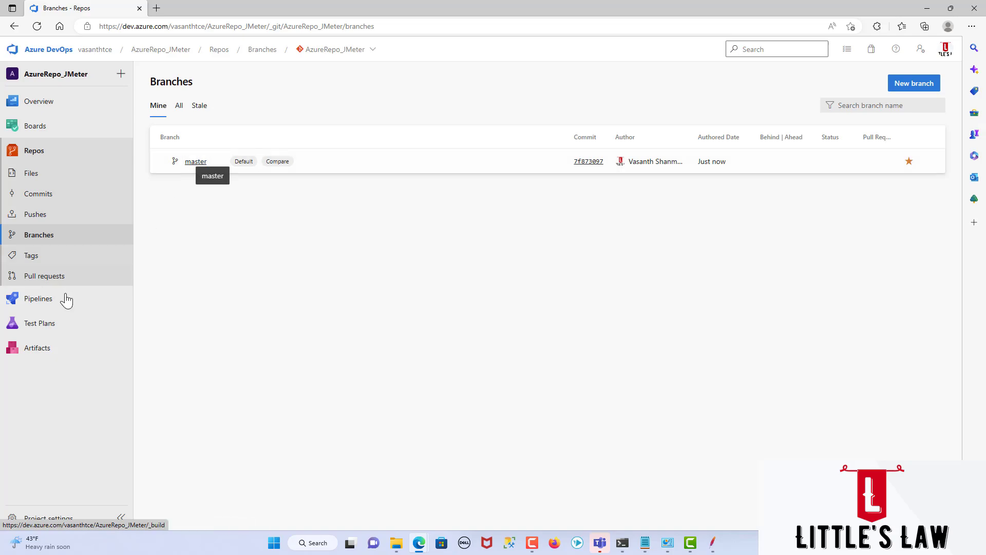
{"action": "left_click", "coordinate": [60, 279]}
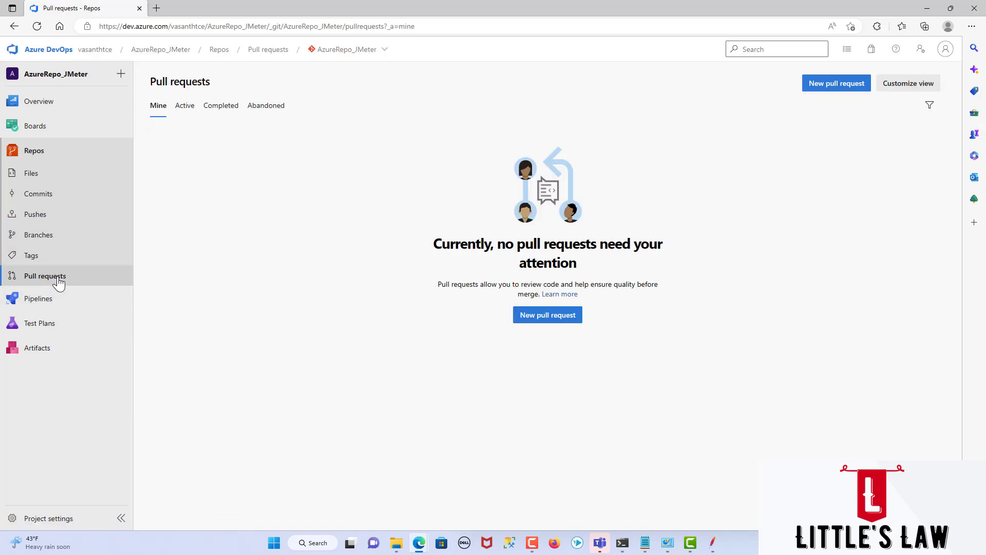
{"action": "left_click", "coordinate": [185, 106]}
{"action": "left_click", "coordinate": [221, 106]}
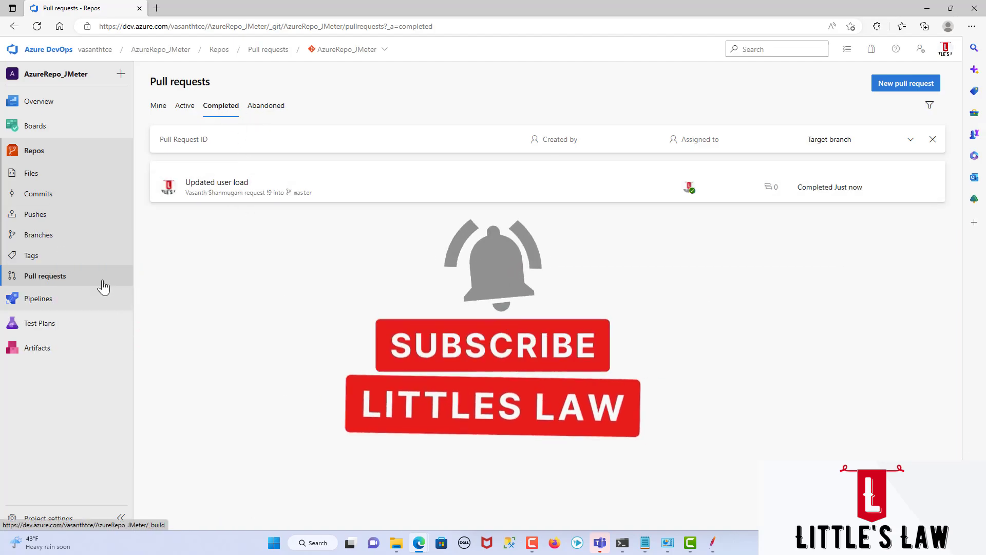
Create a new release pipeline that starts with an empty job
{"action": "mouse_move", "coordinate": [47, 307]}
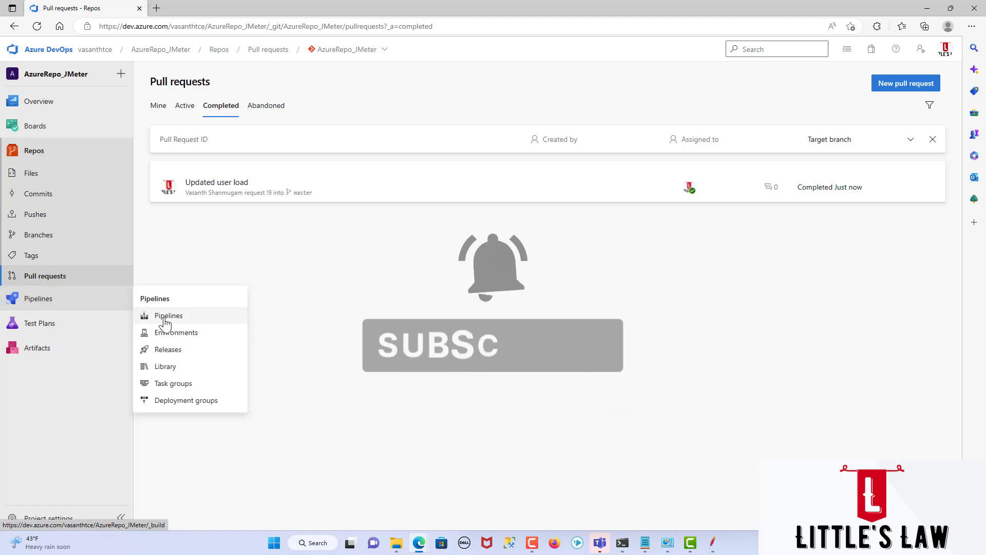
{"action": "left_click", "coordinate": [168, 349]}
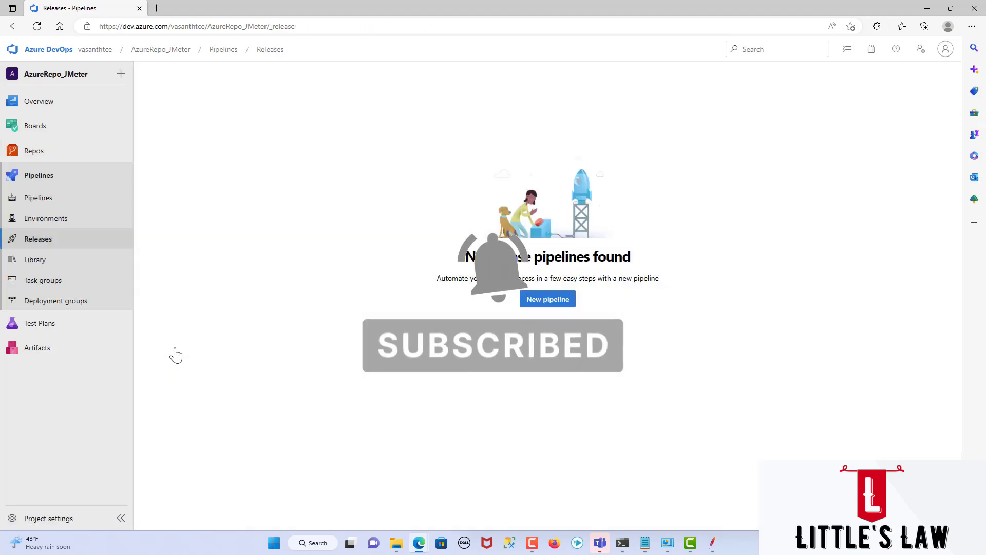
{"action": "left_click", "coordinate": [546, 302]}
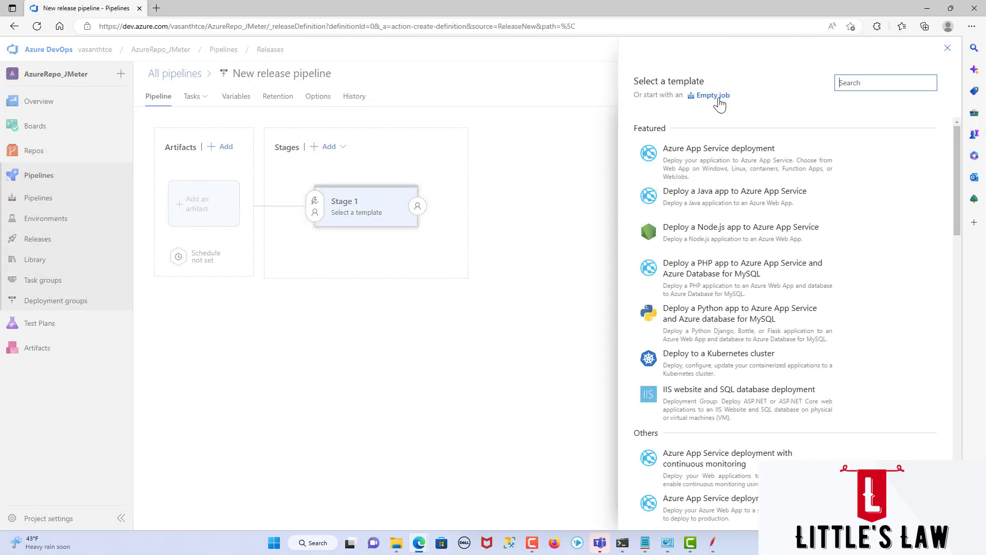
{"action": "left_click", "coordinate": [714, 95]}
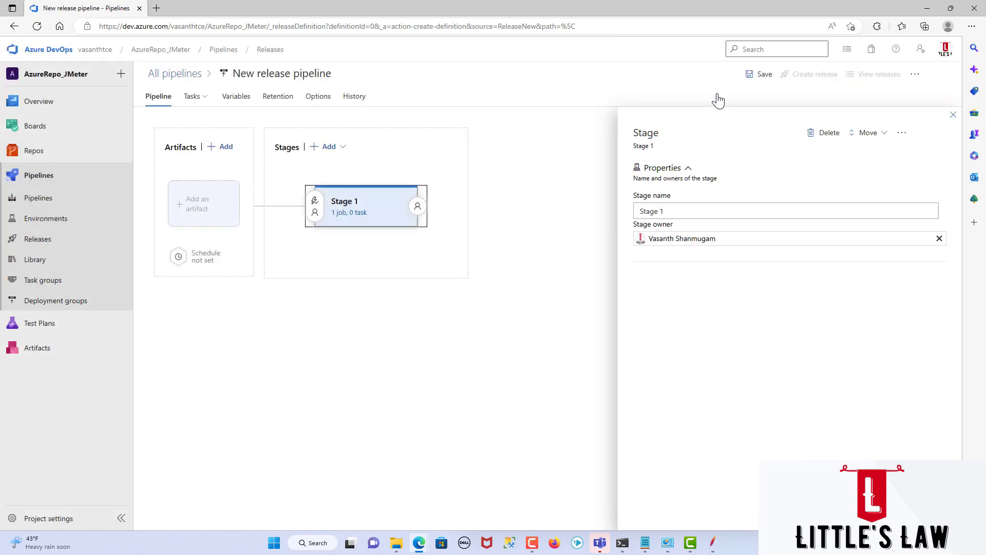
Start an Azure Repos artifact for the release pipeline, using AzureRepo_JMeter as both project and source repository
{"action": "left_click", "coordinate": [200, 211]}
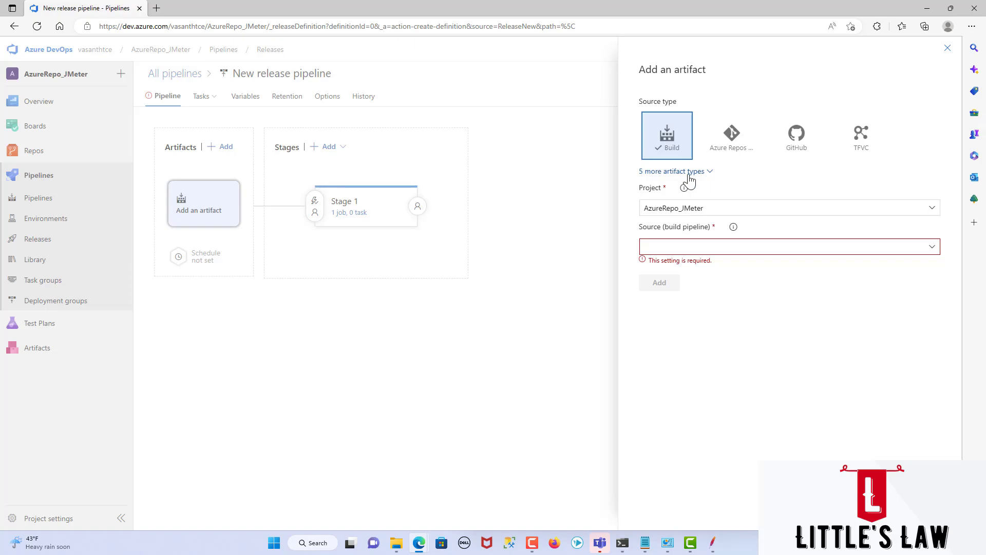
{"action": "left_click", "coordinate": [688, 174]}
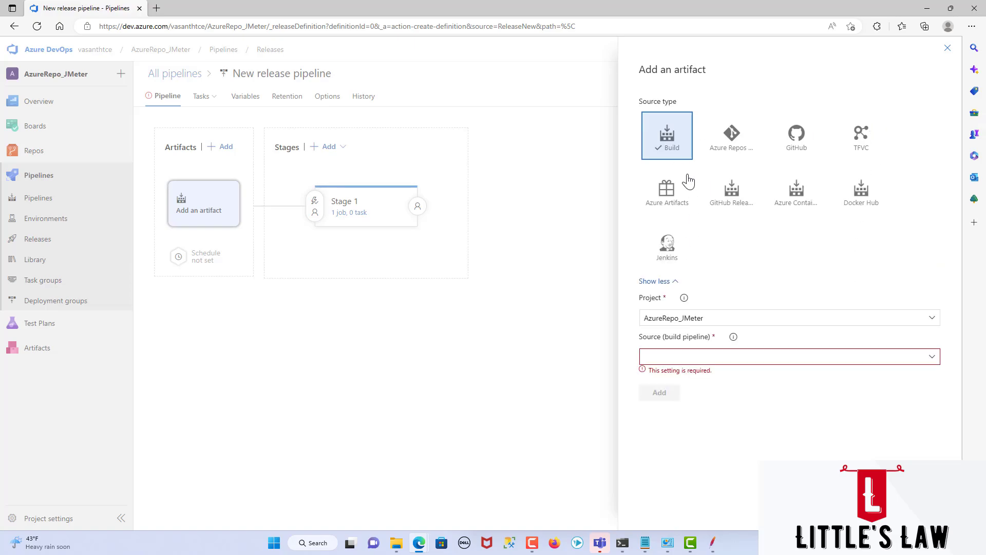
{"action": "left_click", "coordinate": [731, 145]}
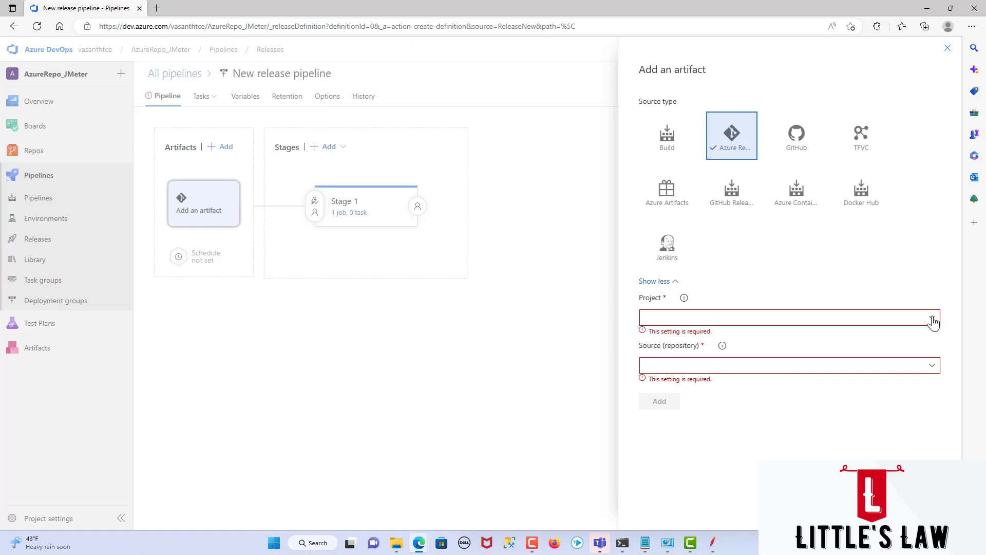
{"action": "left_click", "coordinate": [933, 318]}
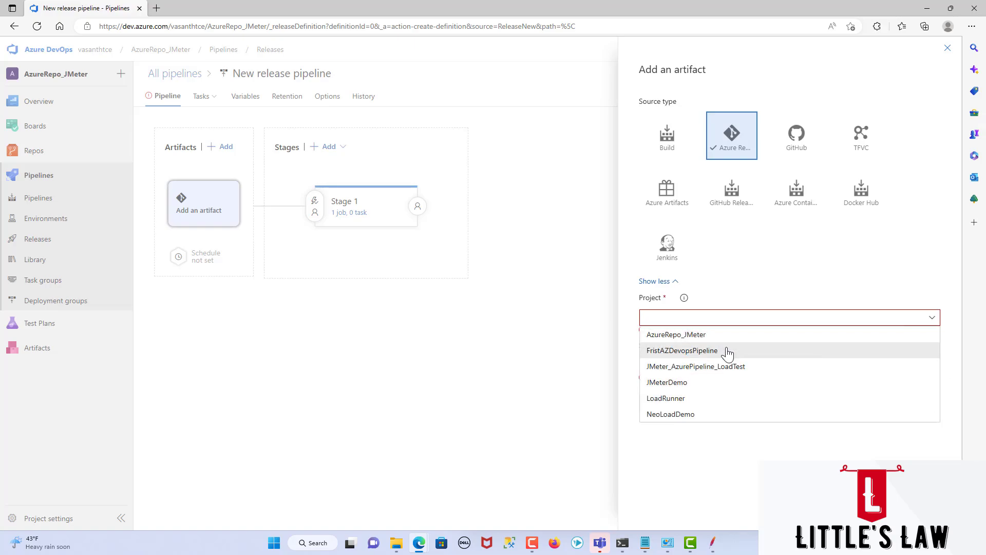
{"action": "left_click", "coordinate": [703, 340]}
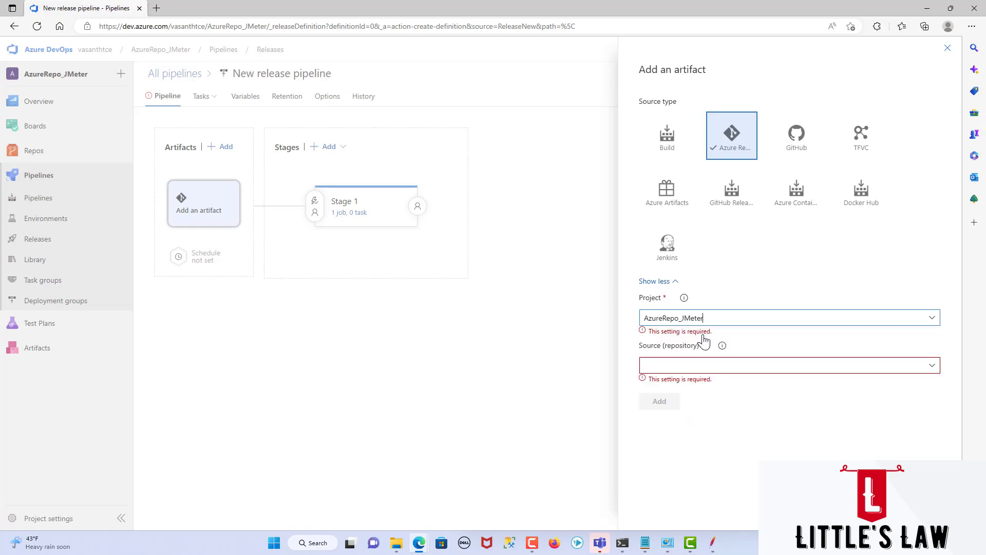
{"action": "left_click", "coordinate": [933, 361]}
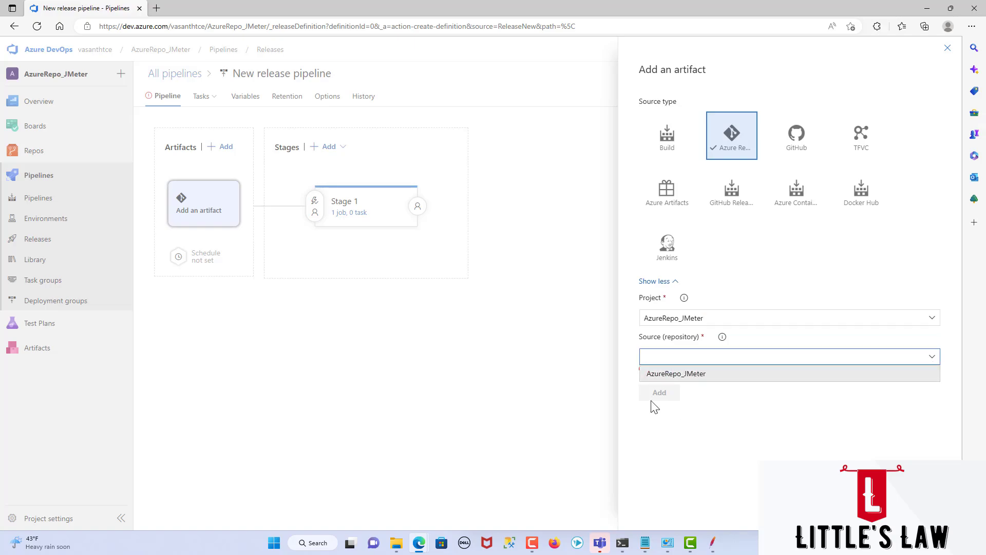
{"action": "left_click", "coordinate": [664, 377]}
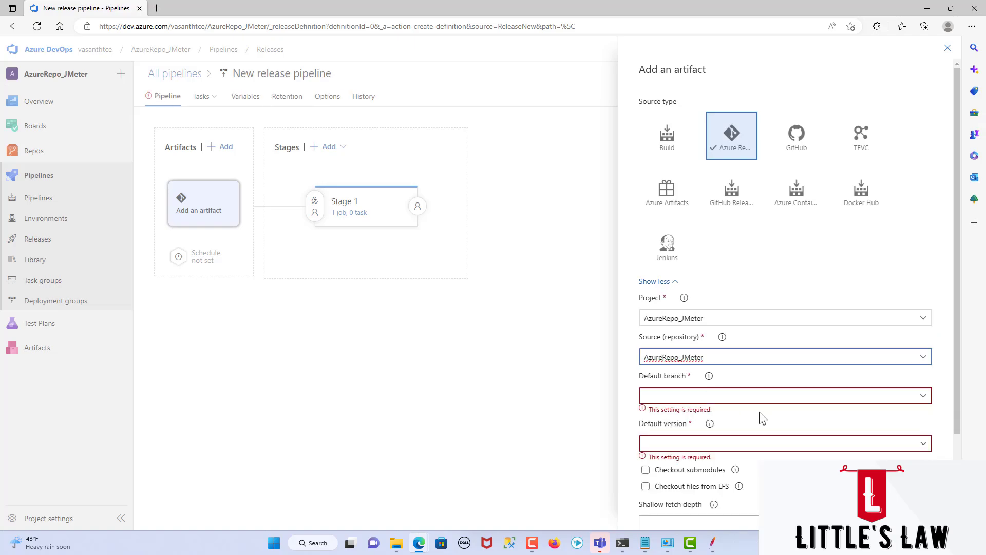
Set the artifact's default branch to master, keep the version "Latest from the default branch", and add the artifact
{"action": "scroll", "coordinate": [908, 399], "scroll_direction": "down", "scroll_amount": 2}
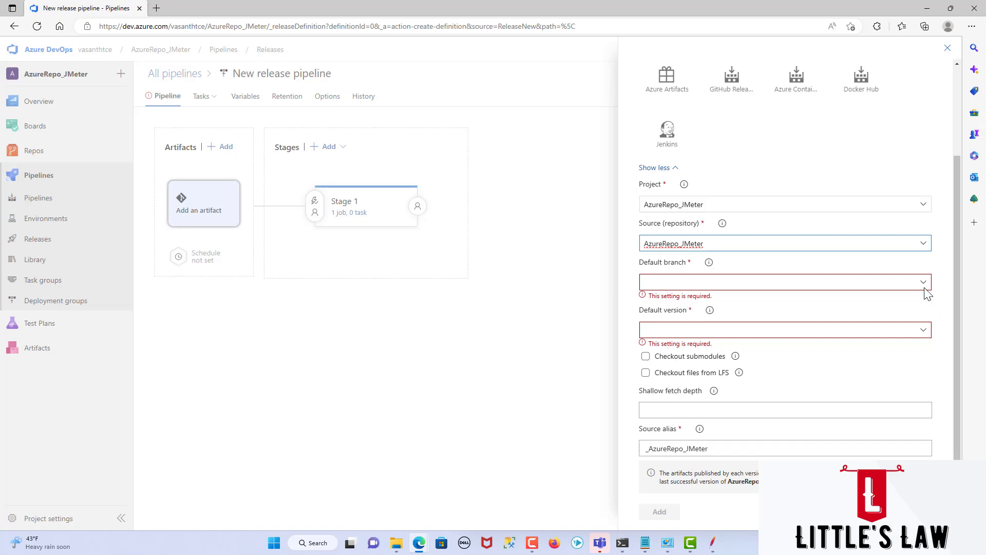
{"action": "left_click", "coordinate": [923, 282]}
{"action": "left_click", "coordinate": [662, 306]}
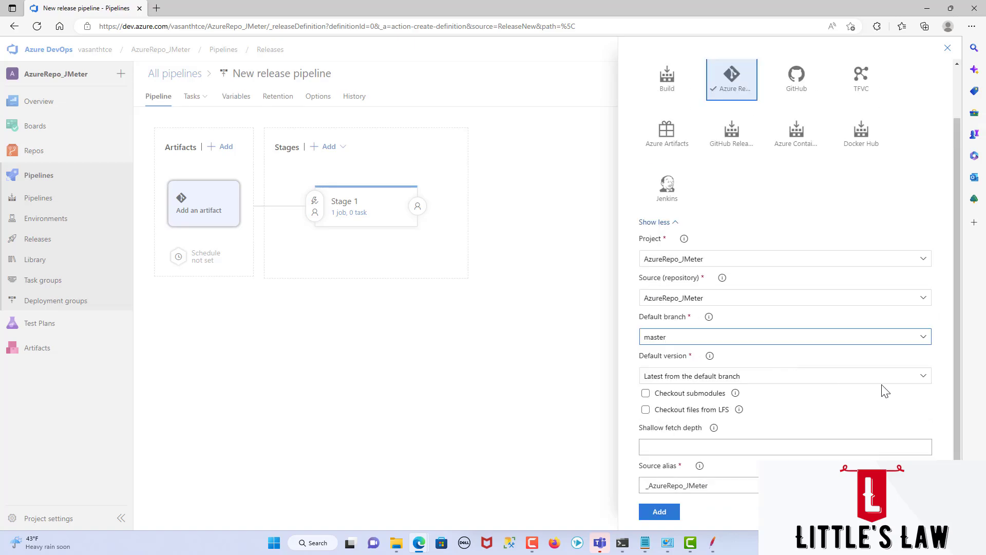
{"action": "left_click", "coordinate": [695, 380]}
{"action": "left_click", "coordinate": [698, 381]}
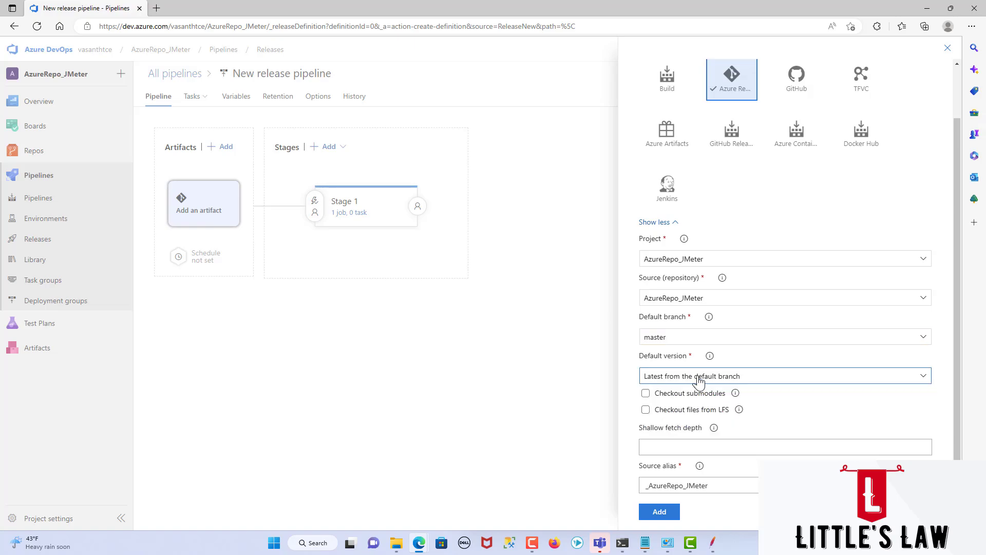
{"action": "left_click", "coordinate": [660, 511]}
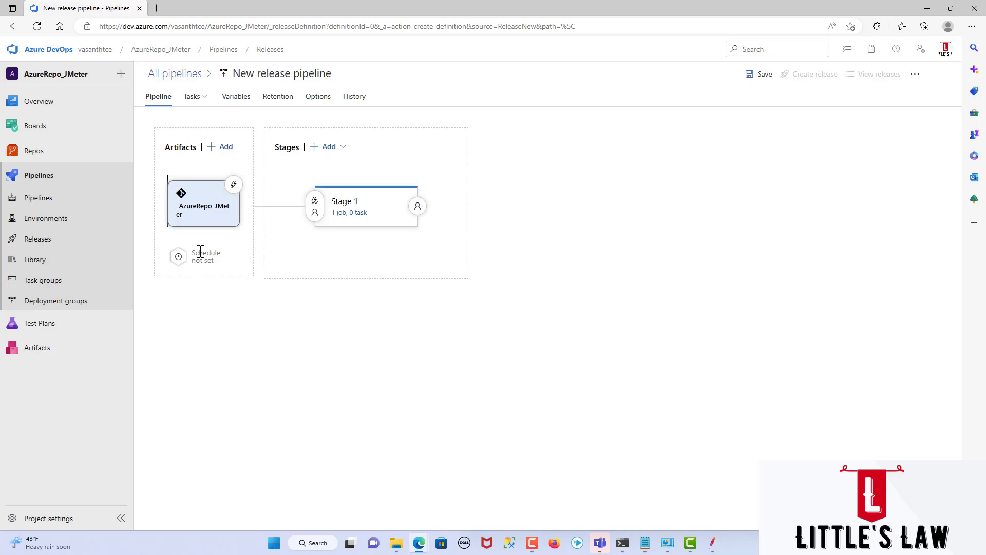
Add the JMeter tool installer task to Stage 1's agent job, finding it with the search term "jmeter"
{"action": "left_click", "coordinate": [369, 207]}
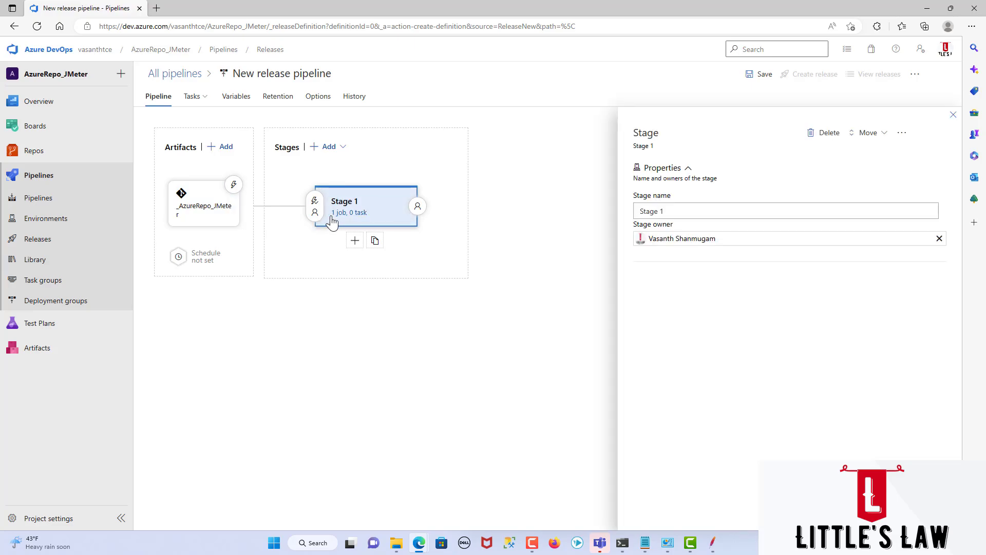
{"action": "left_click", "coordinate": [347, 212]}
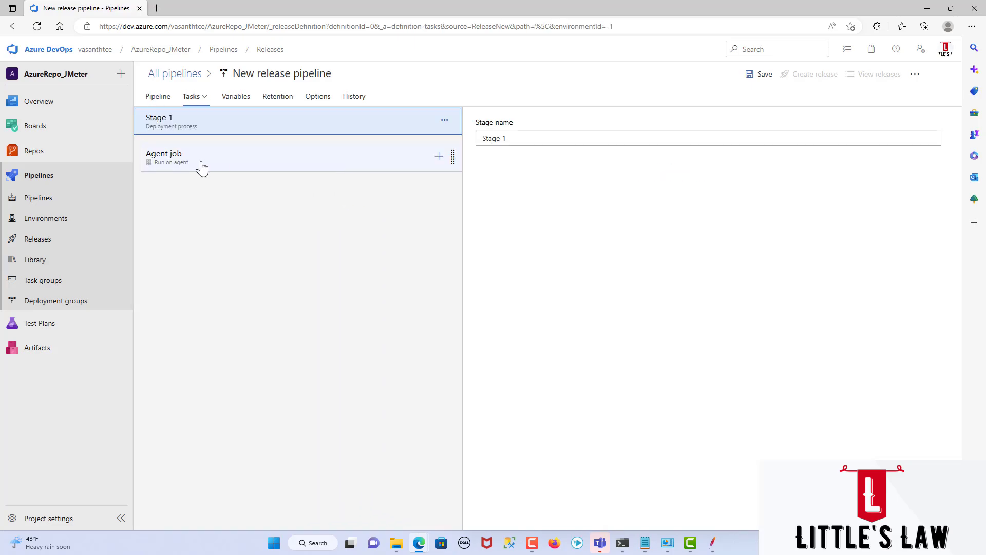
{"action": "left_click", "coordinate": [439, 156]}
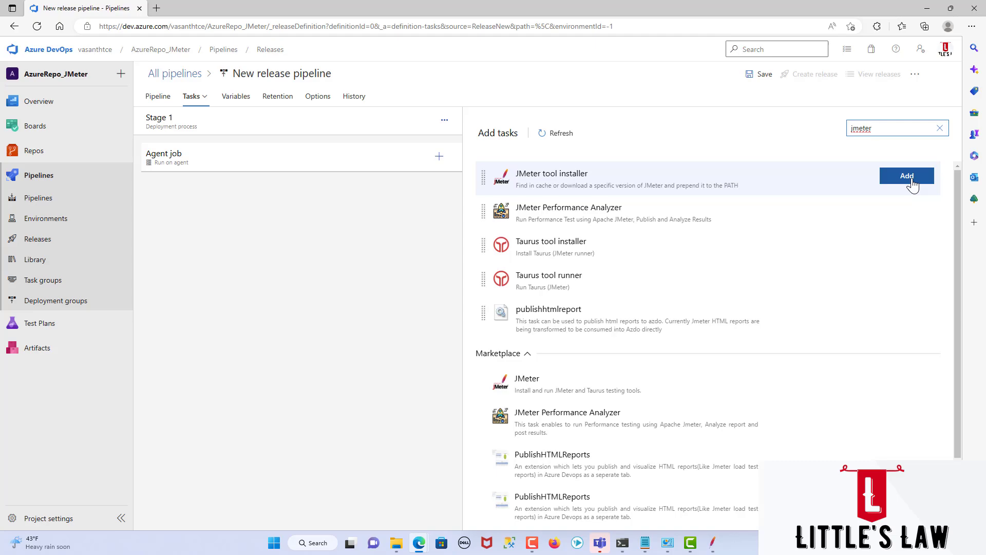
{"action": "left_click", "coordinate": [912, 181]}
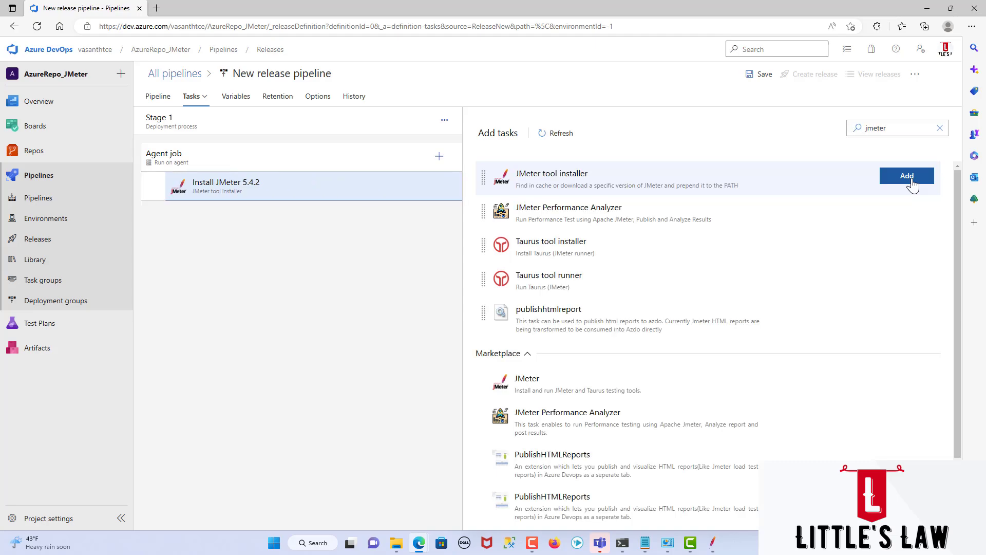
Examine the JMeter tool installer task's version, plugins, control options and output variables
{"action": "left_click", "coordinate": [296, 194]}
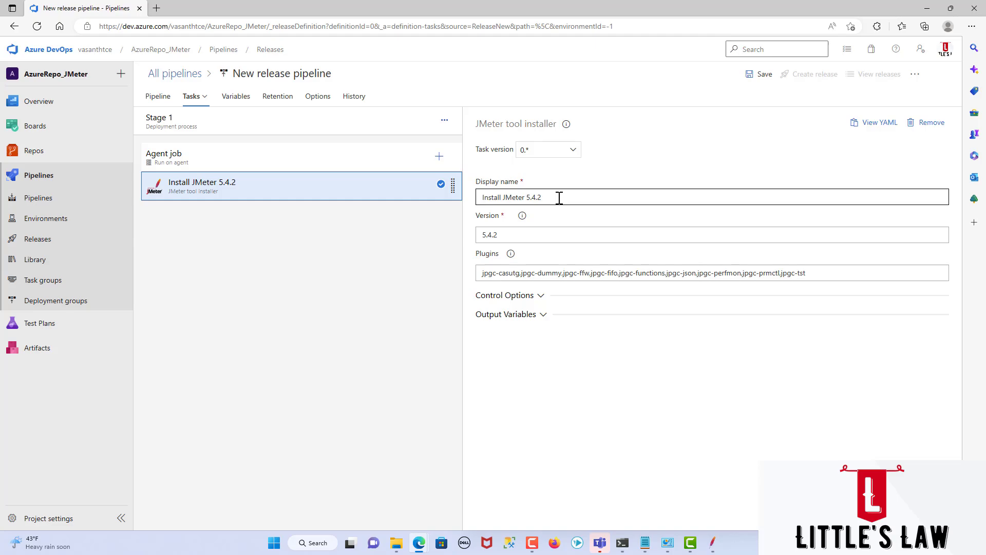
{"action": "left_click_drag", "start_coordinate": [510, 235], "coordinate": [473, 237]}
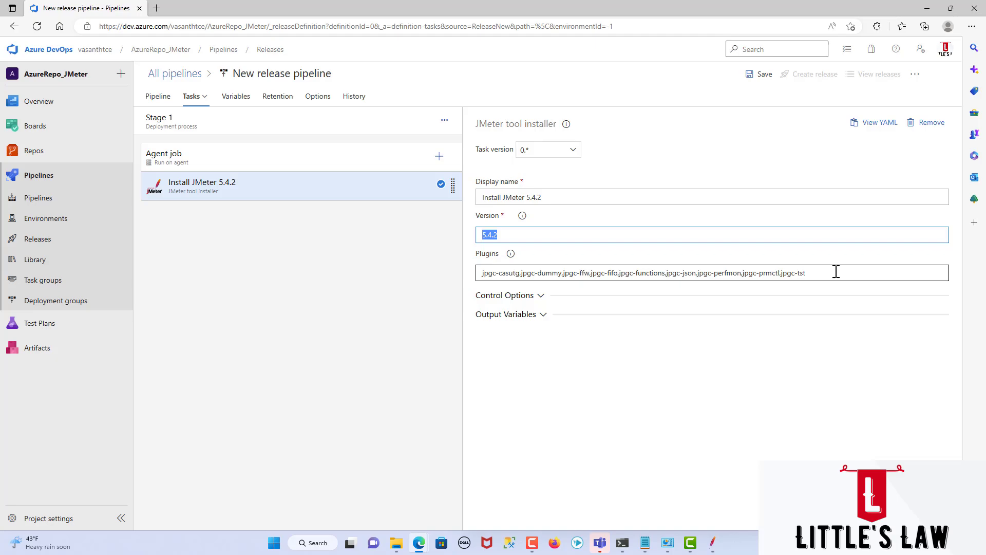
{"action": "left_click", "coordinate": [500, 296]}
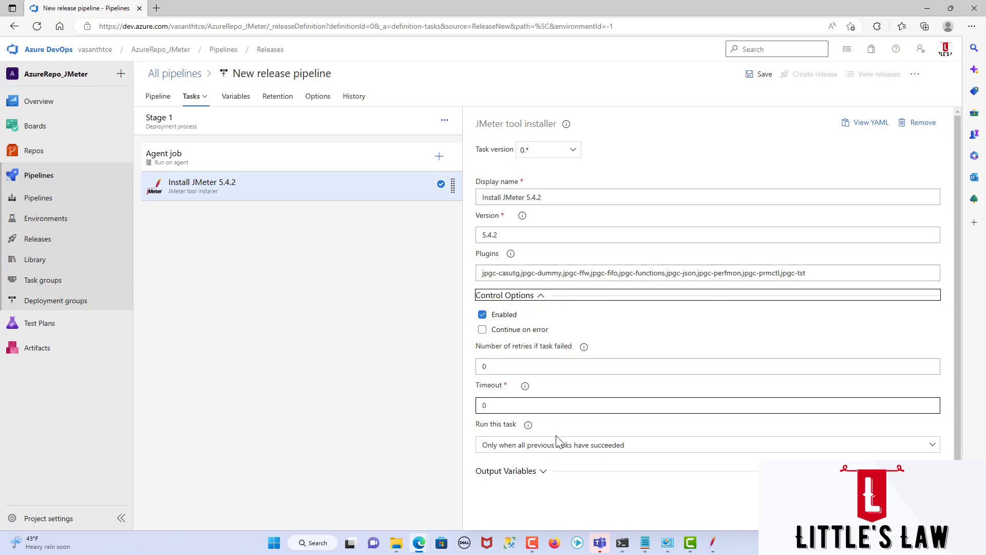
{"action": "left_click", "coordinate": [521, 471]}
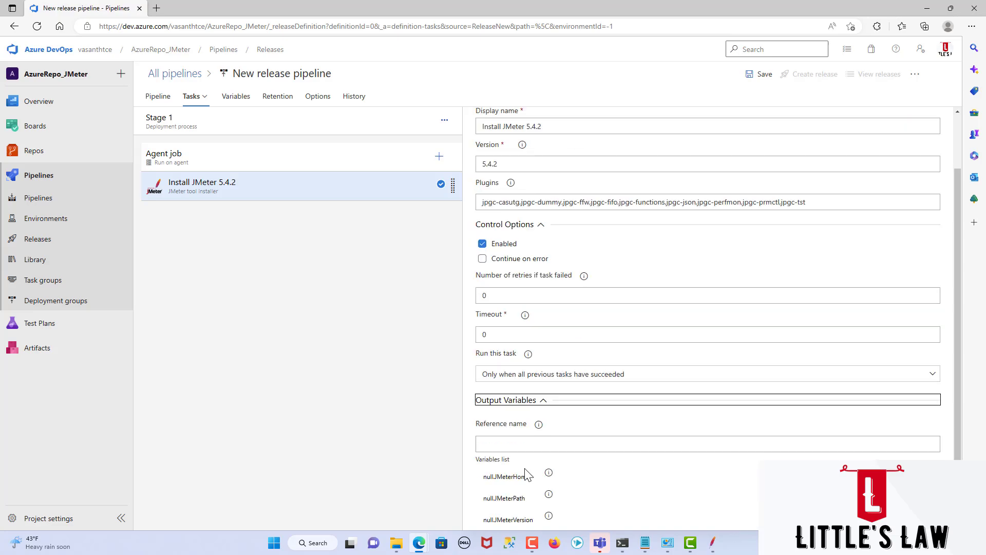
{"action": "left_click", "coordinate": [536, 404]}
{"action": "left_click", "coordinate": [524, 296]}
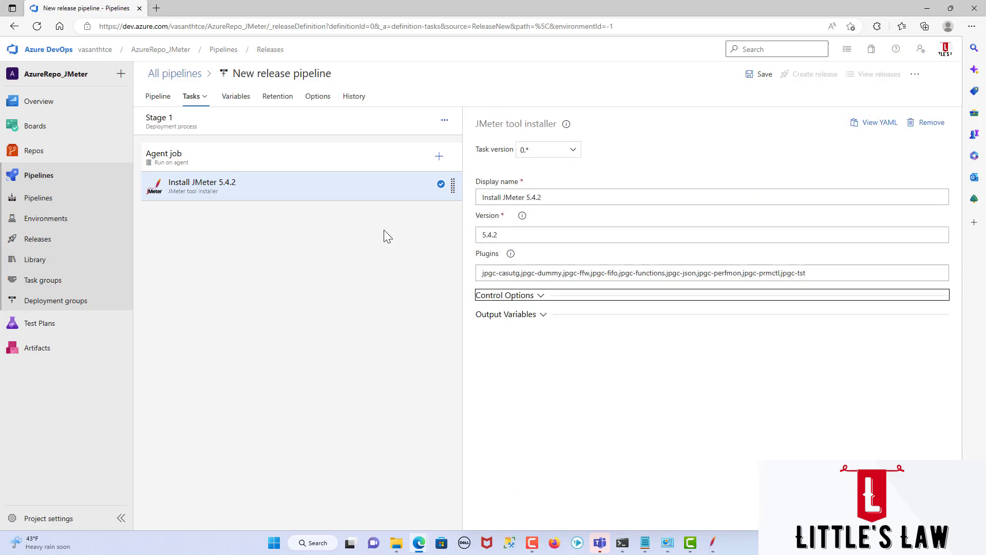
Search the tasks for "command", add the Command line task to the agent job, and open its settings
{"action": "left_click", "coordinate": [439, 156]}
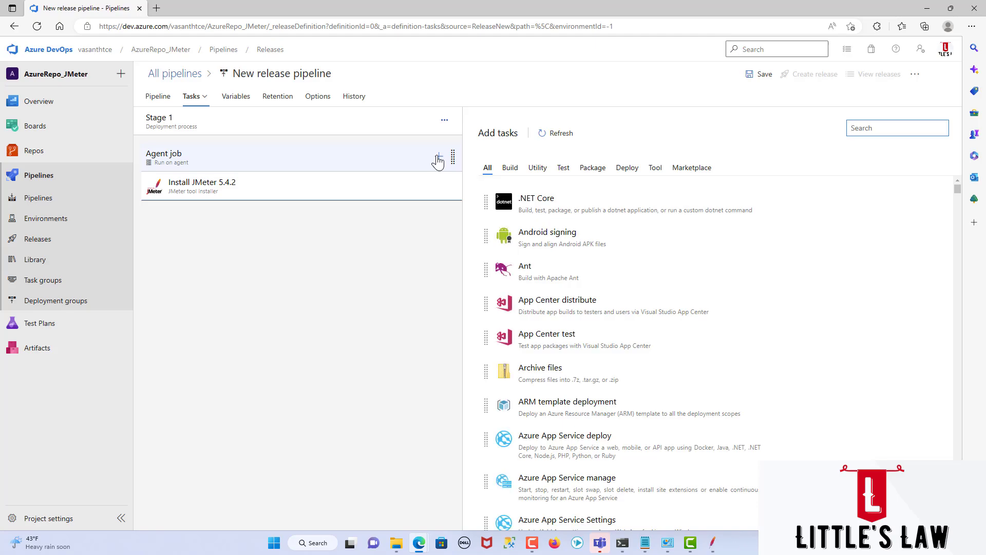
{"action": "left_click", "coordinate": [878, 132]}
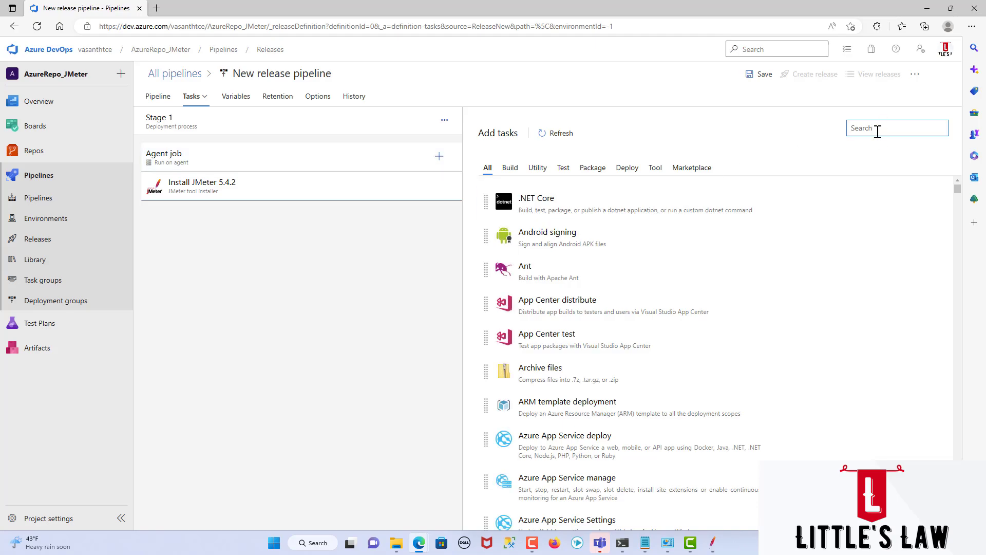
{"action": "type", "text": "command"}
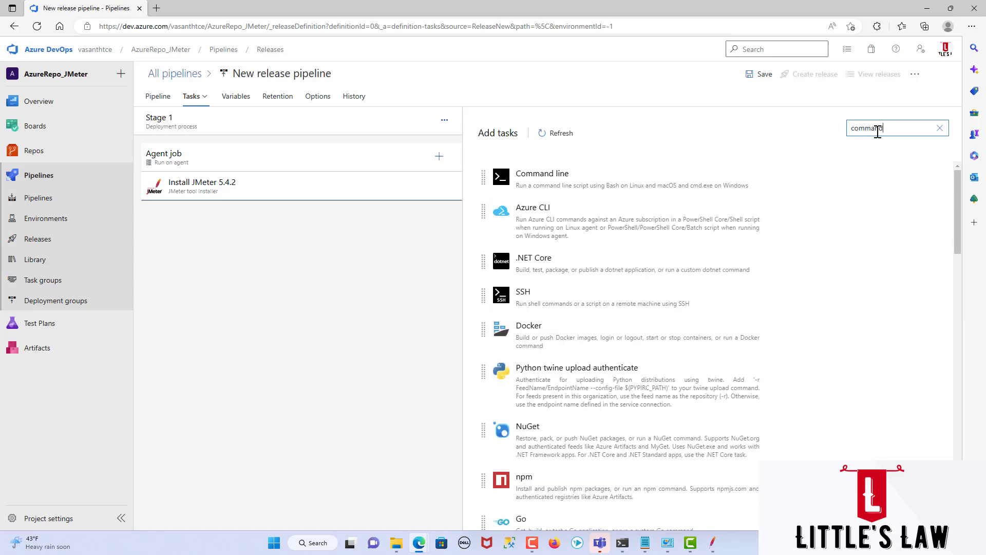
{"action": "left_click", "coordinate": [883, 174]}
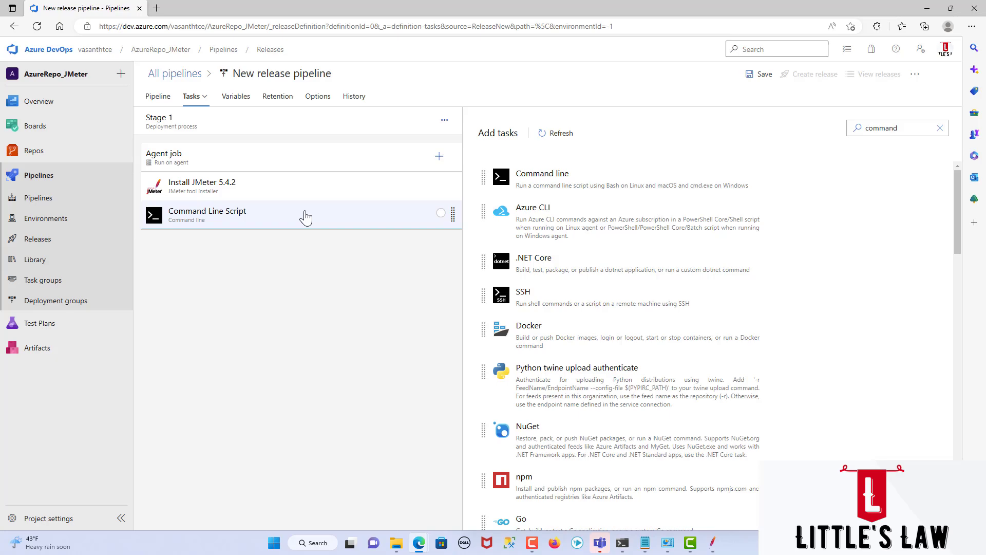
{"action": "left_click", "coordinate": [306, 218]}
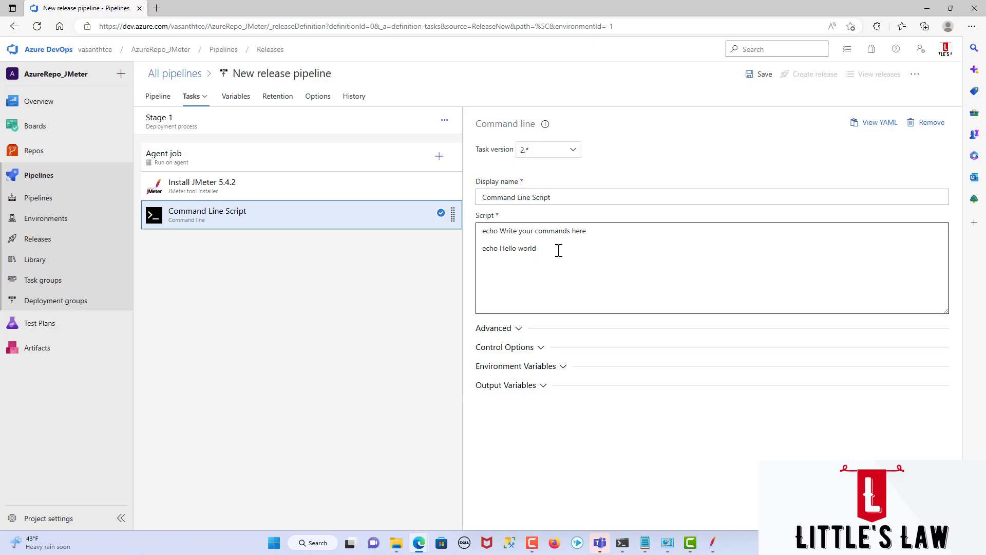
Replace the Command line task's default script with "jmeter -n -t CSVSample.jmx -l results.jtl -e -o reports"
{"action": "left_click_drag", "start_coordinate": [540, 246], "coordinate": [478, 231]}
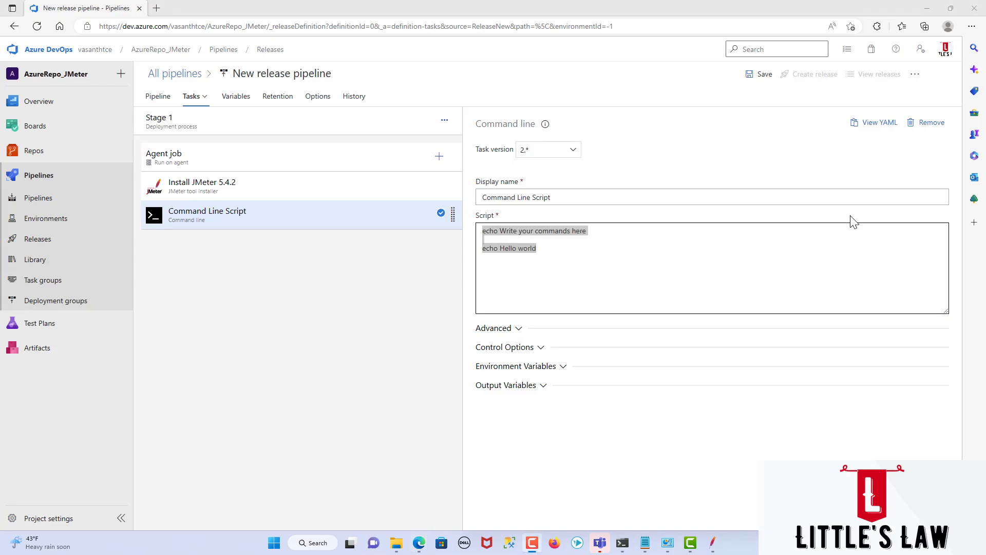
{"action": "left_click", "coordinate": [588, 270]}
{"action": "key", "text": "ctrl+a"}
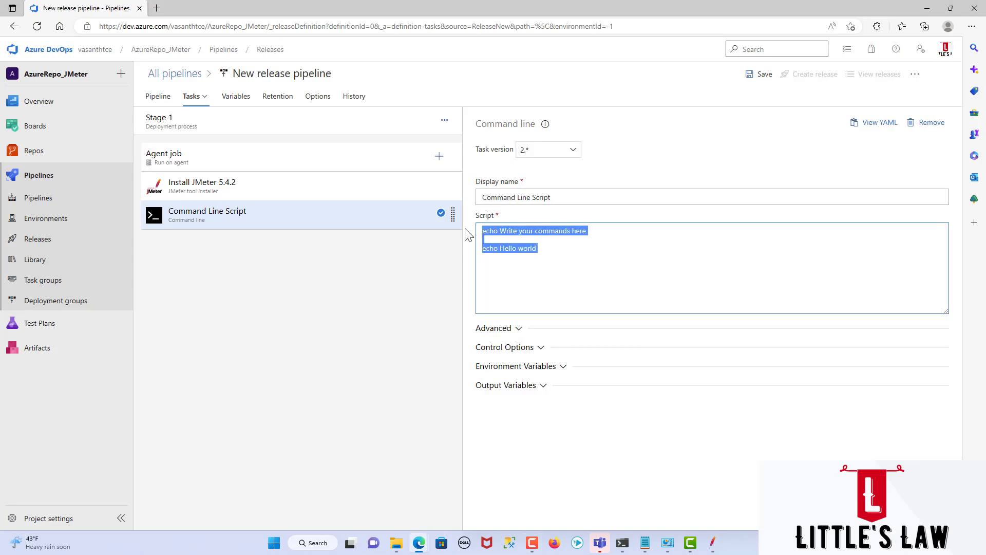
{"action": "type", "text": "jmeter"}
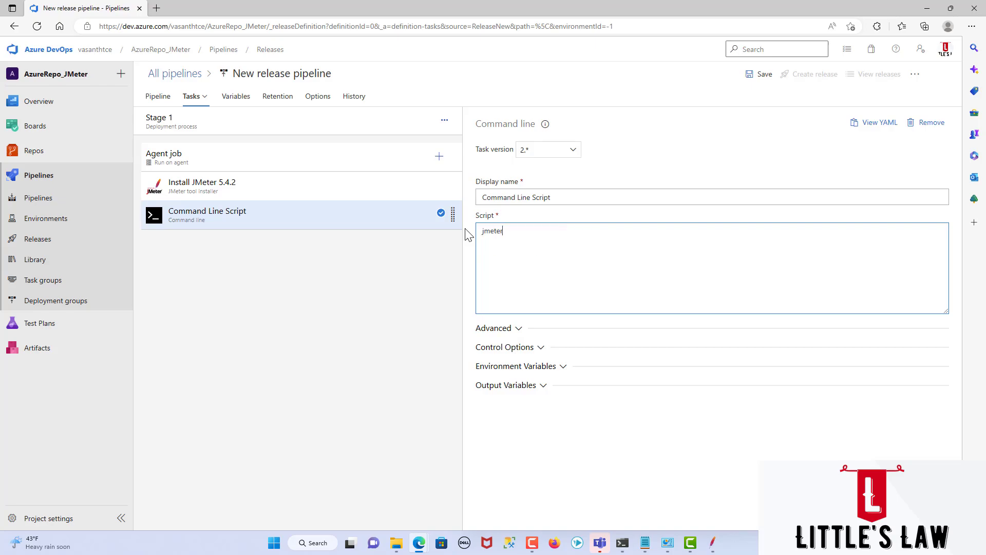
{"action": "type", "text": " -n -t"}
{"action": "left_click", "coordinate": [556, 231]}
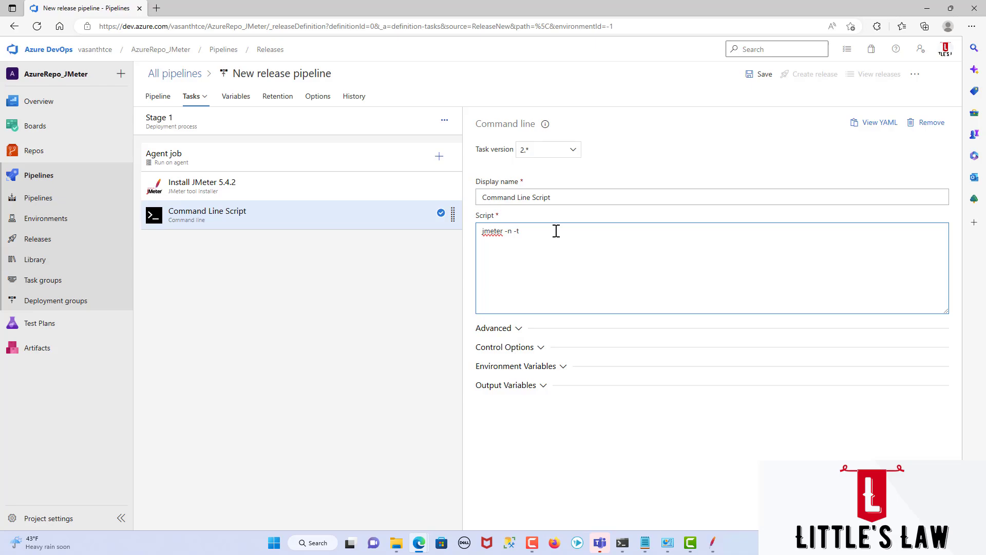
{"action": "type", "text": "CSVSample.jmx"}
{"action": "type", "text": "-"}
{"action": "type", "text": "l results.jtl -o -o"}
{"action": "key", "text": "BackSpace"}
{"action": "key", "text": "BackSpace"}
{"action": "type", "text": "-o res"}
{"action": "key", "text": "BackSpace"}
{"action": "type", "text": "ports"}
{"action": "left_click_drag", "start_coordinate": [572, 231], "coordinate": [579, 230]}
{"action": "left_click", "coordinate": [578, 252]}
Set the Command line task's working directory to CSVSample.jmx in the linked _AzureRepo_JMeter artifact
{"action": "left_click", "coordinate": [504, 330]}
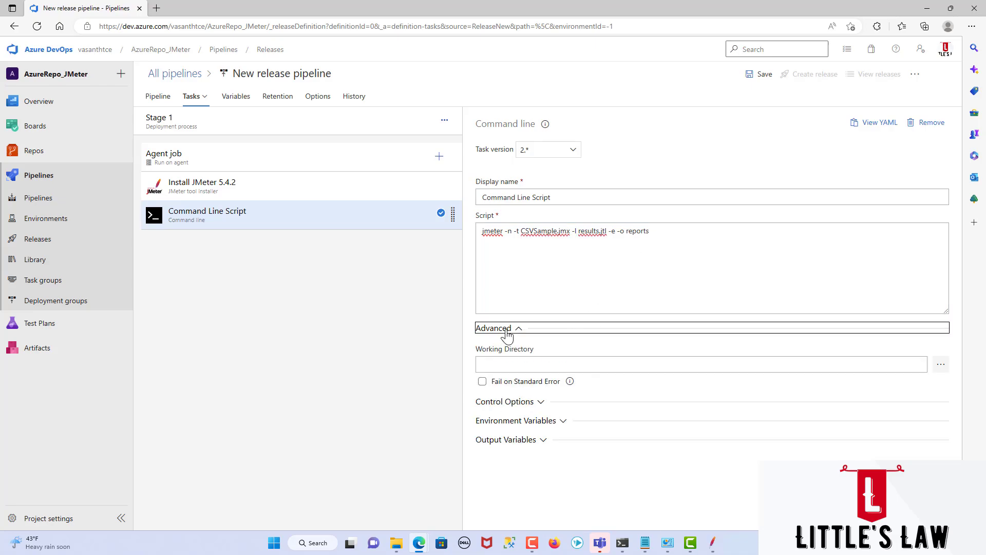
{"action": "left_click", "coordinate": [939, 366]}
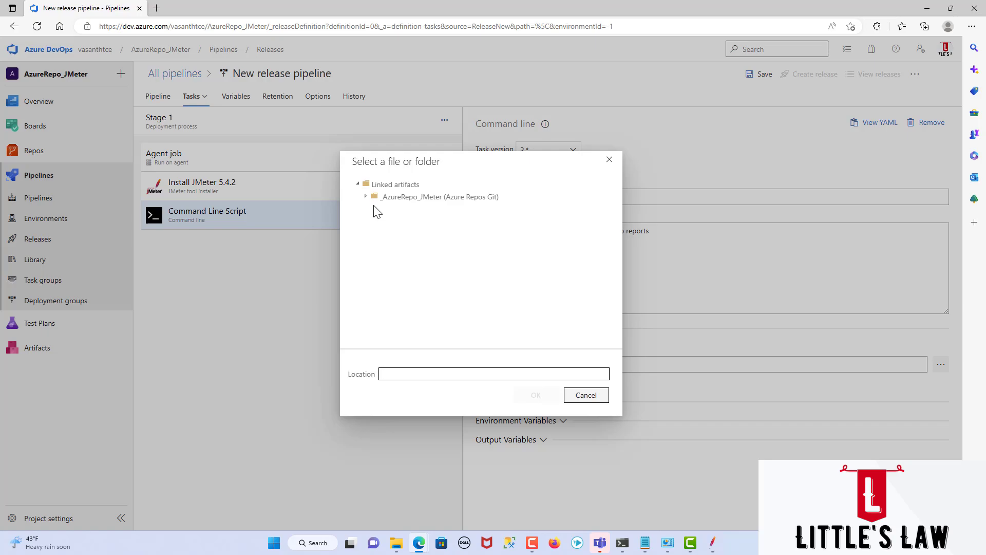
{"action": "left_click", "coordinate": [367, 197]}
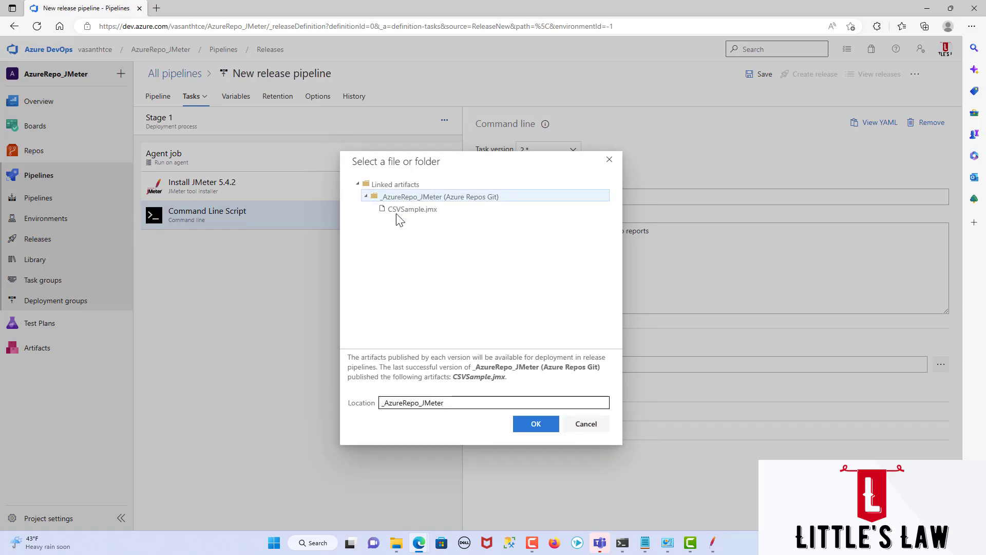
{"action": "left_click", "coordinate": [406, 210]}
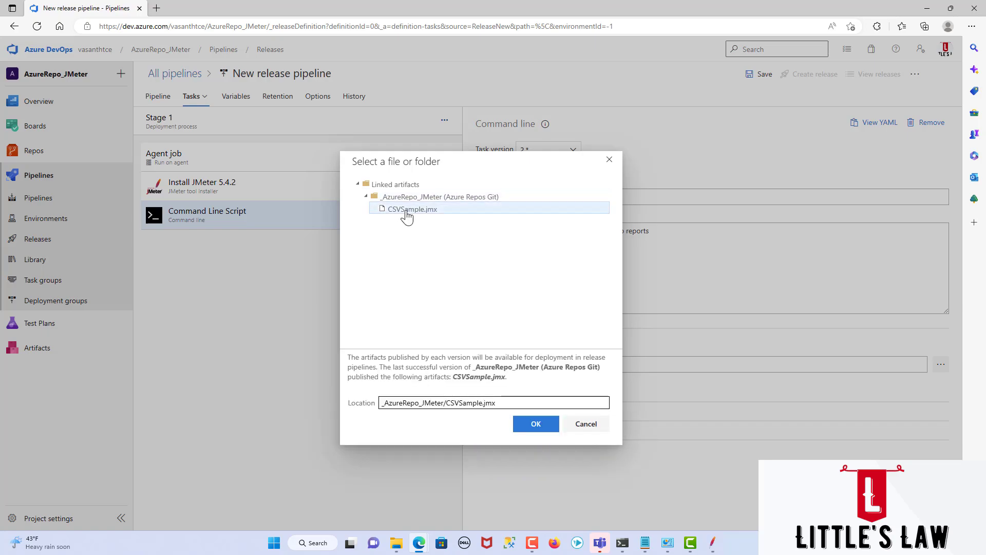
{"action": "left_click", "coordinate": [549, 426]}
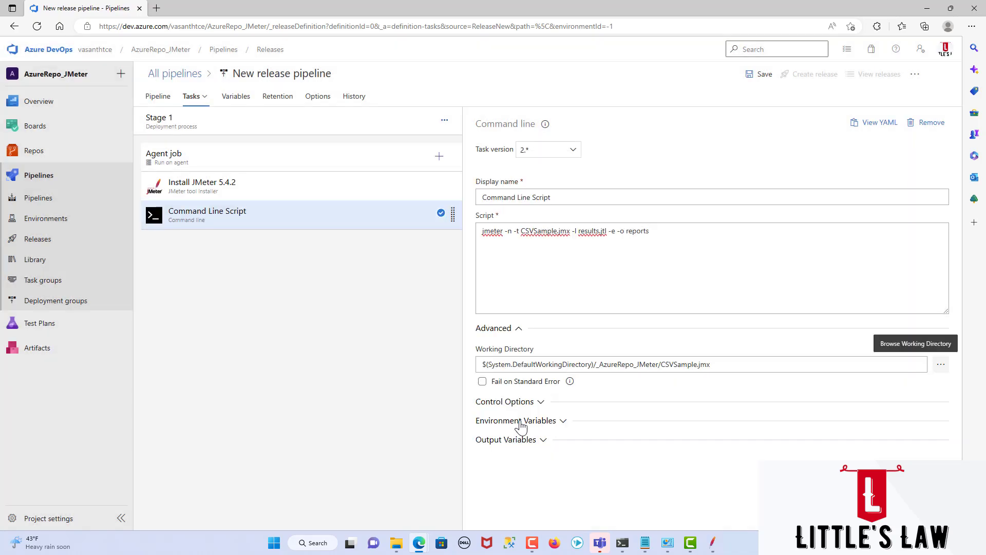
Examine the Command line task's control options, environment variables and output variables
{"action": "left_click", "coordinate": [524, 403]}
{"action": "scroll", "coordinate": [657, 433], "scroll_direction": "down", "scroll_amount": 2}
{"action": "left_click", "coordinate": [562, 447]}
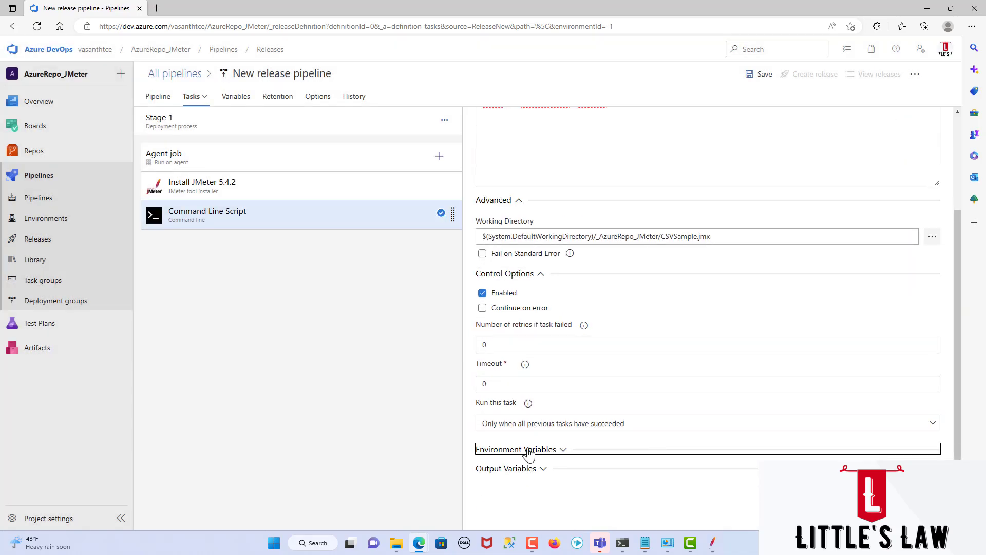
{"action": "scroll", "coordinate": [584, 464], "scroll_direction": "down", "scroll_amount": 1}
{"action": "left_click", "coordinate": [513, 469]}
{"action": "scroll", "coordinate": [594, 473], "scroll_direction": "down", "scroll_amount": 2}
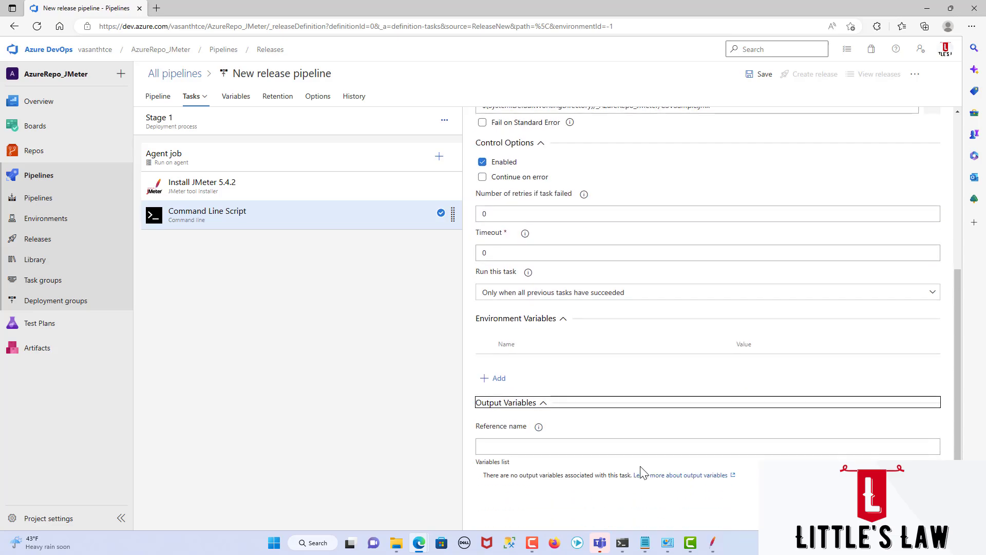
{"action": "left_click", "coordinate": [577, 442]}
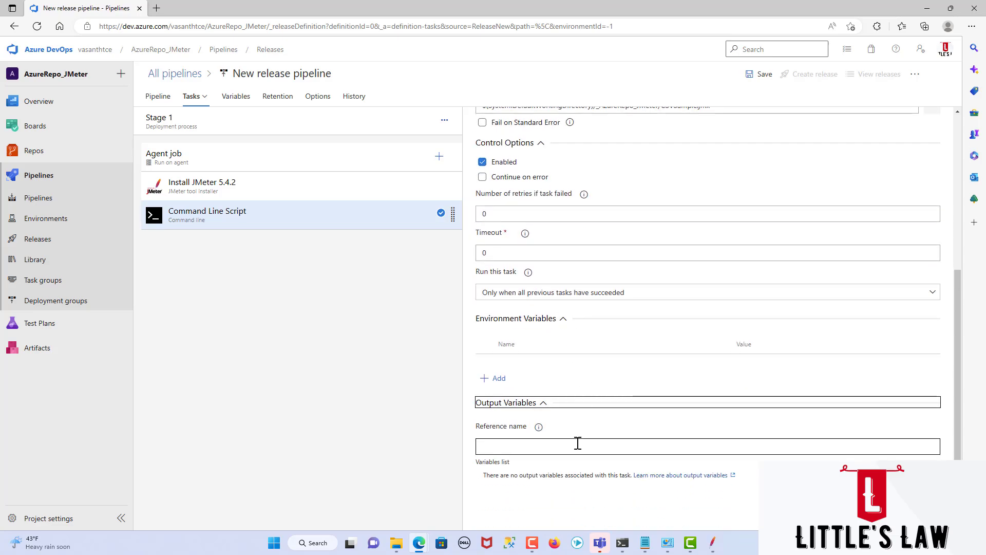
{"action": "scroll", "coordinate": [617, 431], "scroll_direction": "up", "scroll_amount": 5}
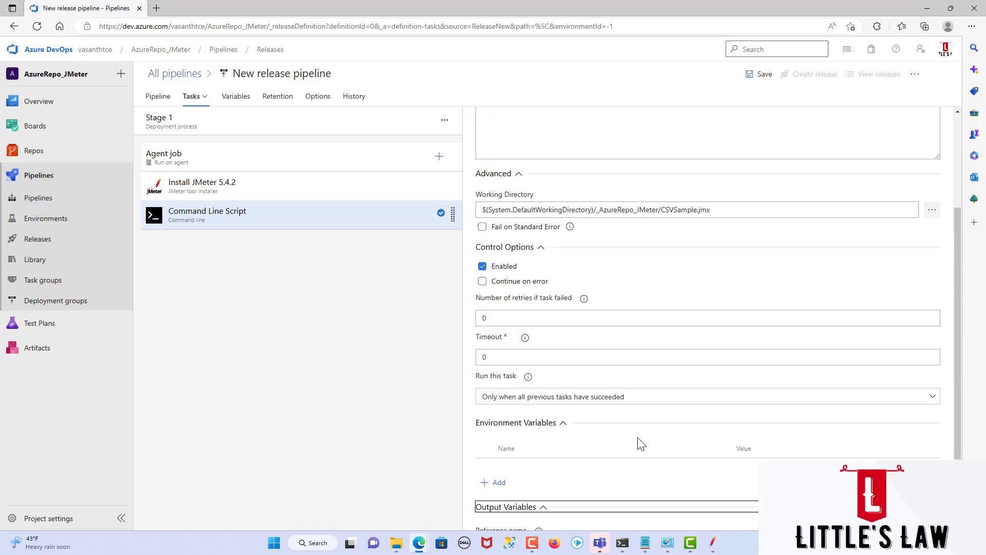
Search the tasks for "publish" and add the Publish Release Artifact task to the agent job
{"action": "left_click", "coordinate": [439, 156]}
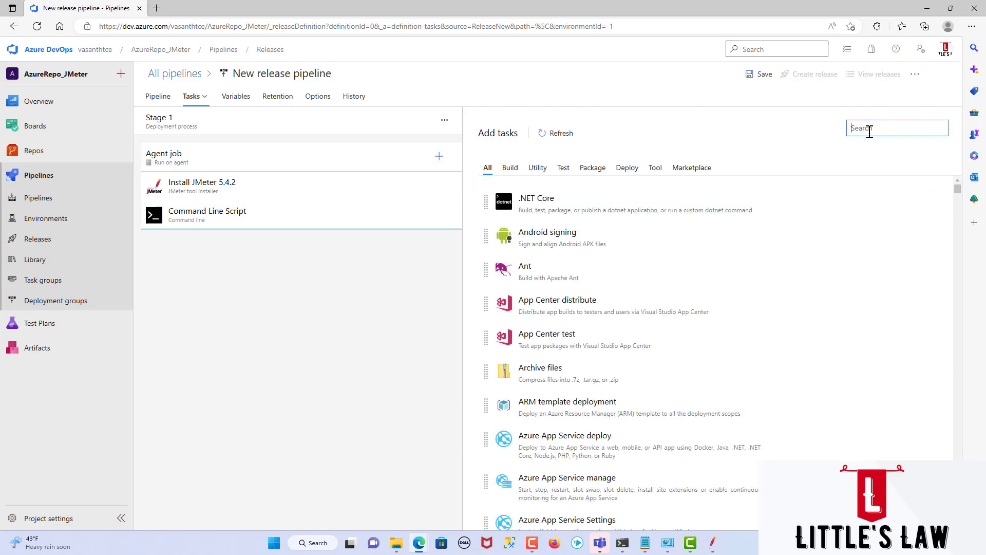
{"action": "type", "text": "publish"}
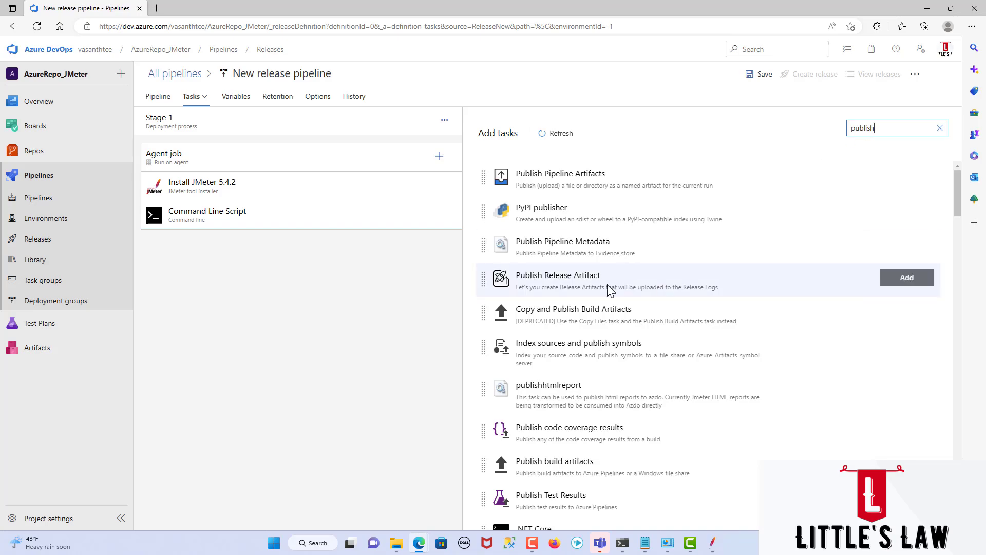
{"action": "key", "text": "F9"}
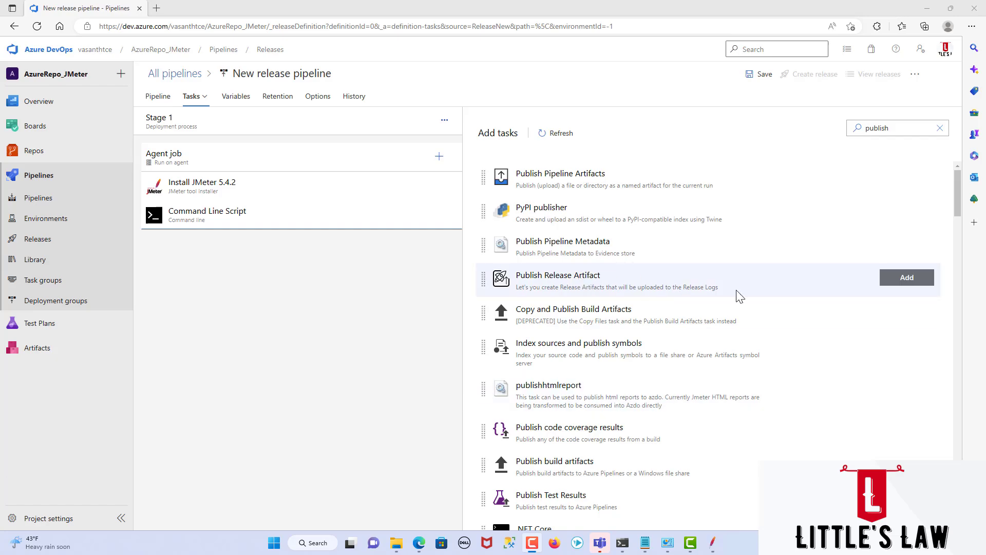
{"action": "left_click", "coordinate": [908, 284]}
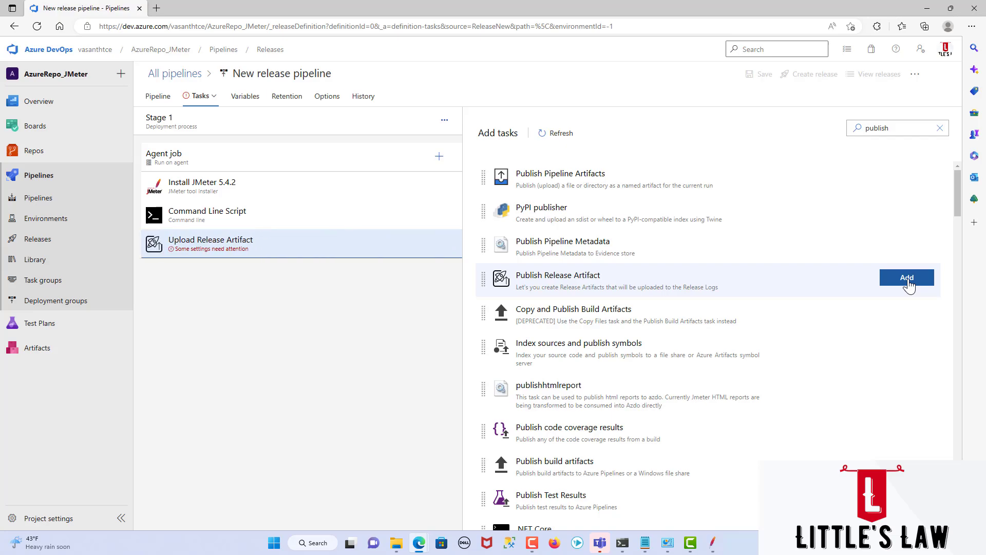
Set the Publish Release Artifact task's upload path to the linked _AzureRepo_JMeter folder and check its control options
{"action": "left_click", "coordinate": [278, 248]}
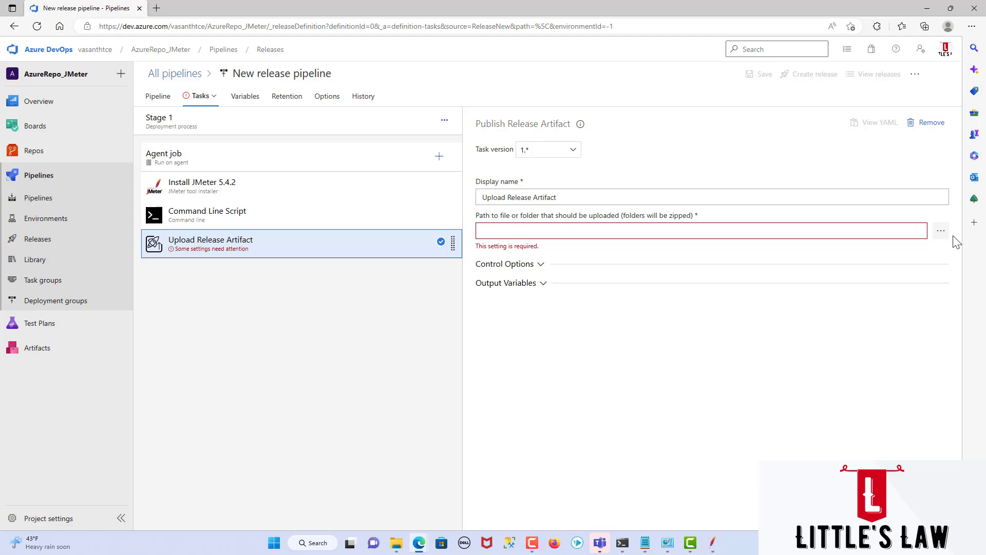
{"action": "left_click", "coordinate": [940, 231]}
{"action": "left_click", "coordinate": [366, 197]}
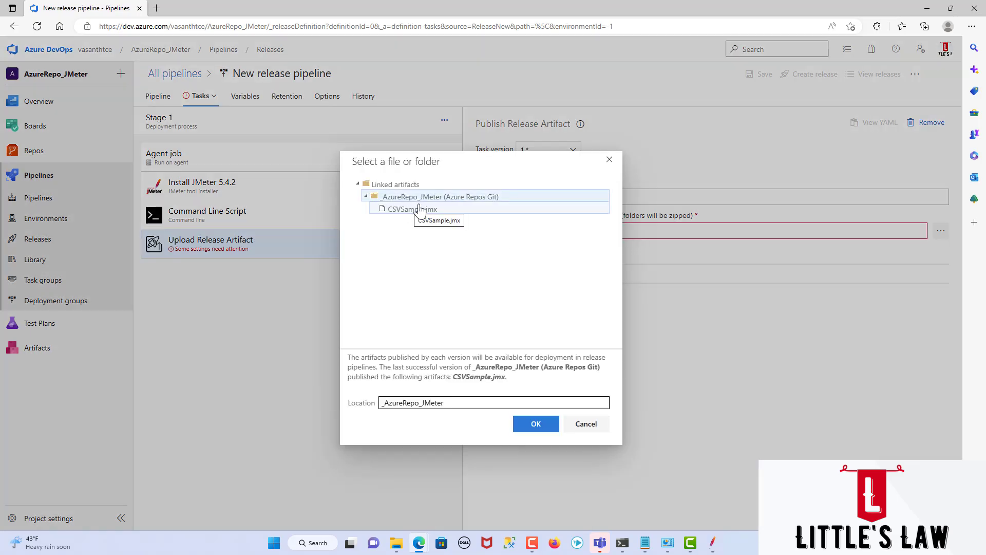
{"action": "left_click", "coordinate": [541, 426]}
{"action": "left_click", "coordinate": [540, 253]}
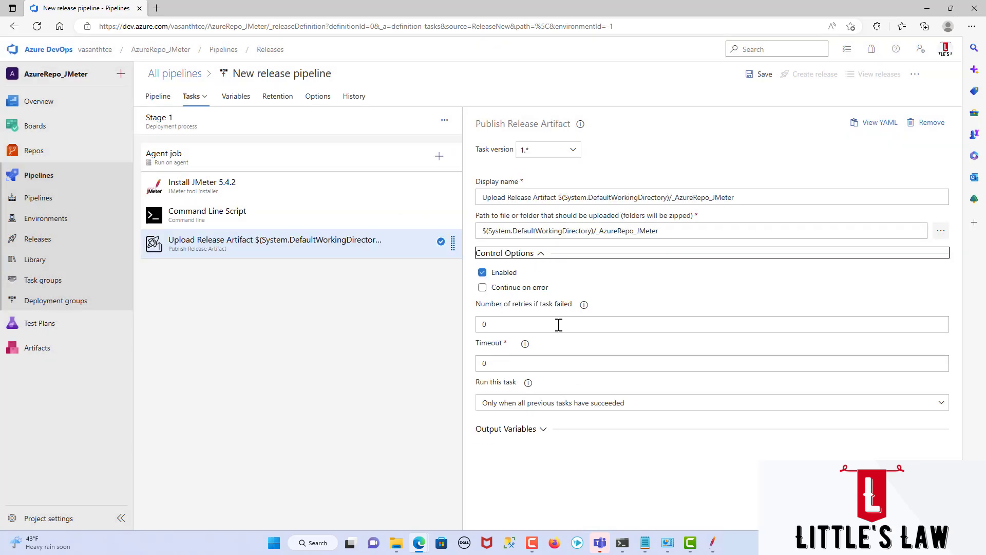
{"action": "left_click", "coordinate": [543, 434]}
{"action": "left_click", "coordinate": [542, 434]}
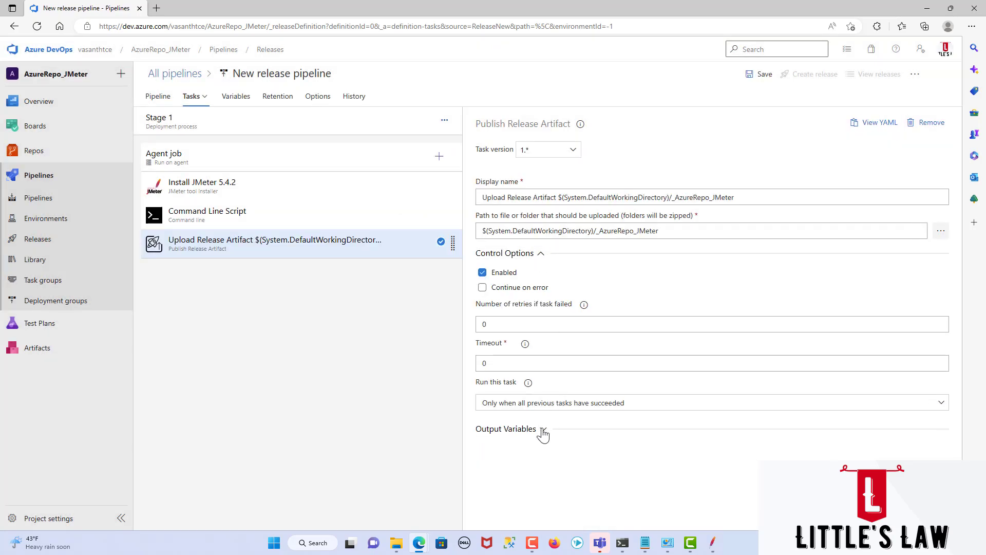
In the Notepad checklist, mark item 6 as "Done" and rewrite item 7 as "Setup the repository - Azure Devops"
{"action": "left_click", "coordinate": [645, 548]}
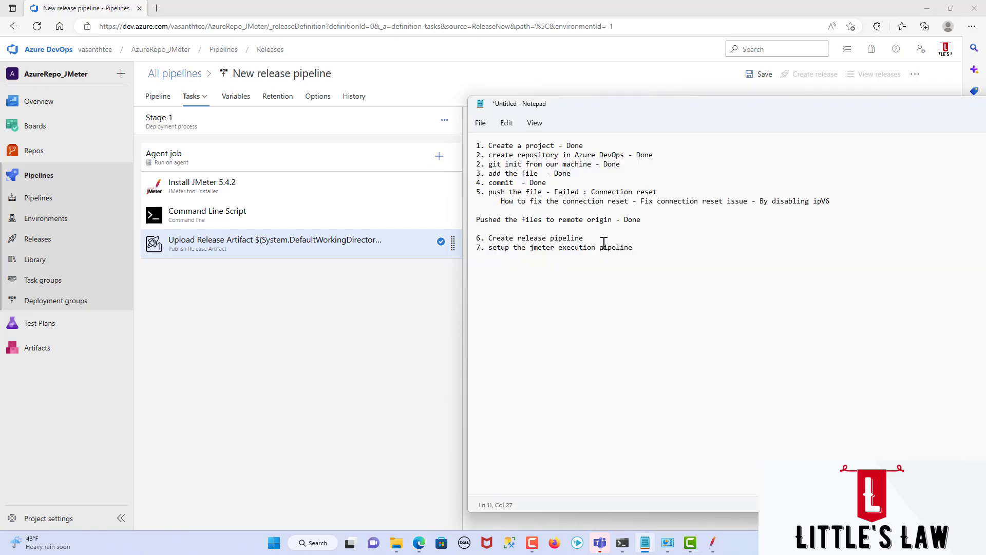
{"action": "type", "text": "- Done"}
{"action": "key", "text": "Down"}
{"action": "key", "text": "End"}
{"action": "key", "text": "shift+Home"}
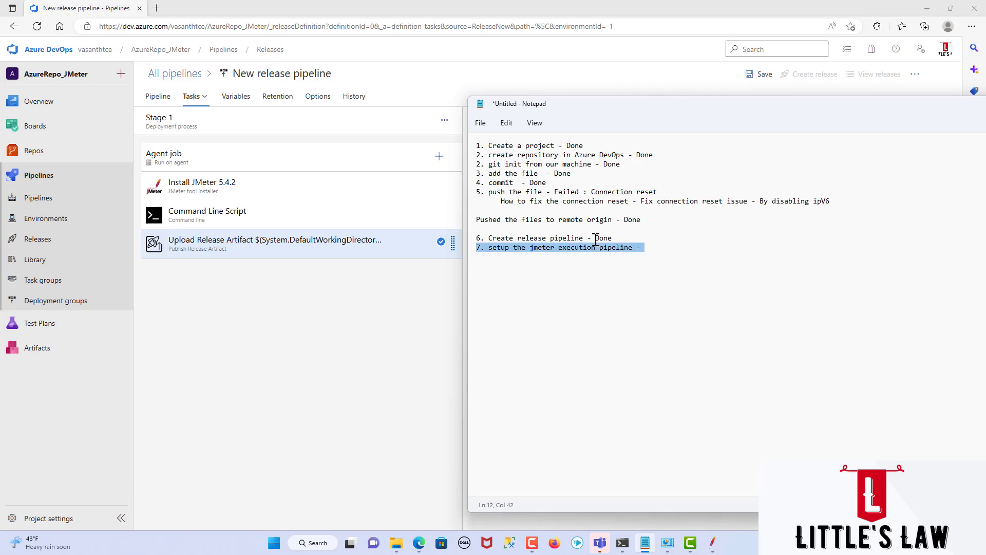
{"action": "type", "text": "7. Setup t"}
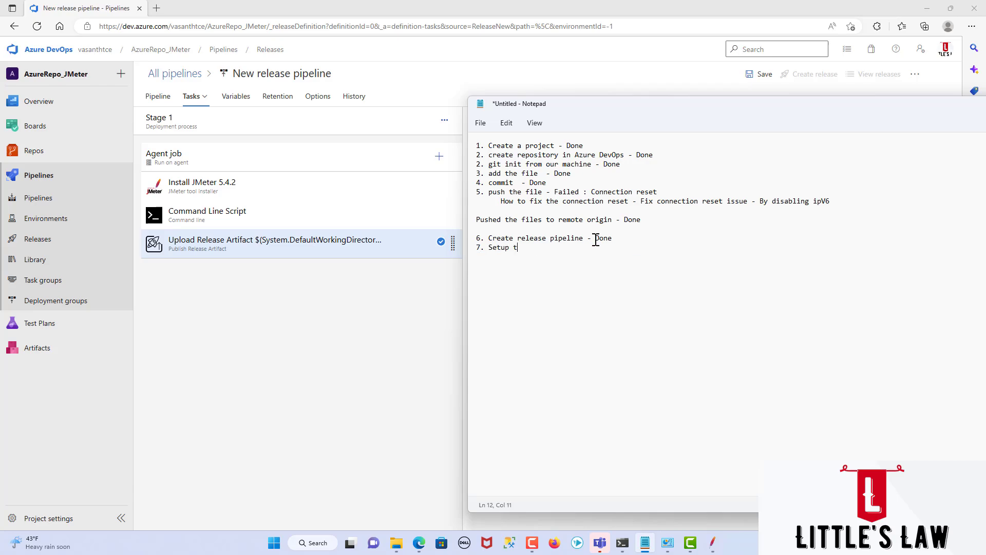
{"action": "type", "text": "he reposito"}
{"action": "key", "text": "BackSpace"}
{"action": "key", "text": "BackSpace"}
{"action": "key", "text": "BackSpace"}
{"action": "type", "text": "itory "}
{"action": "type", "text": "- Azure Devops "}
Add checklist item 8 reading "We have added the JMeter, CLI, Upload Release artifact"
{"action": "type", "text": "9. We have "}
{"action": "type", "text": "added the "}
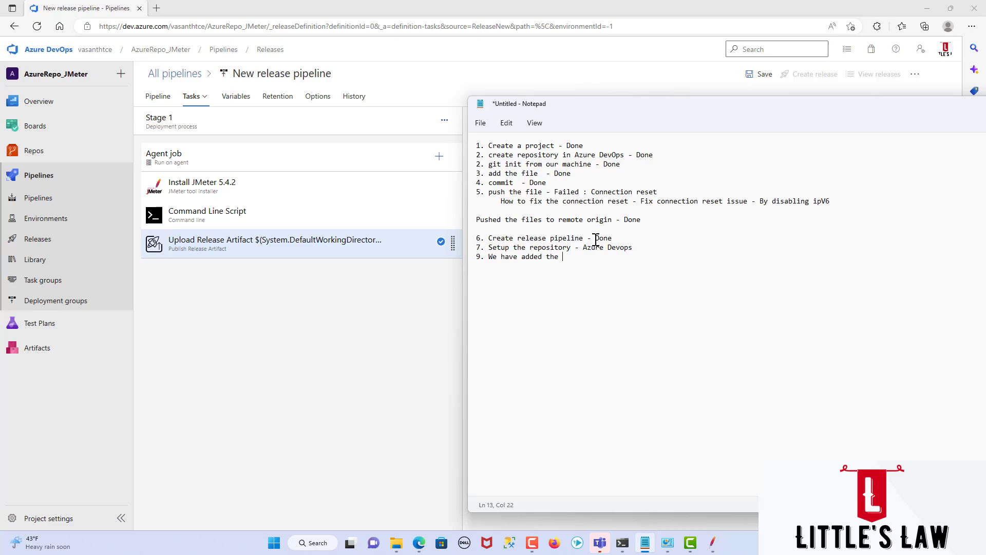
{"action": "type", "text": "JMeter, CLI, Upload Release artifact"}
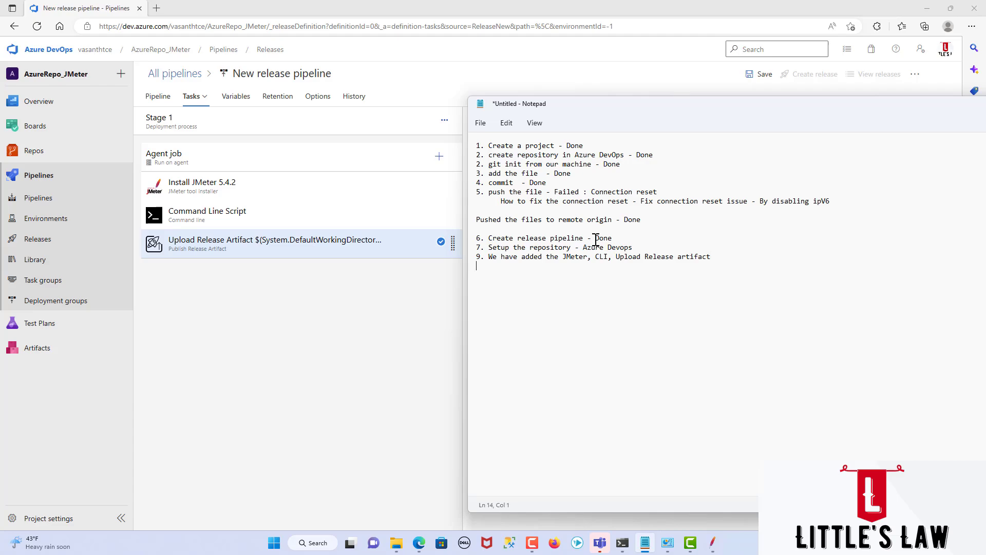
{"action": "key", "text": "Up"}
{"action": "key", "text": "Delete"}
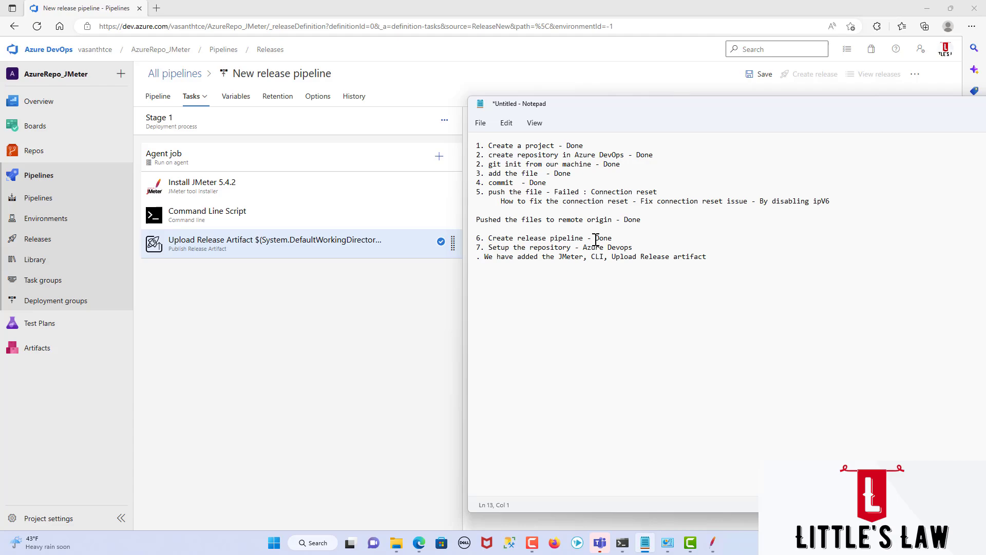
{"action": "type", "text": "8"}
{"action": "key", "text": "End"}
Add checklist items 9 to 11: "Save the changes", "create the release" and "Execute the test"
{"action": "type", "text": "9. Save the "}
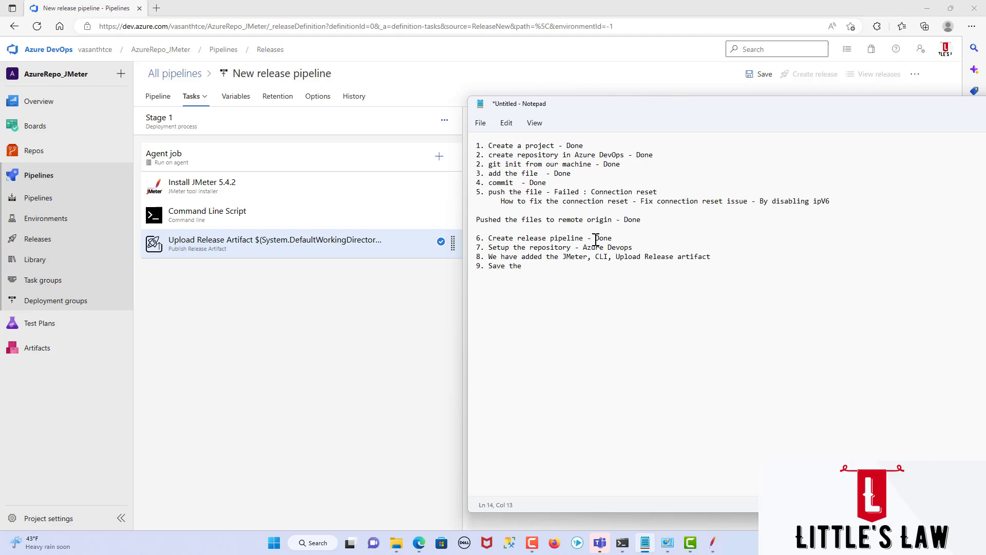
{"action": "type", "text": "changes"}
{"action": "key", "text": "Return"}
{"action": "type", "text": "10. creat"}
{"action": "type", "text": "e the release"}
{"action": "key", "text": "Return"}
{"action": "type", "text": "11 Execute th"}
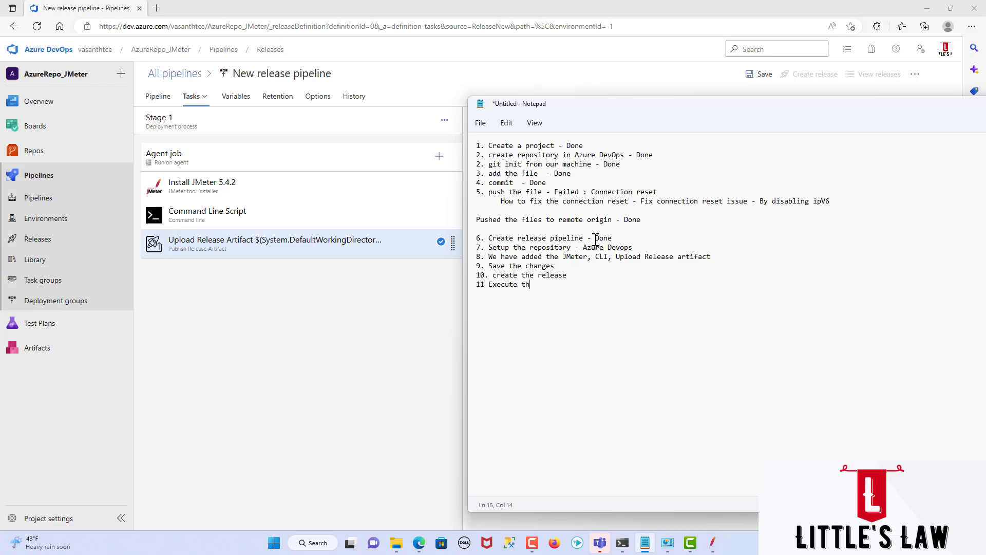
{"action": "type", "text": "e test"}
Return to Azure DevOps and save the release pipeline in the root folder with the comment "Saving the changes for release pipeline"
{"action": "left_click", "coordinate": [307, 324]}
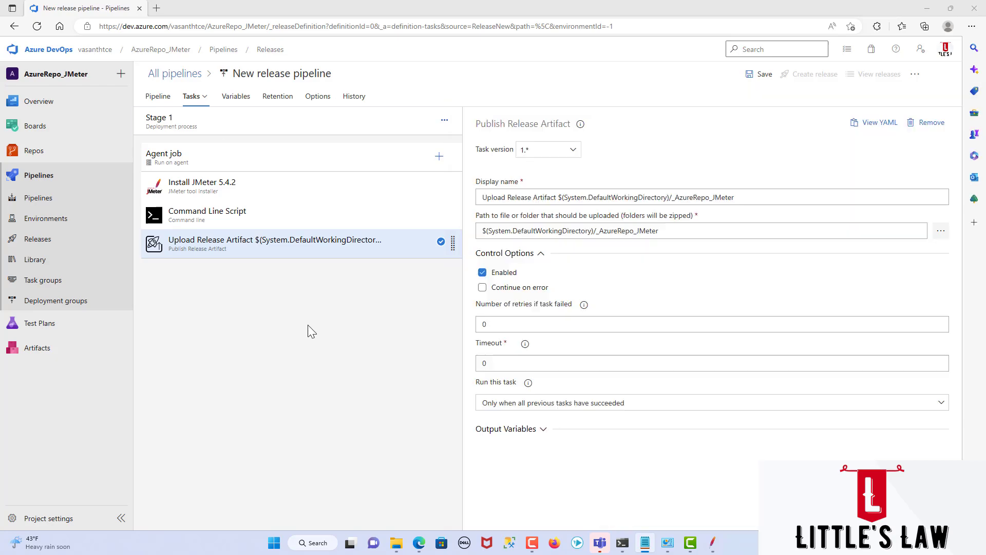
{"action": "left_click", "coordinate": [758, 74]}
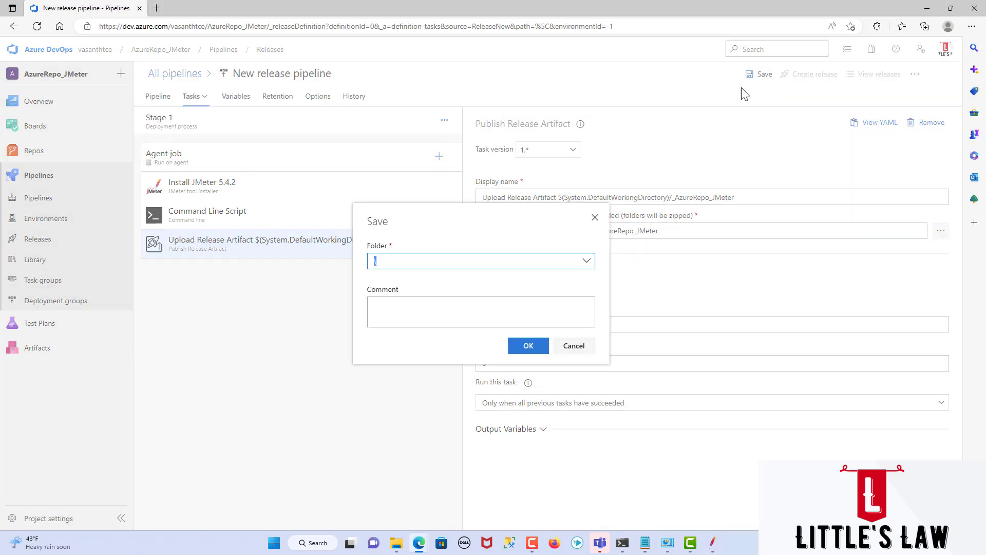
{"action": "left_click", "coordinate": [465, 324]}
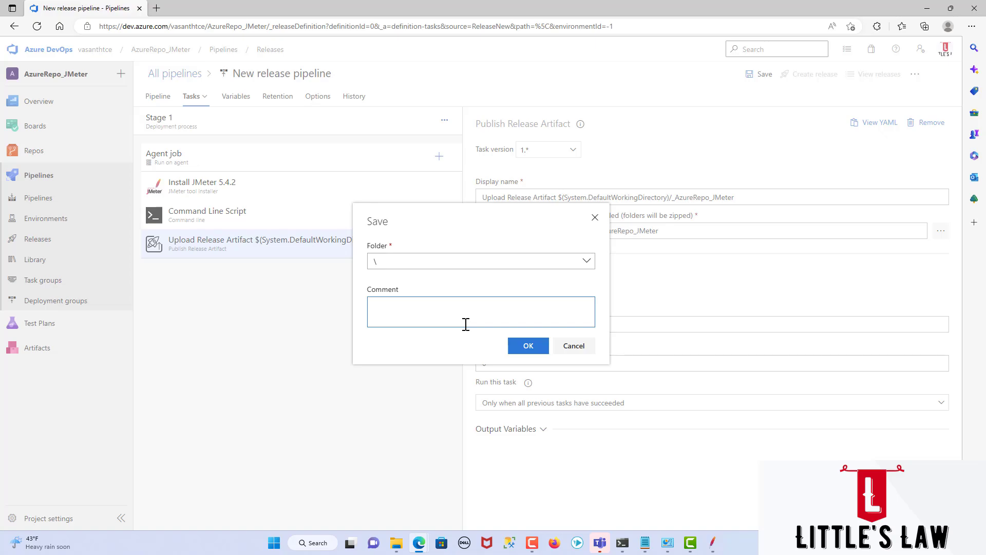
{"action": "type", "text": "Save"}
{"action": "type", "text": "ng the changes"}
{"action": "type", "text": " for "}
{"action": "type", "text": "release pipelinhe"}
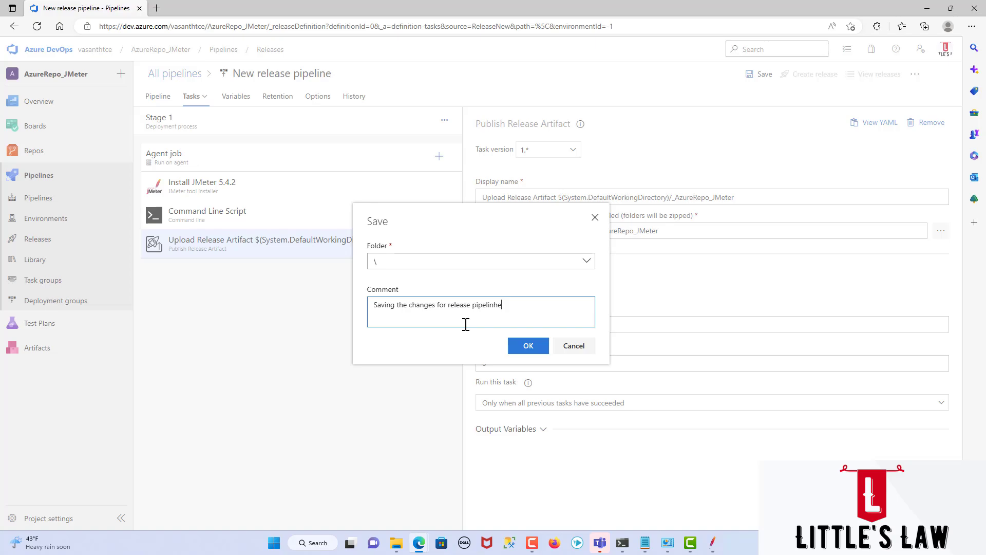
{"action": "key", "text": "BackSpace"}
{"action": "left_click", "coordinate": [527, 346]}
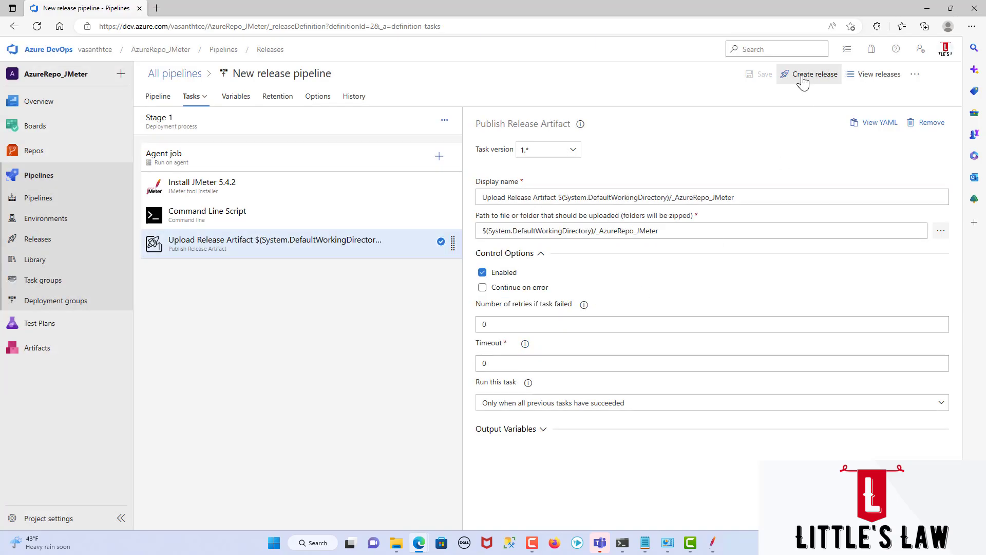
Create a release with Stage 1 triggered manually and the description "JMeter test using Azure Repository + JMeter + Azure pipeline"
{"action": "left_click", "coordinate": [803, 77]}
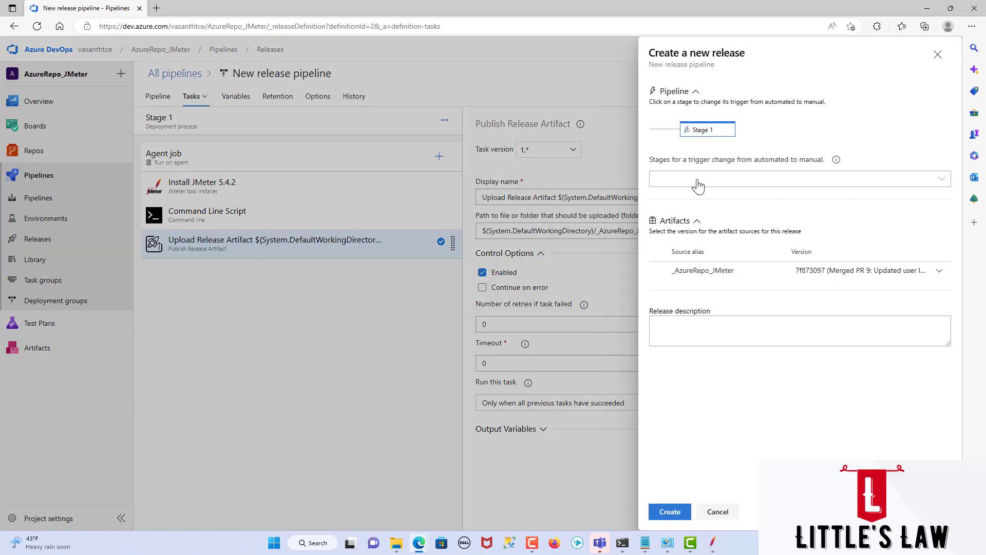
{"action": "left_click", "coordinate": [698, 180]}
{"action": "left_click", "coordinate": [659, 200]}
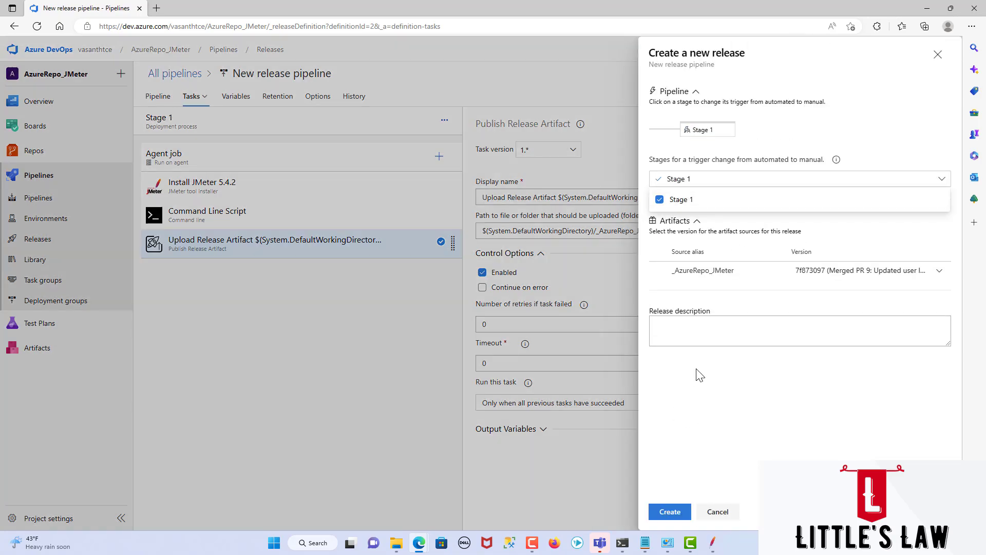
{"action": "left_click", "coordinate": [681, 335]}
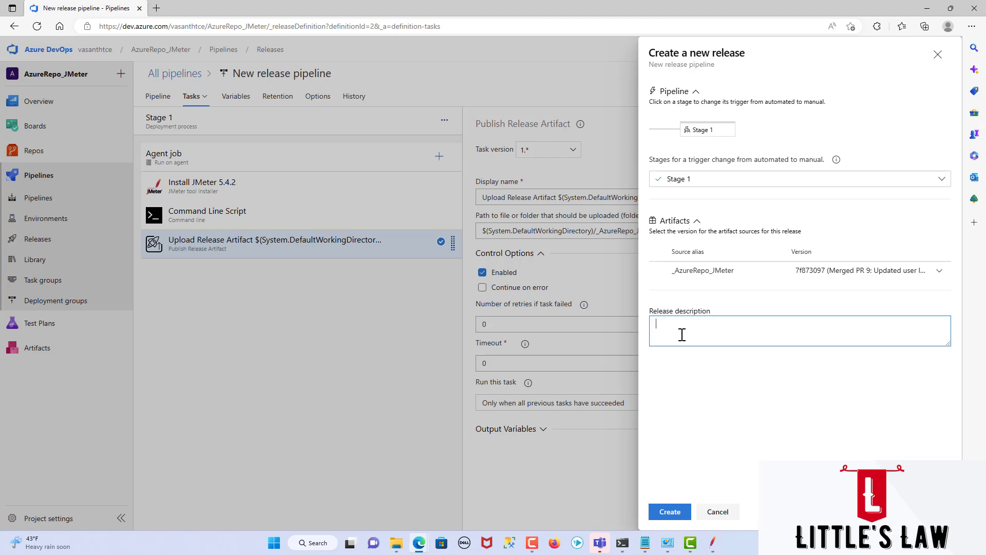
{"action": "type", "text": "JMeter test uising Azure Repository + JMeter + Azure pi"}
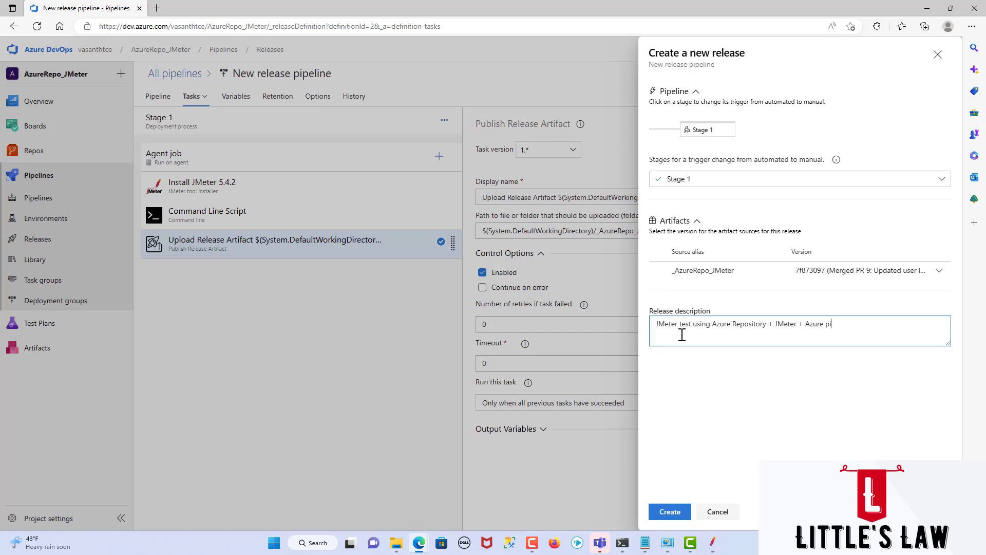
{"action": "type", "text": "plline"}
{"action": "left_click", "coordinate": [669, 511]}
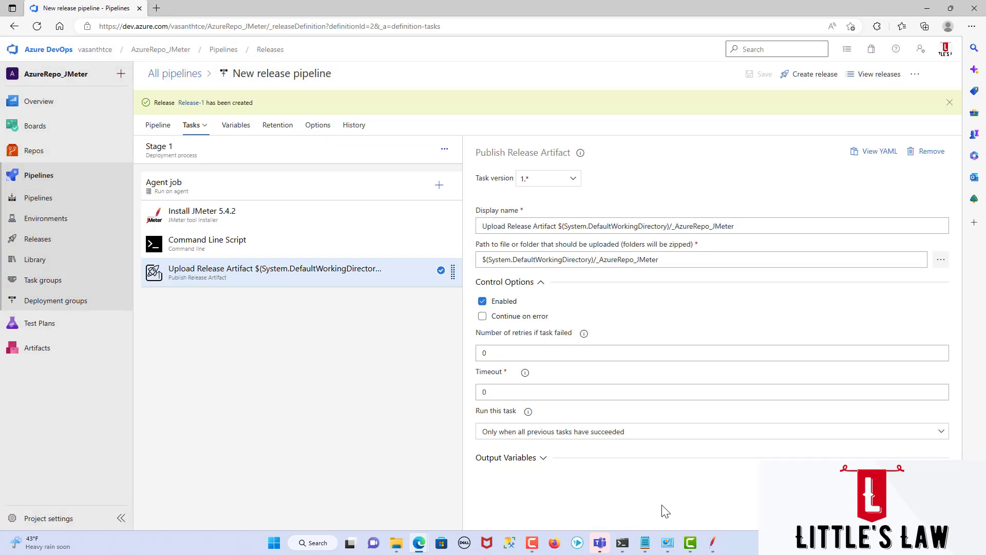
Mark the checklist items for saving the changes and creating the release as "done" in Notepad
{"action": "left_click", "coordinate": [645, 543]}
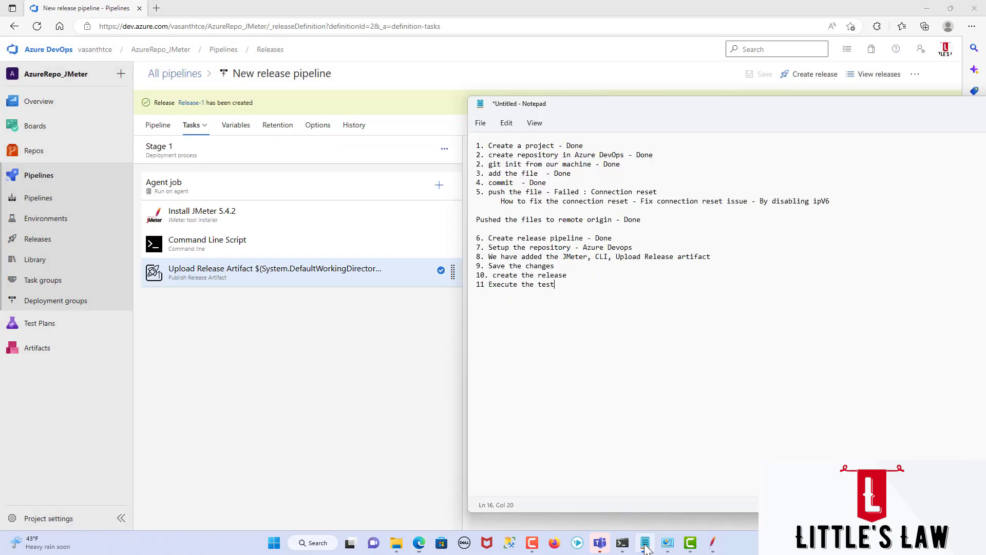
{"action": "type", "text": "- done"}
{"action": "key", "text": "End"}
{"action": "type", "text": "- done doneone"}
Open Release-1 in Azure DevOps and deploy Stage 1 with the comment "Execute the release pipeline - Run # 1"
{"action": "left_click", "coordinate": [191, 104]}
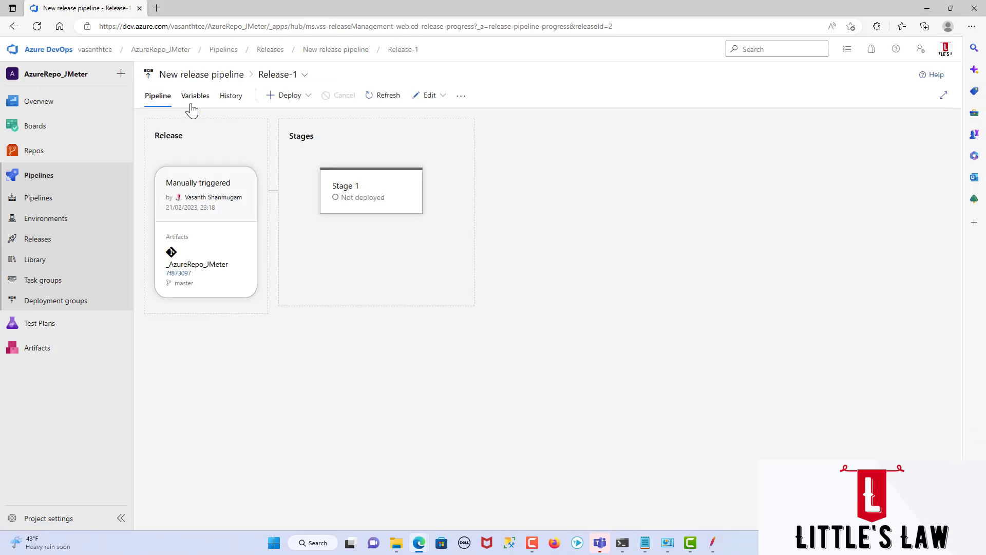
{"action": "mouse_move", "coordinate": [352, 192]}
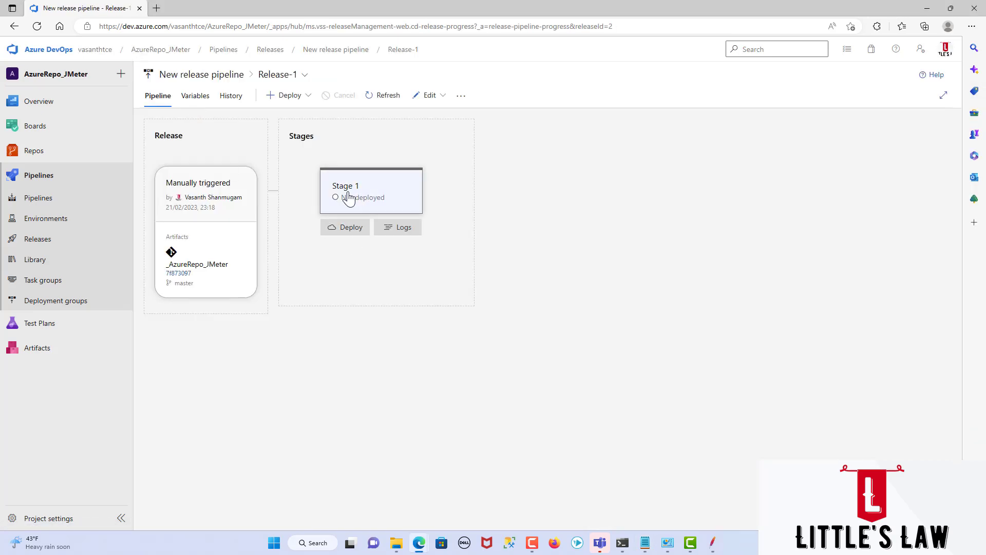
{"action": "left_click", "coordinate": [354, 228]}
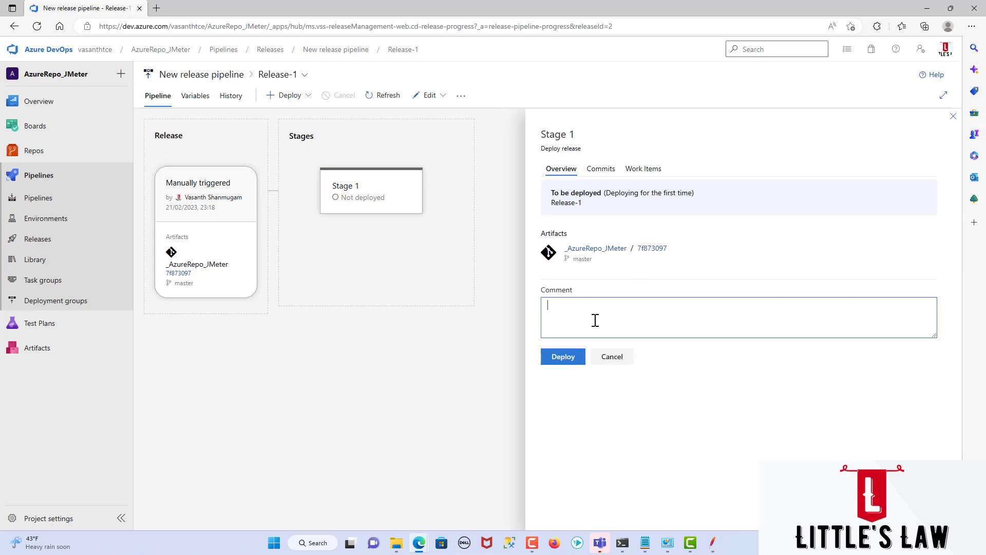
{"action": "type", "text": "Execute the release piepeline - Ruj"}
{"action": "type", "text": " # 1"}
{"action": "left_click", "coordinate": [561, 355]}
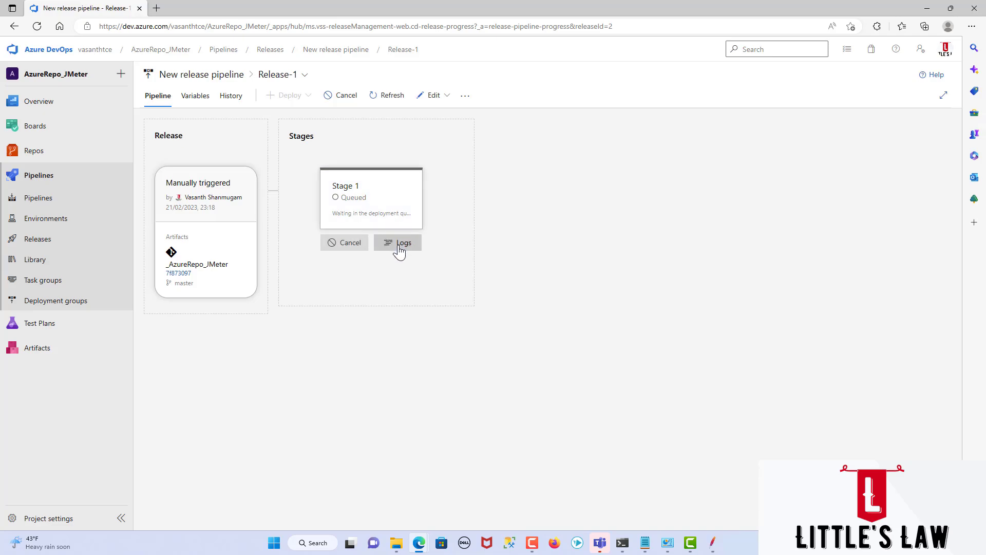
Open the Stage 1 deployment logs, refresh them and inspect the Agent job
{"action": "left_click", "coordinate": [398, 250]}
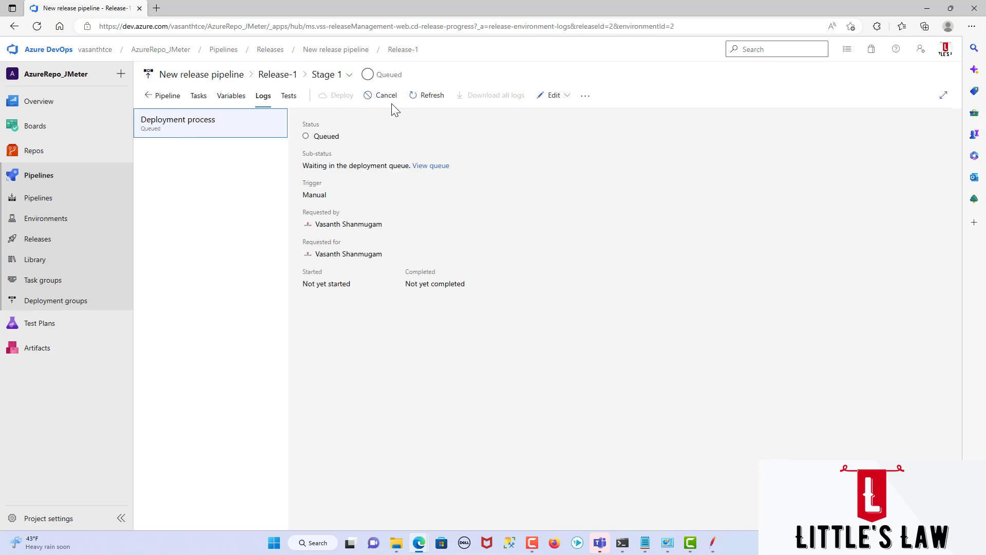
{"action": "left_click", "coordinate": [424, 96]}
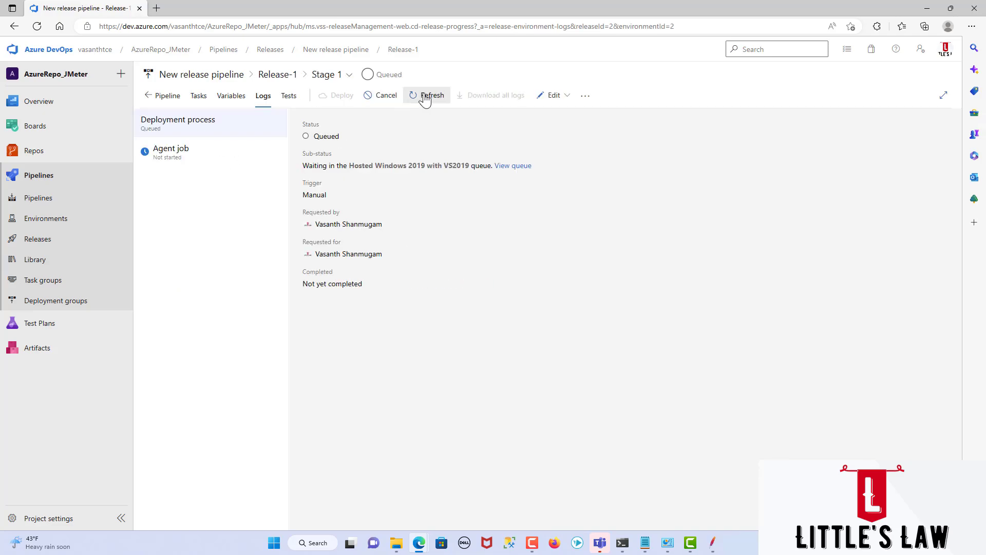
{"action": "left_click", "coordinate": [200, 161]}
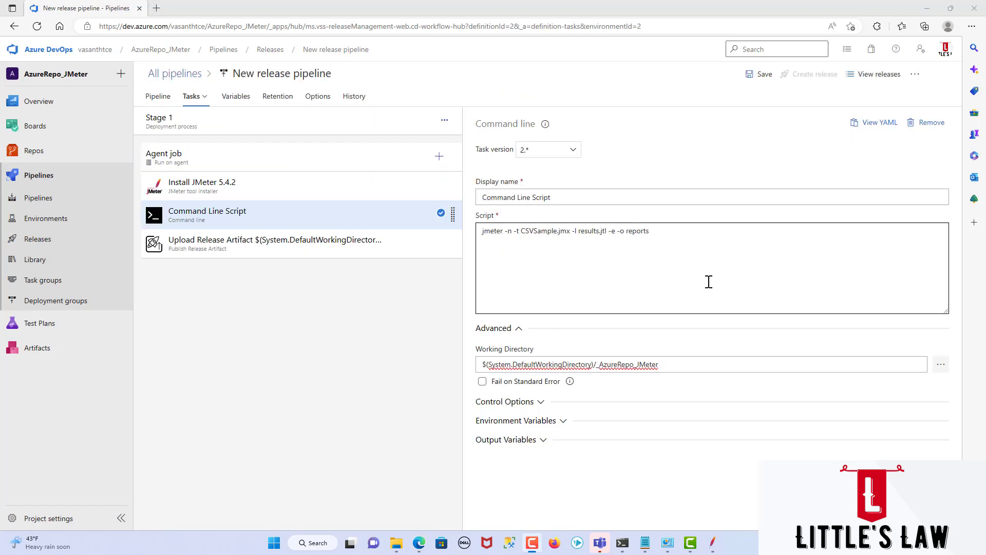
Save the pipeline with the Command line task's working directory set to $(System.DefaultWorkingDirectory)/_AzureRepo_JMeter
{"action": "left_click", "coordinate": [658, 365]}
{"action": "left_click", "coordinate": [667, 364]}
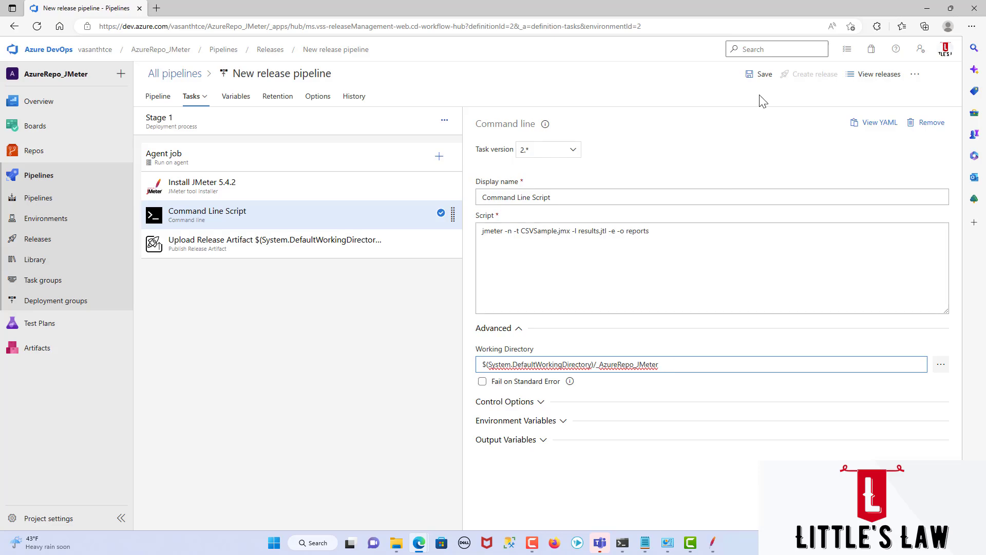
{"action": "left_click", "coordinate": [759, 73]}
{"action": "left_click", "coordinate": [530, 327]}
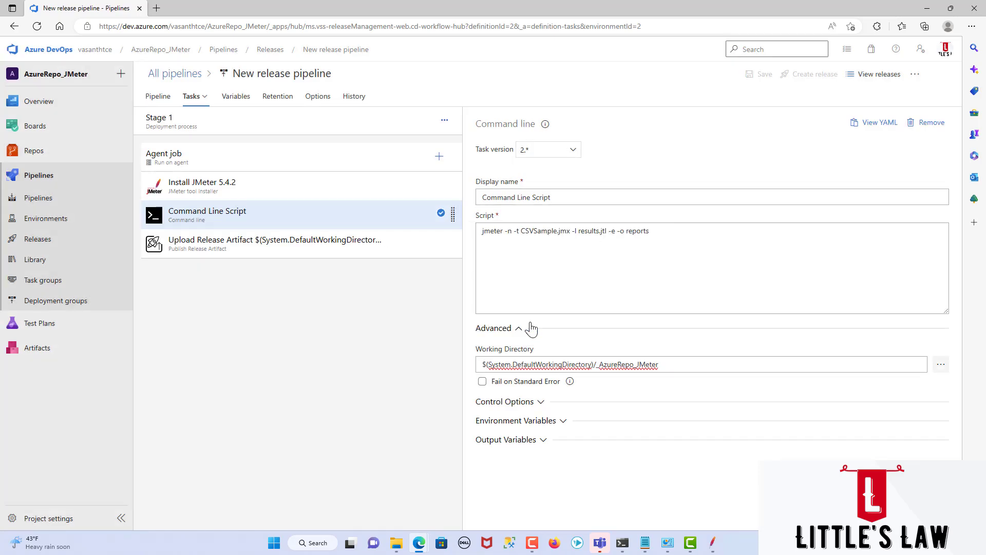
Create another release from the corrected pipeline with Stage 1 switched to a manual trigger
{"action": "left_click", "coordinate": [805, 75]}
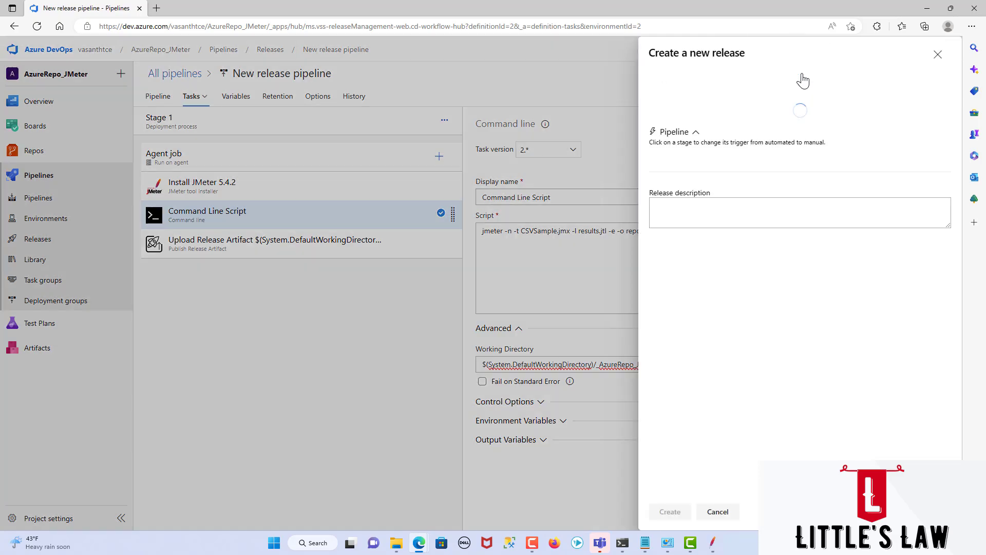
{"action": "left_click", "coordinate": [673, 178]}
{"action": "left_click", "coordinate": [673, 201]}
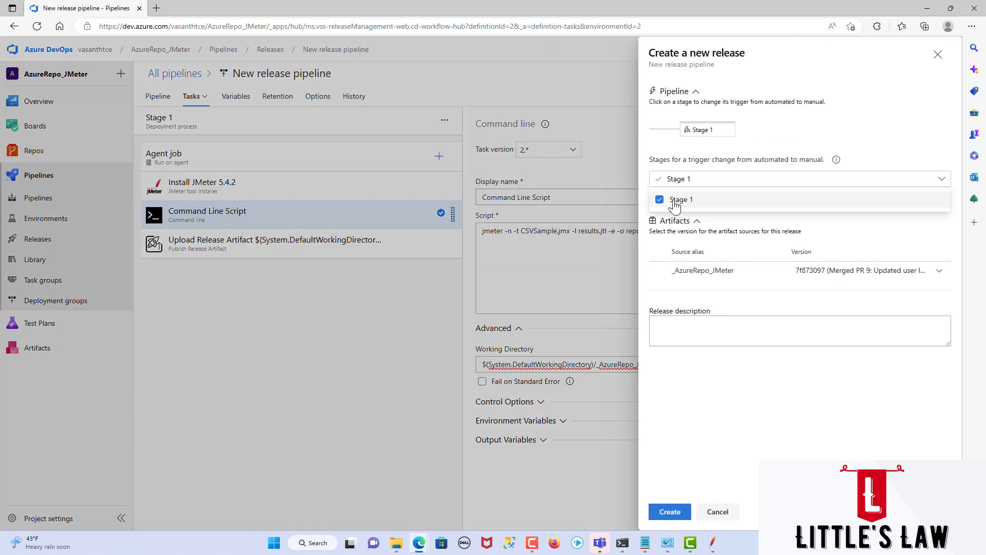
{"action": "left_click", "coordinate": [670, 510]}
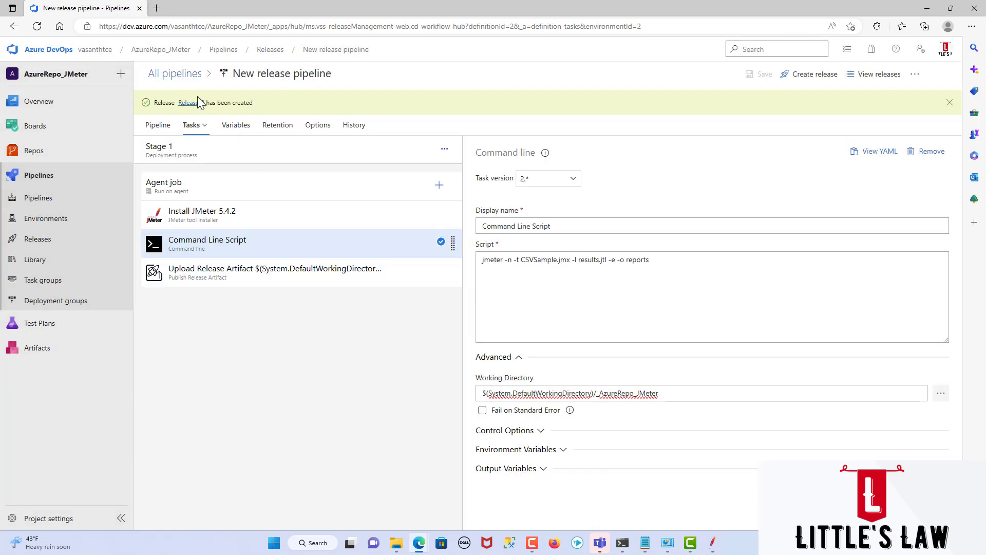
Open the newly created release, deploy Stage 1 without a comment and open its deployment logs
{"action": "left_click", "coordinate": [197, 102]}
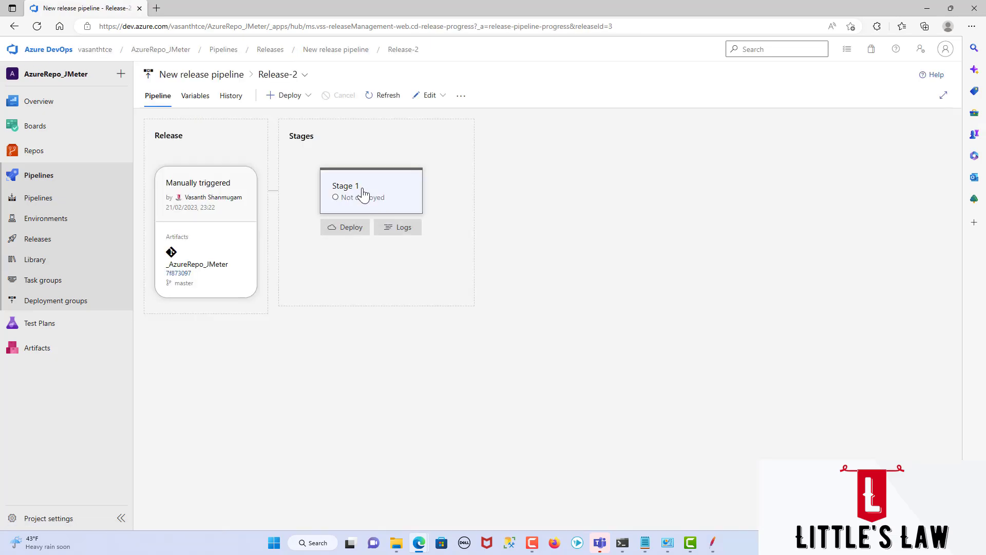
{"action": "left_click", "coordinate": [354, 231]}
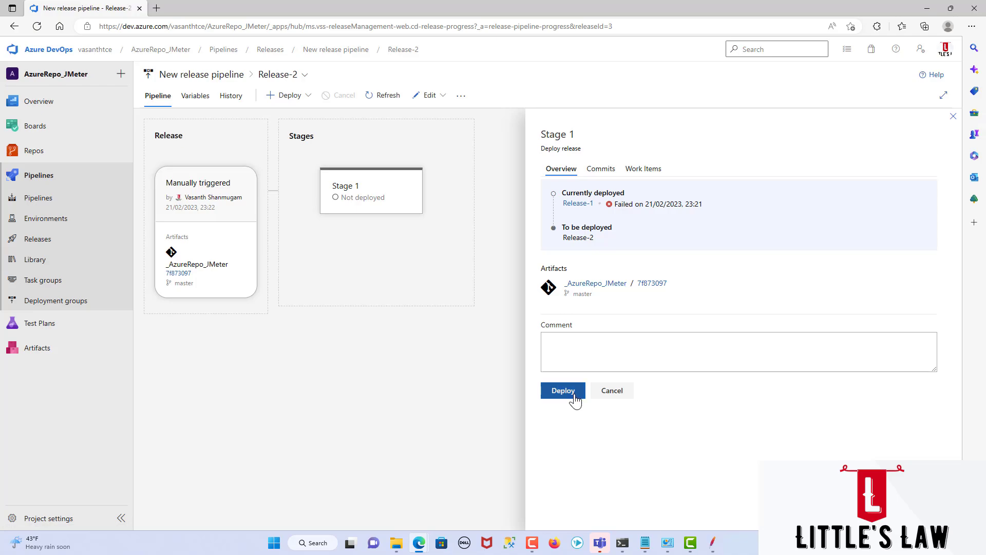
{"action": "left_click", "coordinate": [563, 391]}
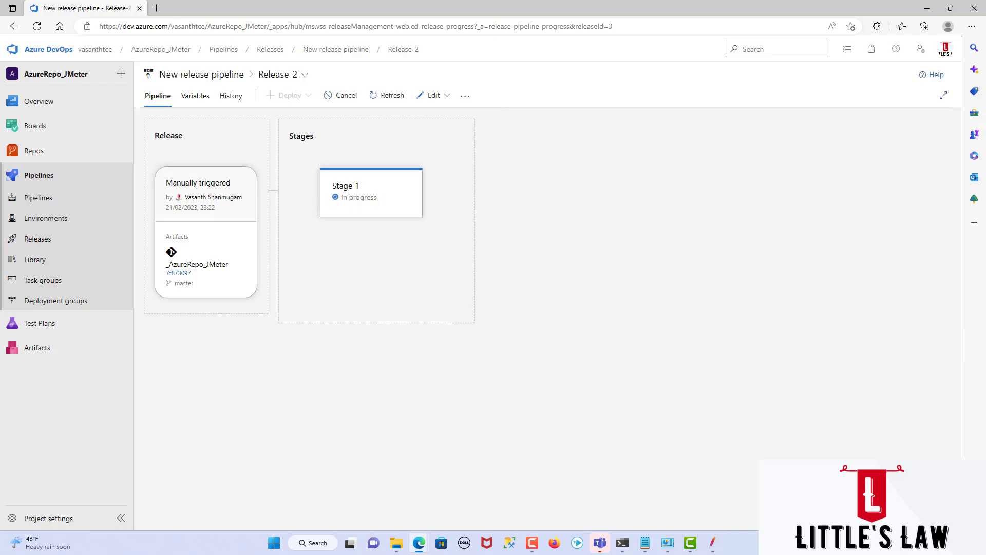
{"action": "left_click", "coordinate": [401, 237]}
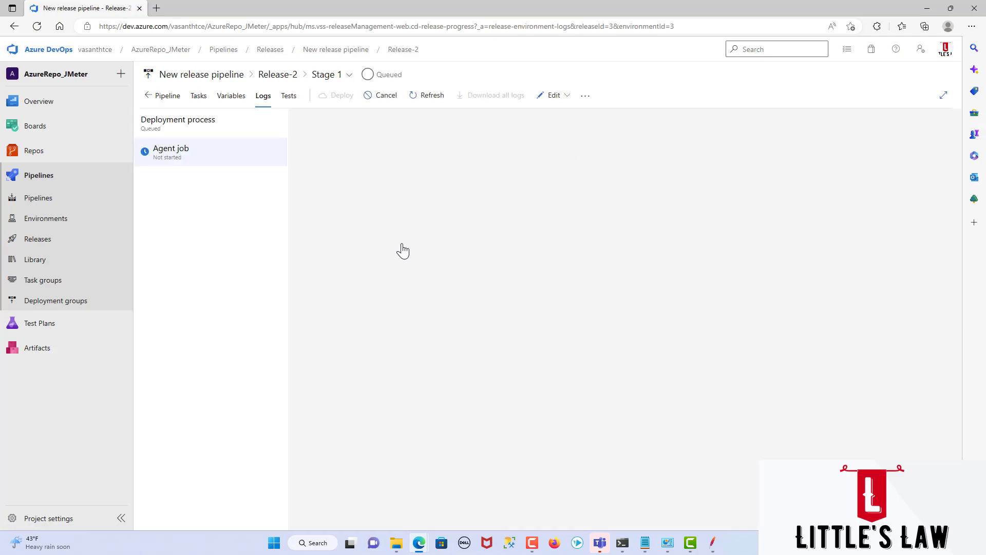
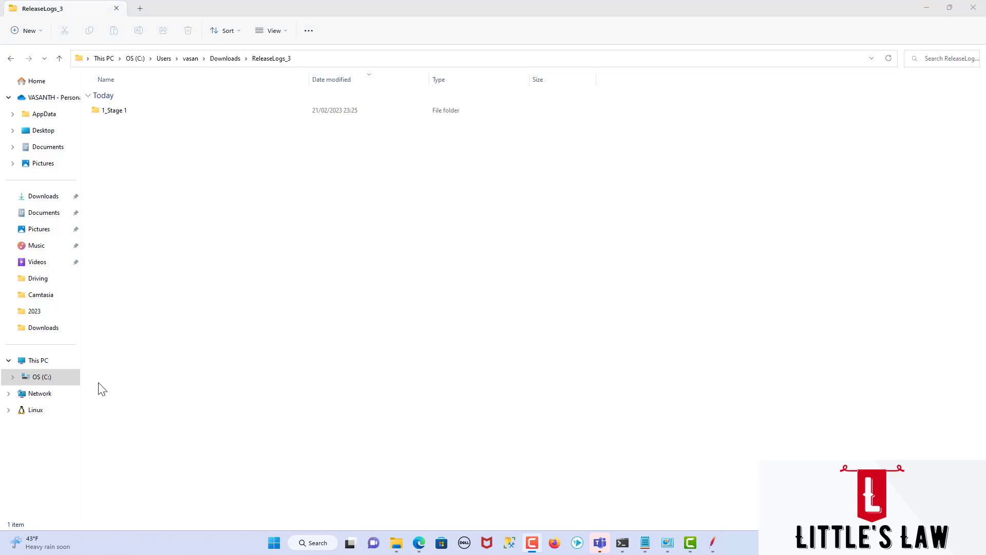
Extract 5__AzureRepo_JMeter.zip in the Agent job folder of the ReleaseLogs_3 Stage 1 Attempt1 logs
{"action": "double_click", "coordinate": [132, 112]}
{"action": "double_click", "coordinate": [133, 112]}
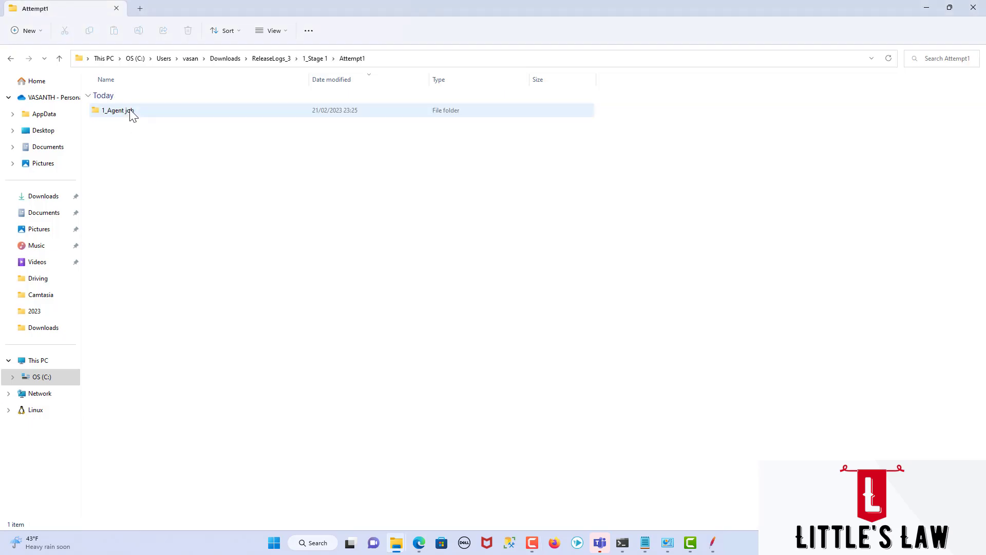
{"action": "double_click", "coordinate": [132, 112]}
{"action": "double_click", "coordinate": [133, 112]}
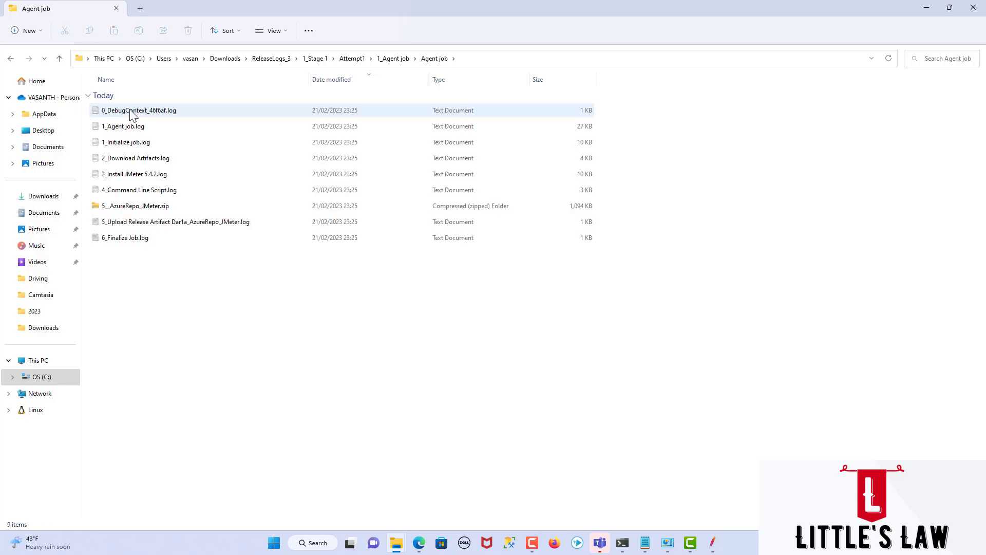
{"action": "right_click", "coordinate": [159, 207]}
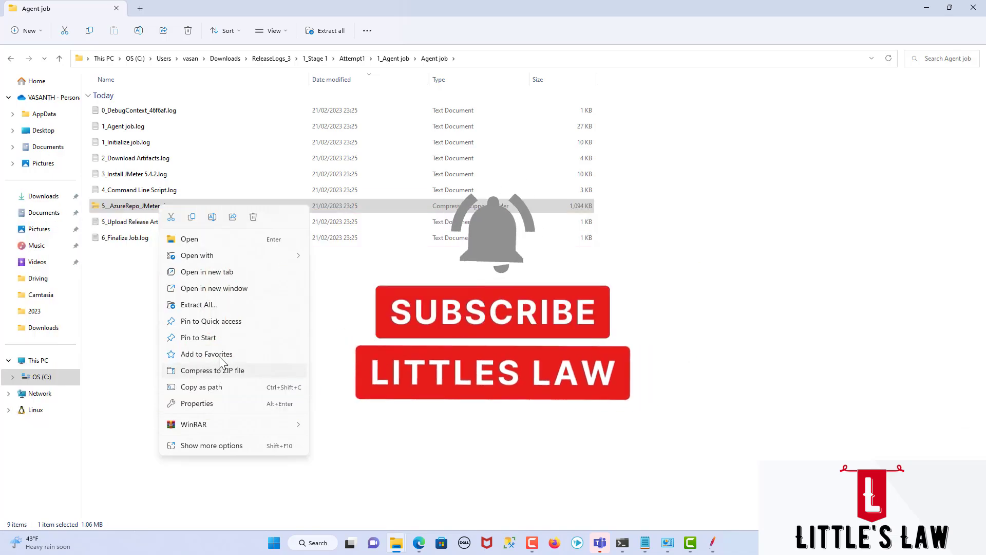
{"action": "mouse_move", "coordinate": [246, 424]}
{"action": "left_click", "coordinate": [364, 443]}
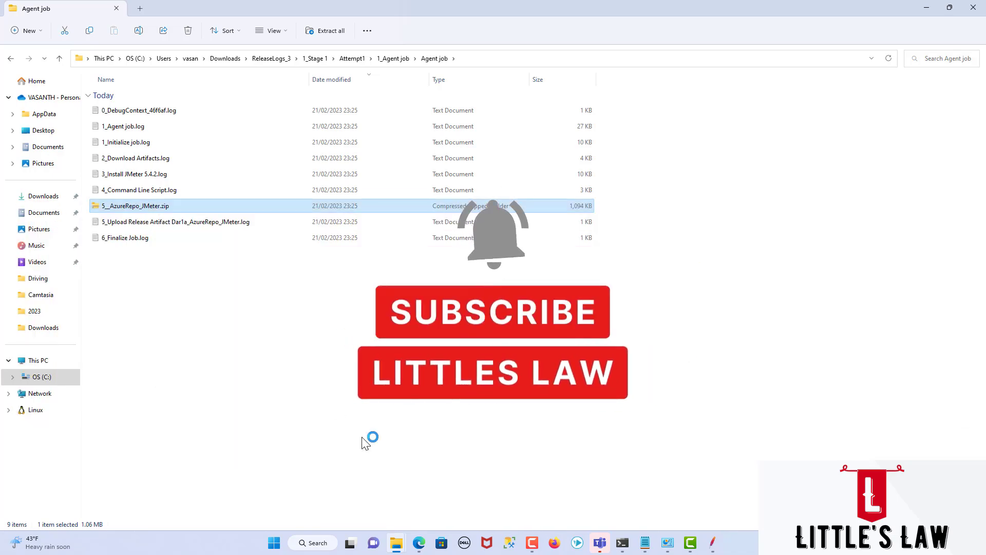
{"action": "key", "text": "Return"}
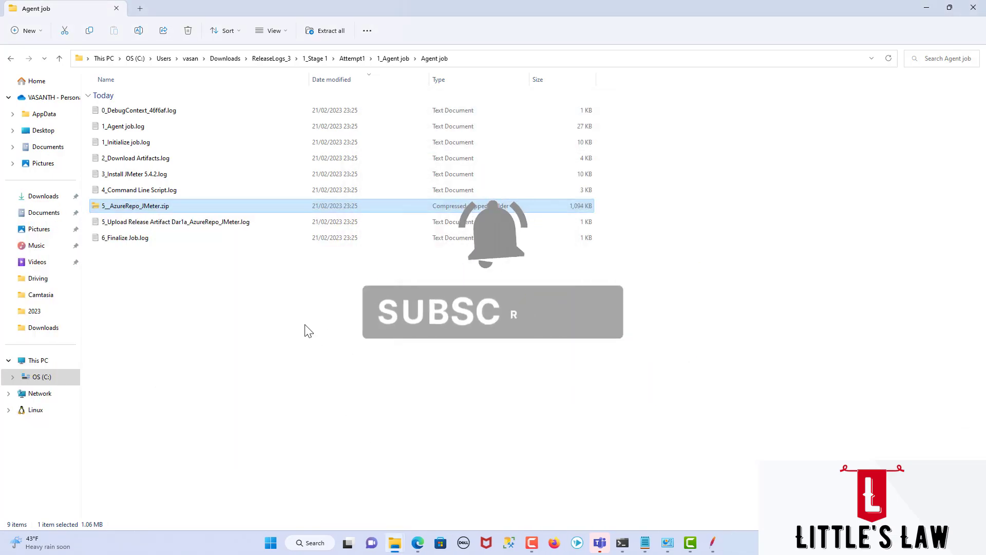
Open index.html from the reports folder inside the extracted 5__AzureRepo_JMeter folder
{"action": "double_click", "coordinate": [156, 254]}
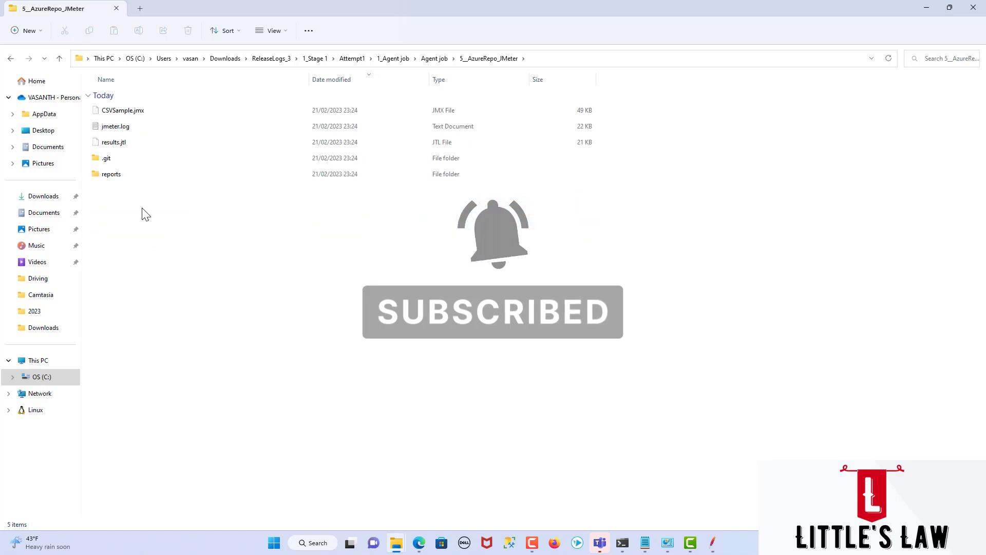
{"action": "double_click", "coordinate": [123, 175]}
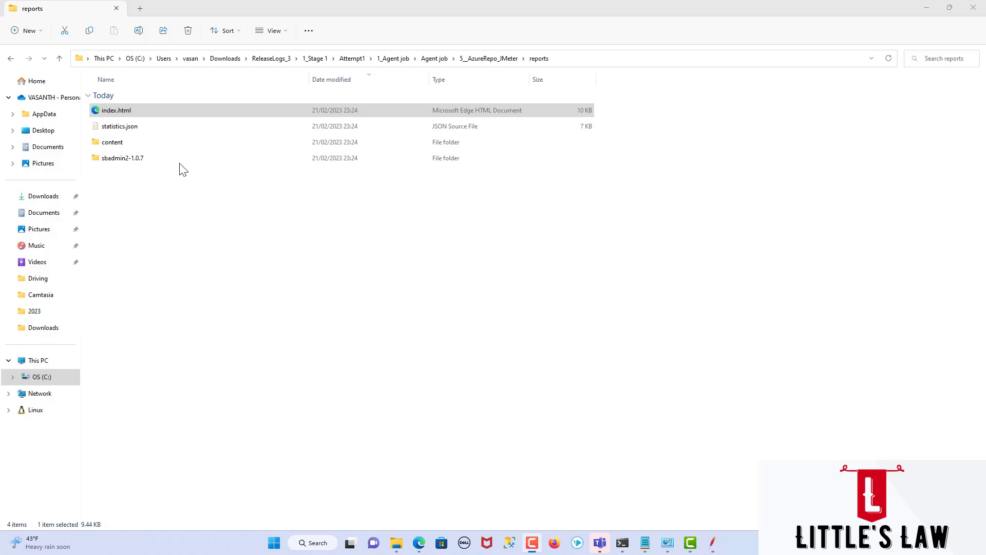
{"action": "left_click", "coordinate": [135, 113]}
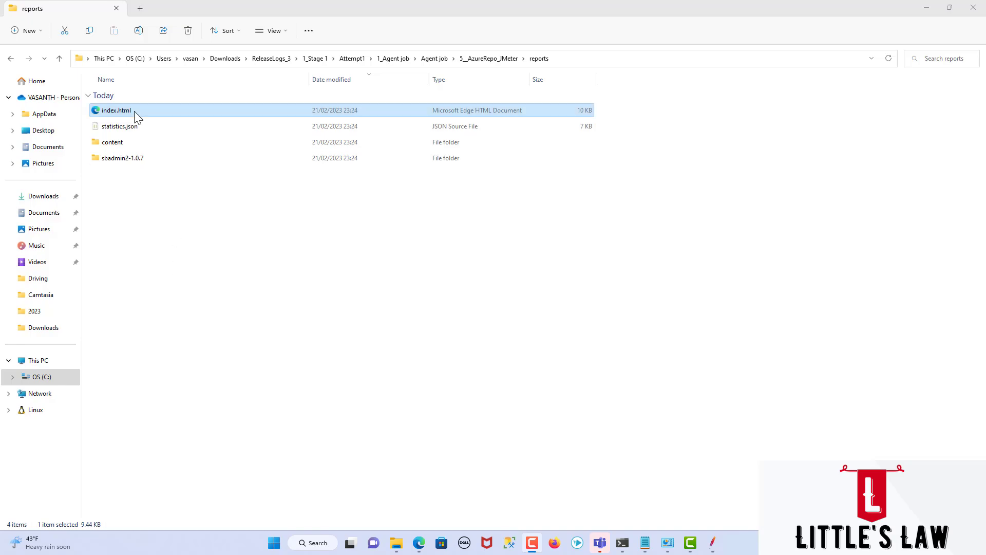
{"action": "double_click", "coordinate": [134, 111]}
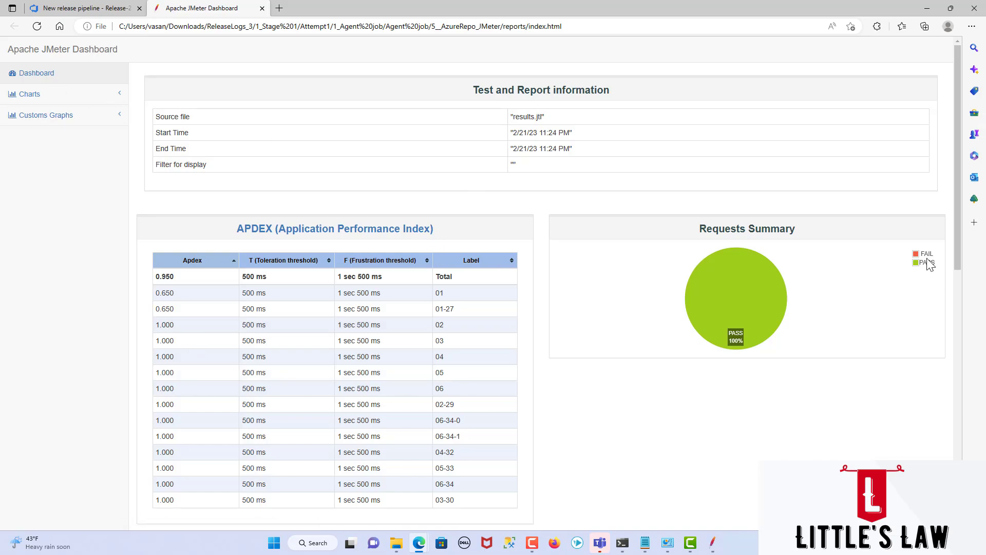
Examine the Over Time charts, including Response Times Over Time, and the Throughput charts of the JMeter dashboard
{"action": "left_click", "coordinate": [58, 97]}
{"action": "left_click", "coordinate": [56, 114]}
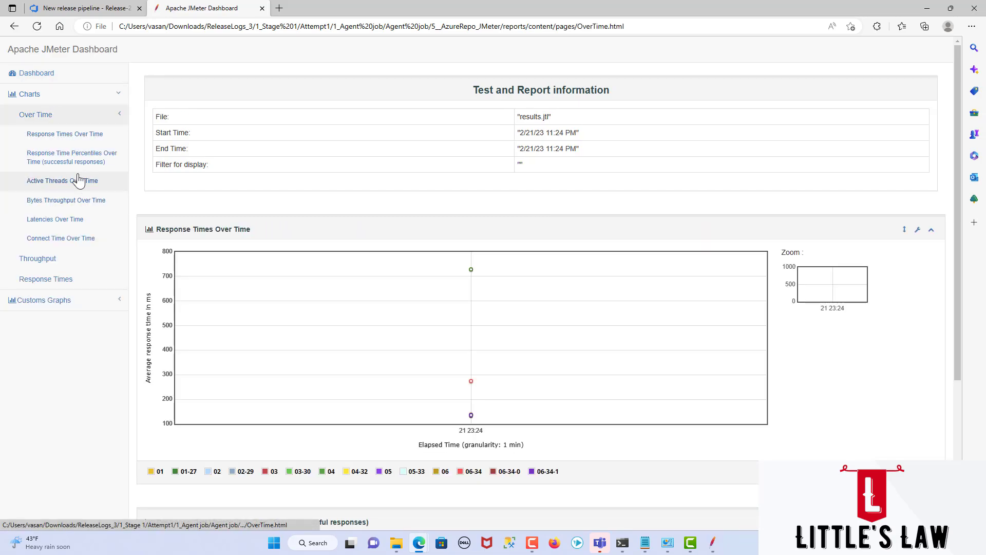
{"action": "left_click", "coordinate": [60, 136]}
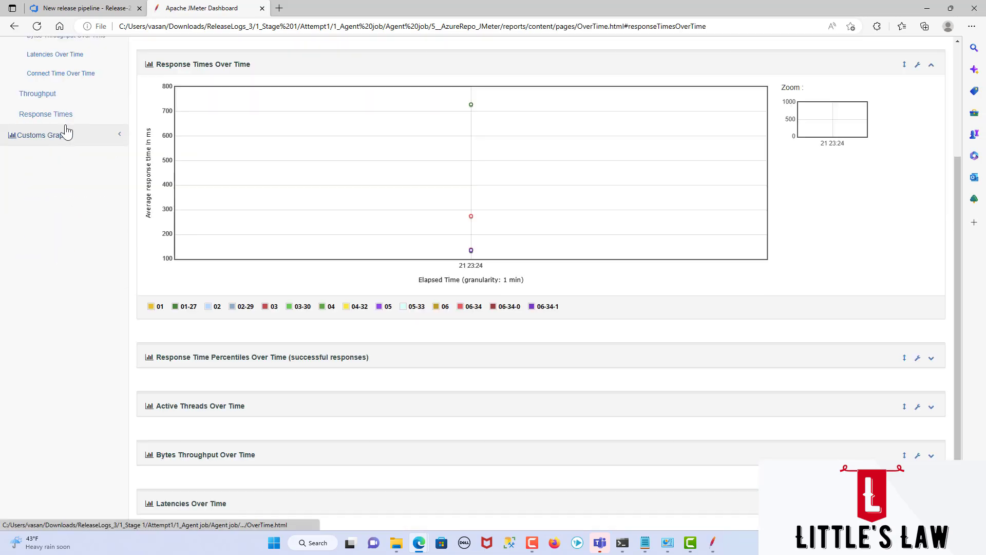
{"action": "scroll", "coordinate": [79, 118], "scroll_direction": "up", "scroll_amount": 1}
{"action": "left_click", "coordinate": [79, 117]}
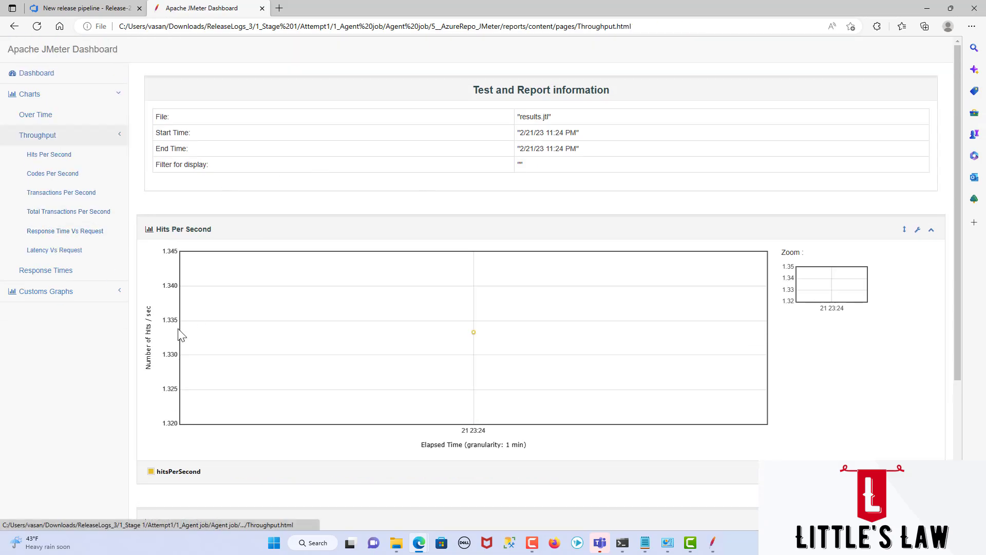
Examine the Response Time Percentiles, Response Time Overview, Time Vs Threads and Response Time Distribution charts, and open the custom Over Time graphs
{"action": "left_click", "coordinate": [91, 276]}
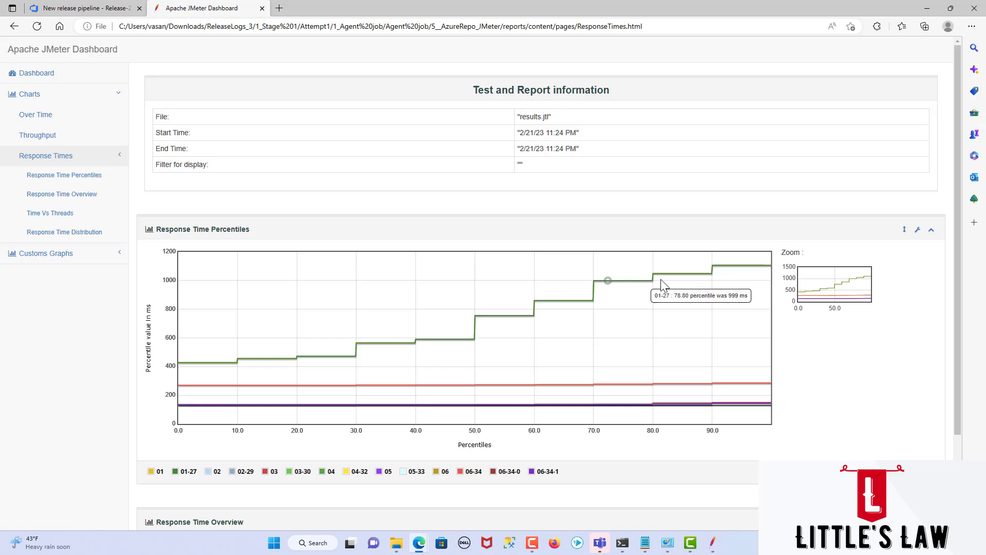
{"action": "scroll", "coordinate": [445, 448], "scroll_direction": "down", "scroll_amount": 2}
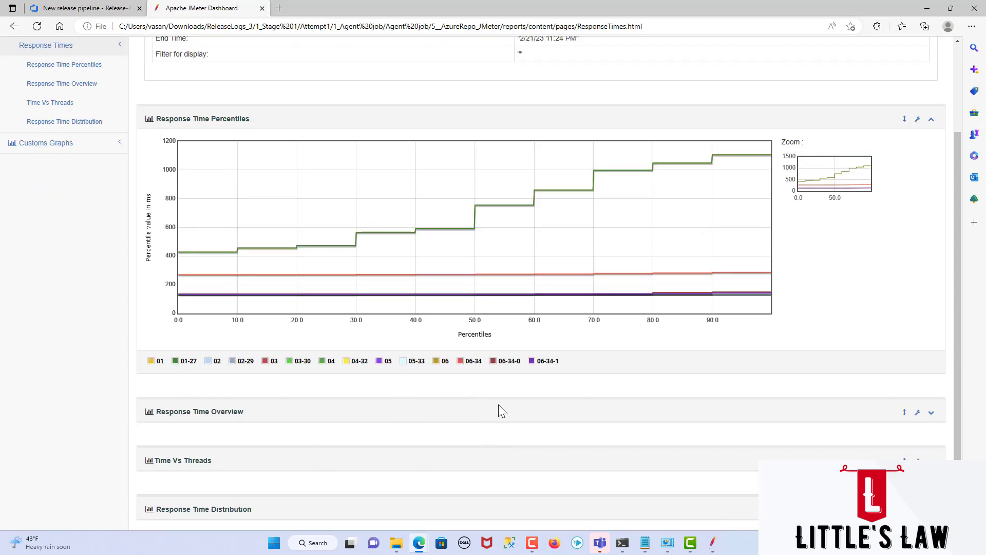
{"action": "left_click", "coordinate": [931, 412]}
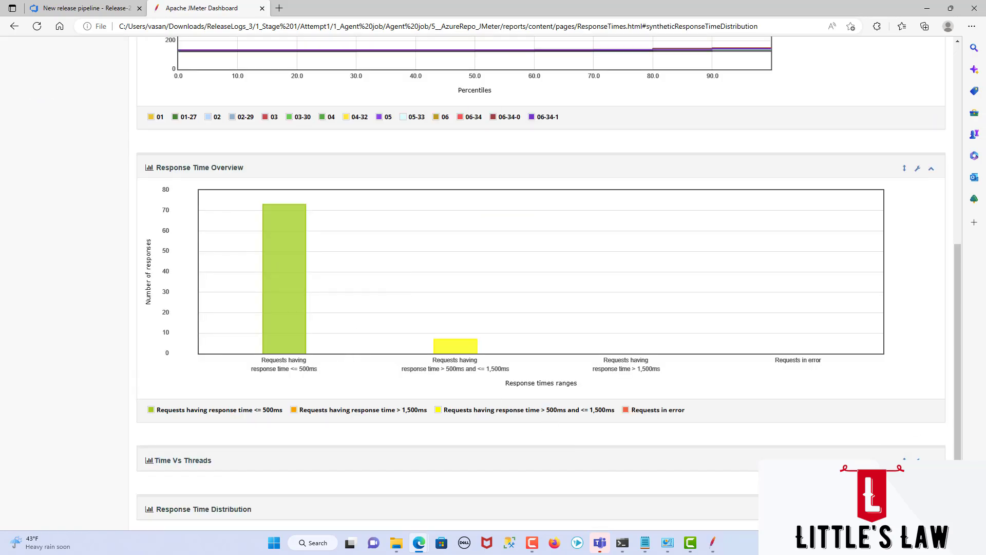
{"action": "left_click", "coordinate": [931, 461]}
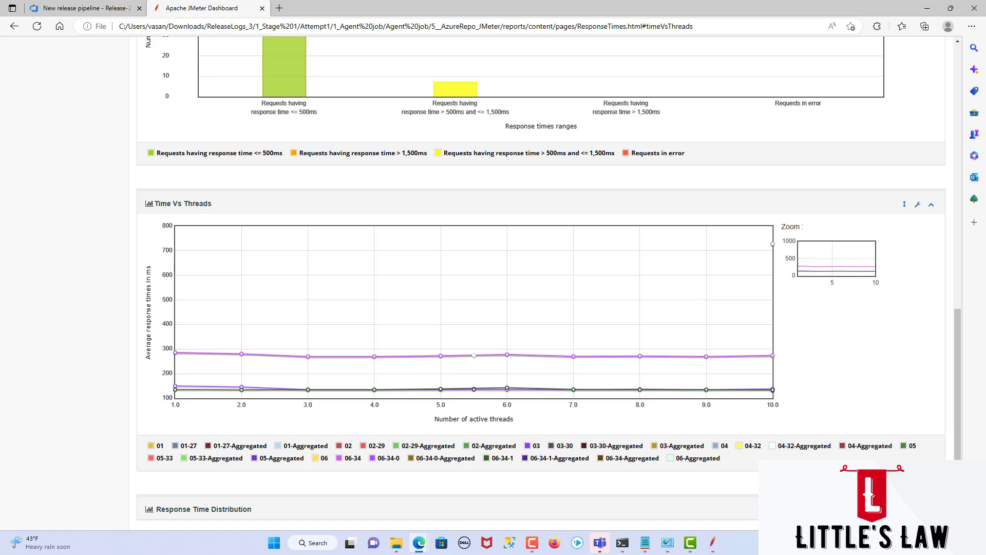
{"action": "left_click", "coordinate": [931, 510]}
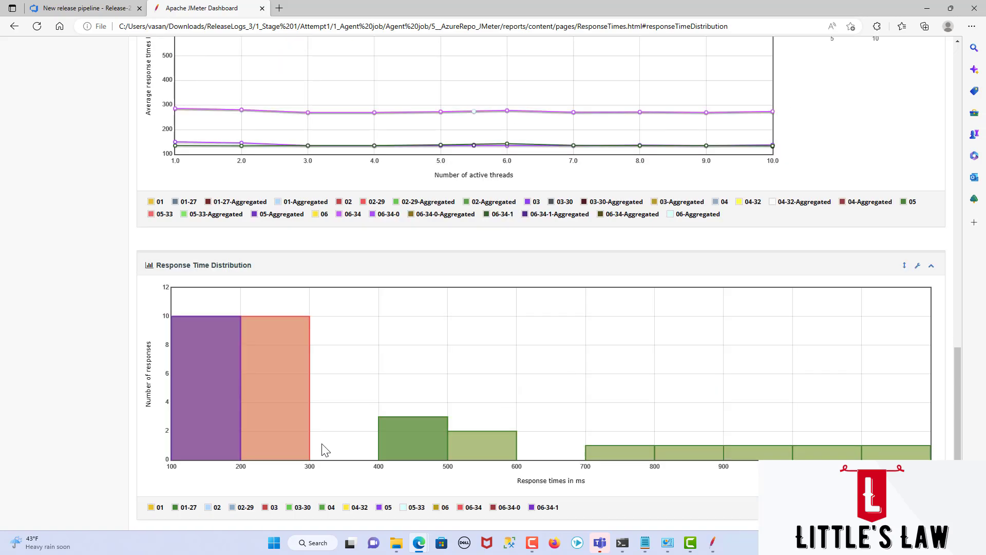
{"action": "scroll", "coordinate": [326, 441], "scroll_direction": "up", "scroll_amount": 10}
{"action": "scroll", "coordinate": [290, 404], "scroll_direction": "up", "scroll_amount": 8}
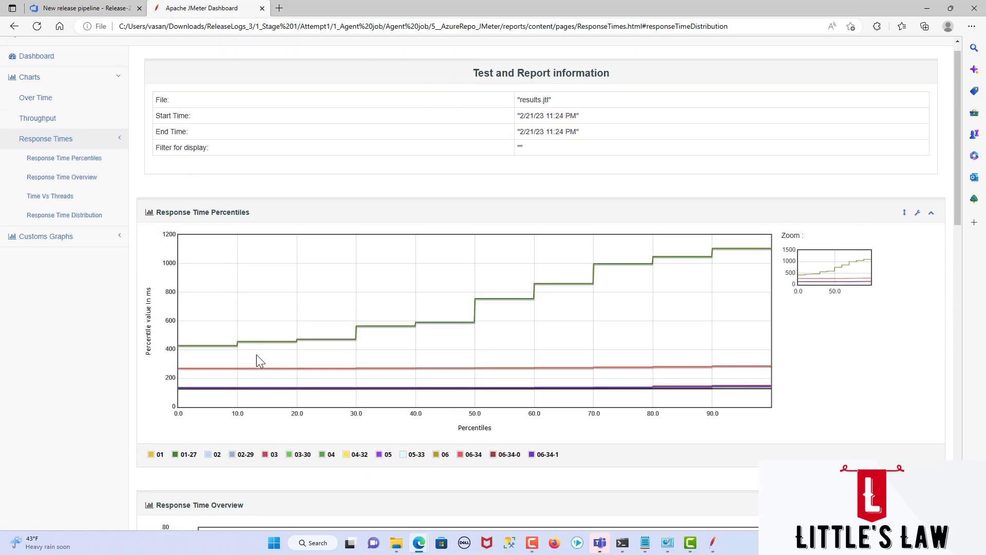
{"action": "left_click", "coordinate": [56, 256]}
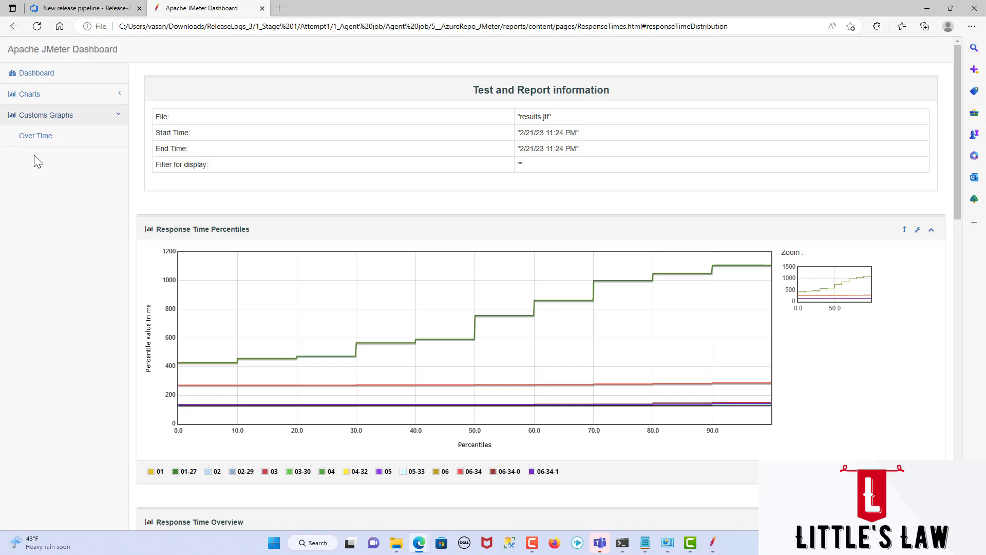
{"action": "left_click", "coordinate": [42, 144]}
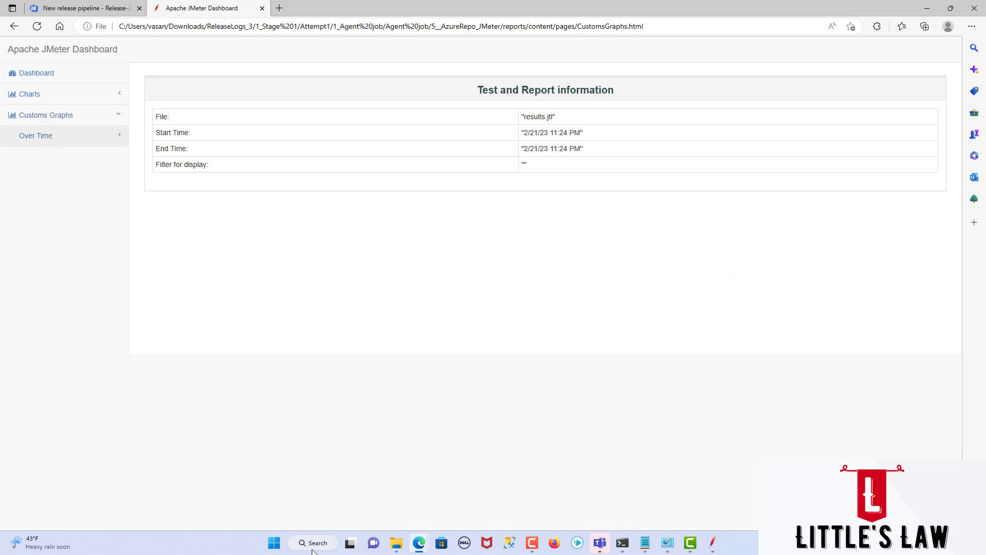
Switch to File Explorer, go back to the extracted 5__AzureRepo_JMeter folder containing results.jtl and copy its folder path
{"action": "mouse_move", "coordinate": [397, 542]}
{"action": "left_click", "coordinate": [490, 504]}
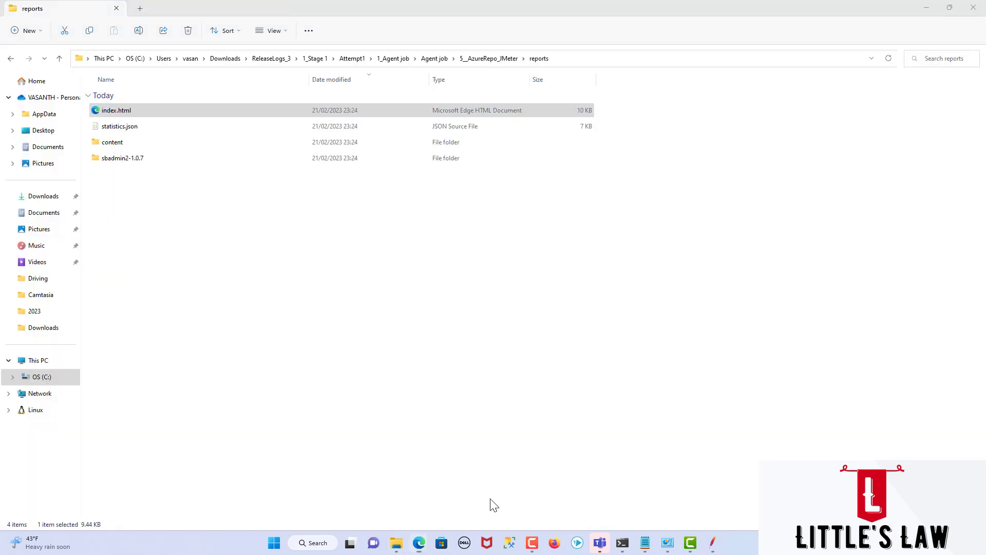
{"action": "left_click", "coordinate": [185, 254]}
{"action": "left_click", "coordinate": [472, 59]}
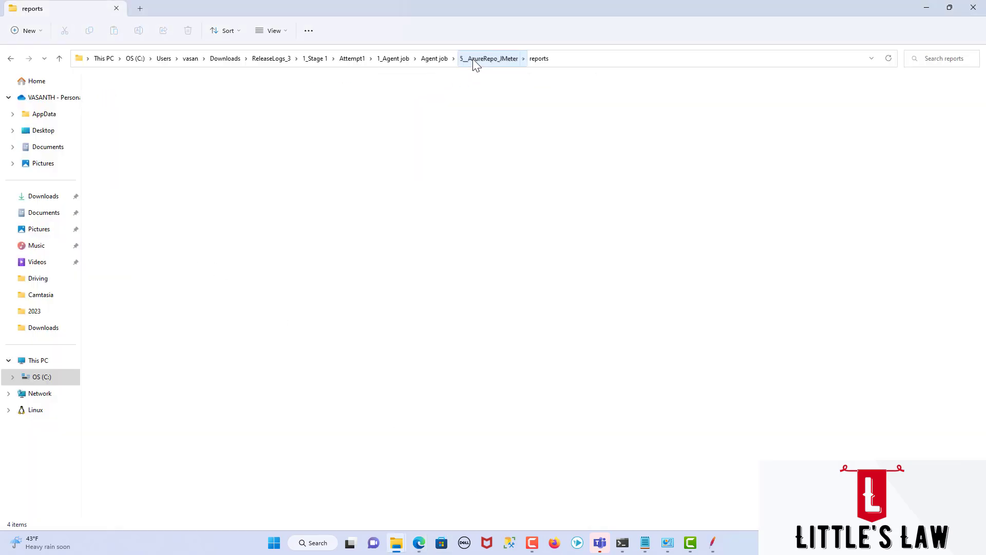
{"action": "left_click", "coordinate": [130, 144]}
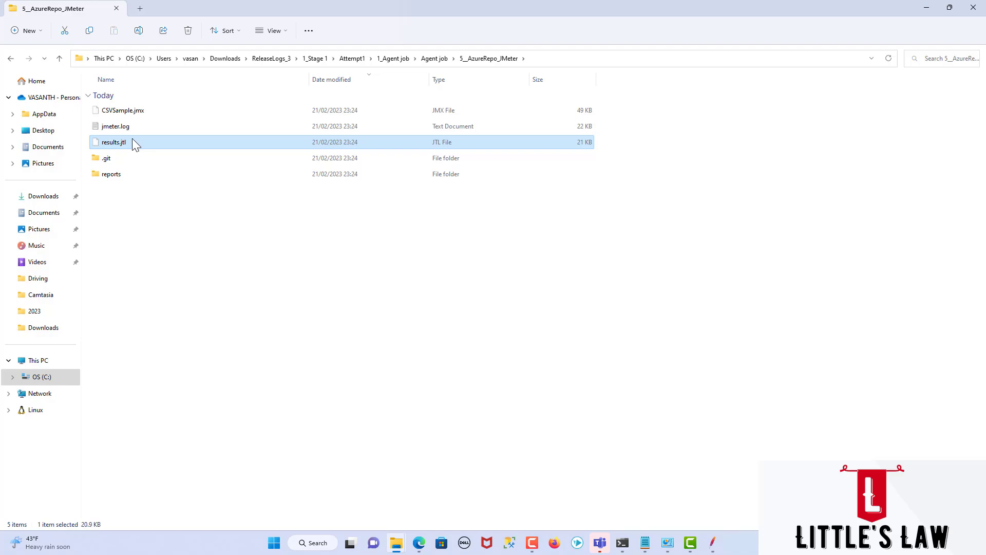
{"action": "mouse_move", "coordinate": [712, 543]}
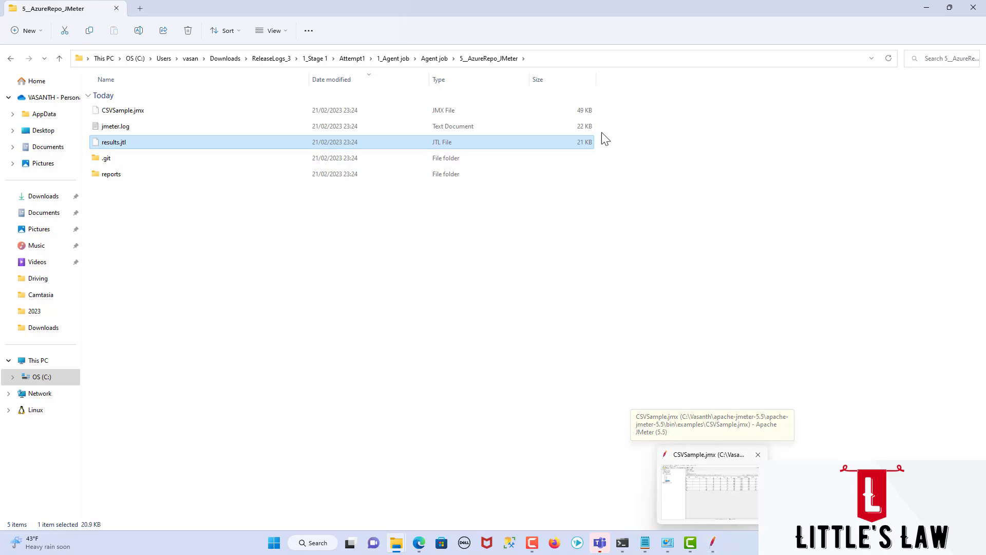
{"action": "left_click", "coordinate": [533, 59]}
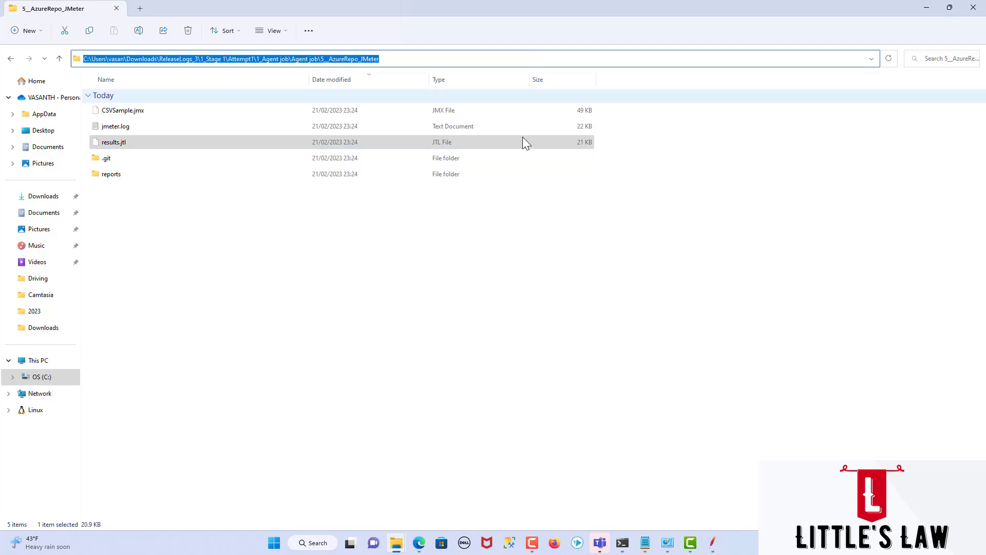
Switch to Apache JMeter and load results.jtl from the copied ReleaseLogs_3 folder path into the Summary Report
{"action": "left_click", "coordinate": [712, 543]}
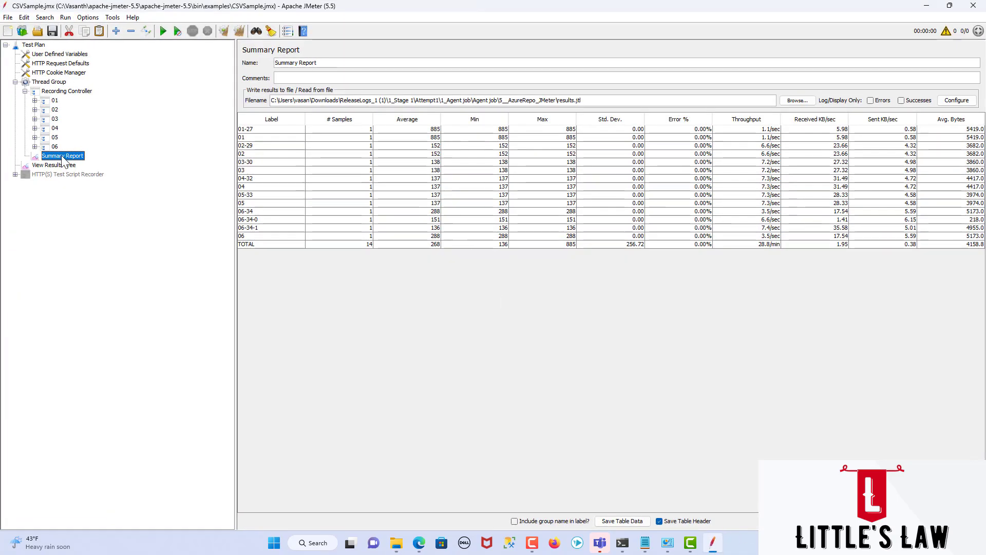
{"action": "left_click", "coordinate": [802, 102]}
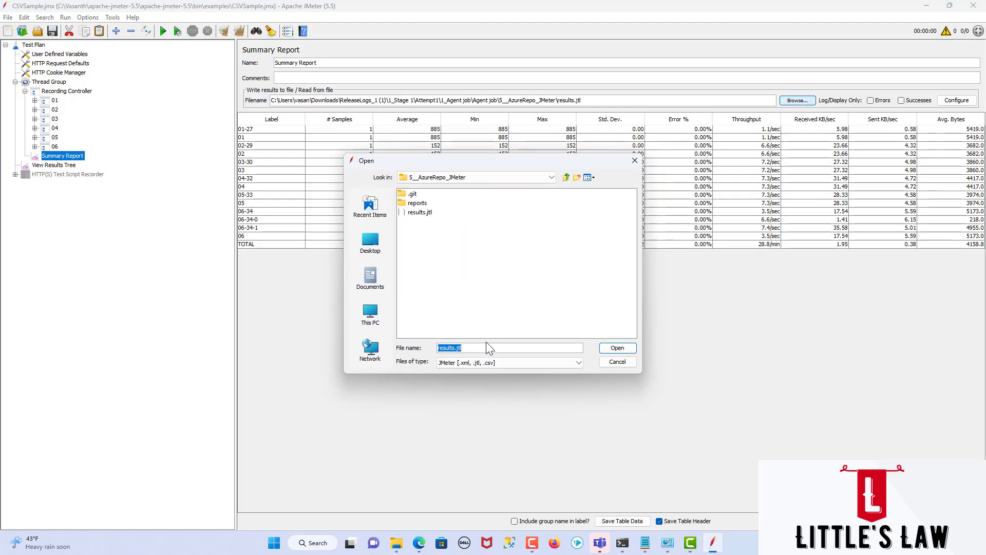
{"action": "key", "text": "ctrl+v"}
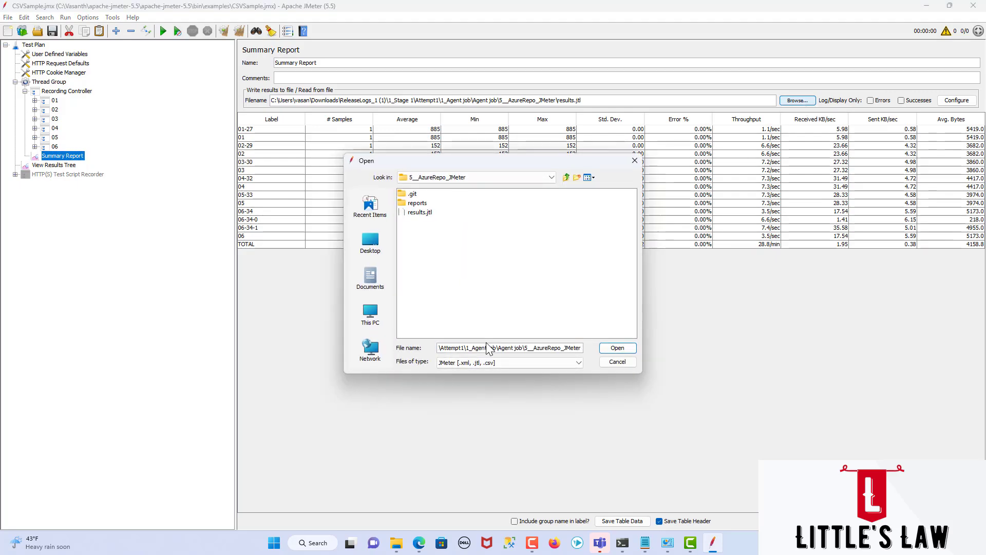
{"action": "left_click", "coordinate": [420, 212]}
{"action": "left_click", "coordinate": [617, 348]}
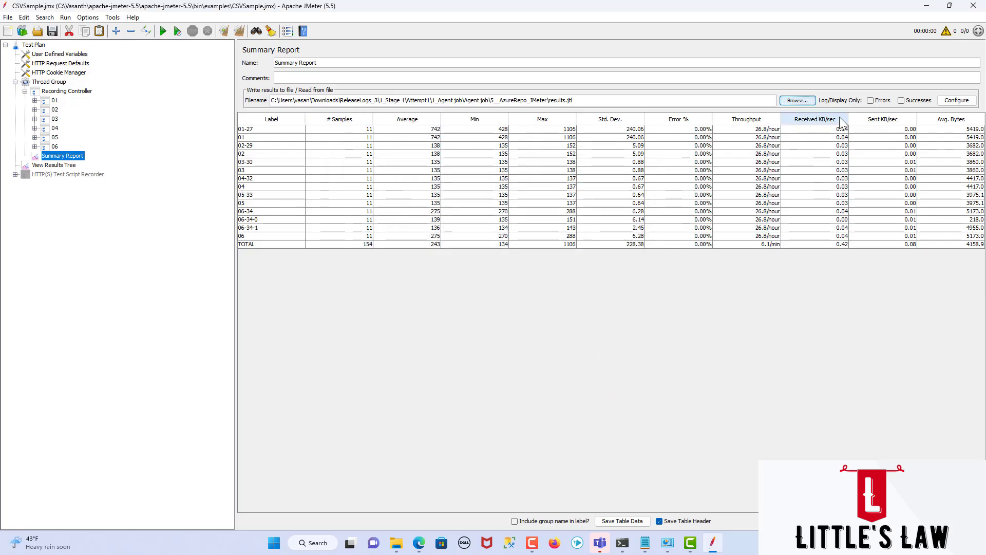
Clear all results in JMeter, reload results.jtl into the Summary Report and select the 01-27 row
{"action": "left_click", "coordinate": [239, 31]}
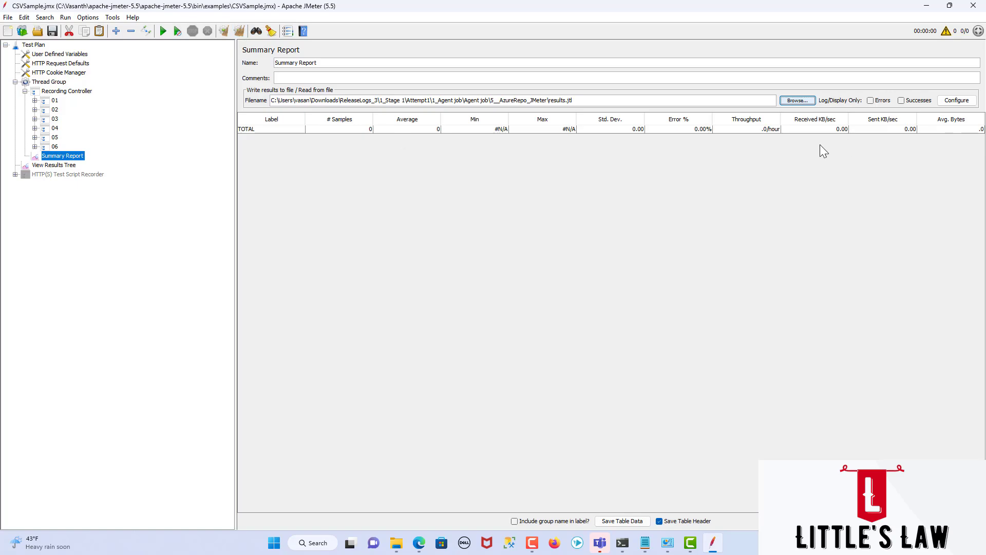
{"action": "left_click", "coordinate": [797, 100]}
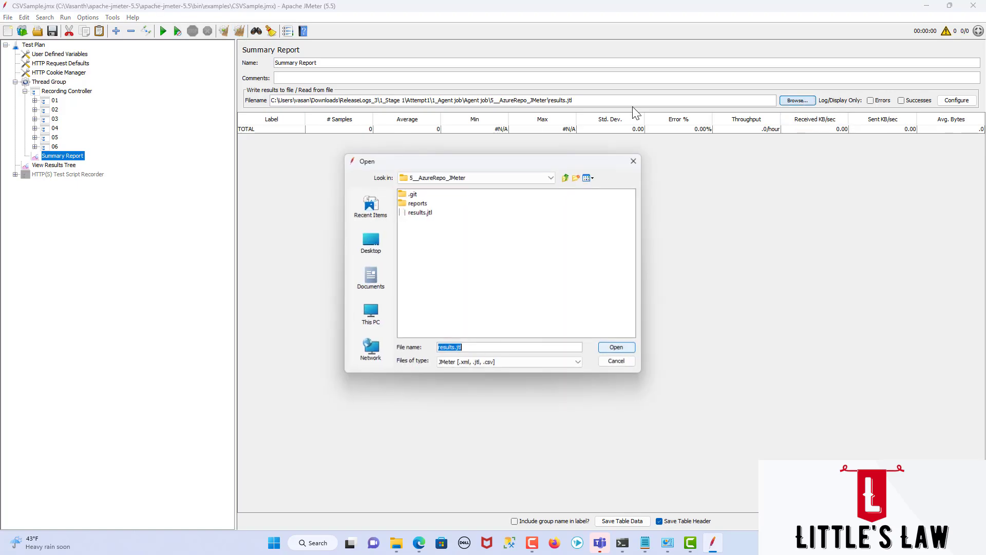
{"action": "left_click", "coordinate": [437, 213]}
{"action": "left_click", "coordinate": [617, 347]}
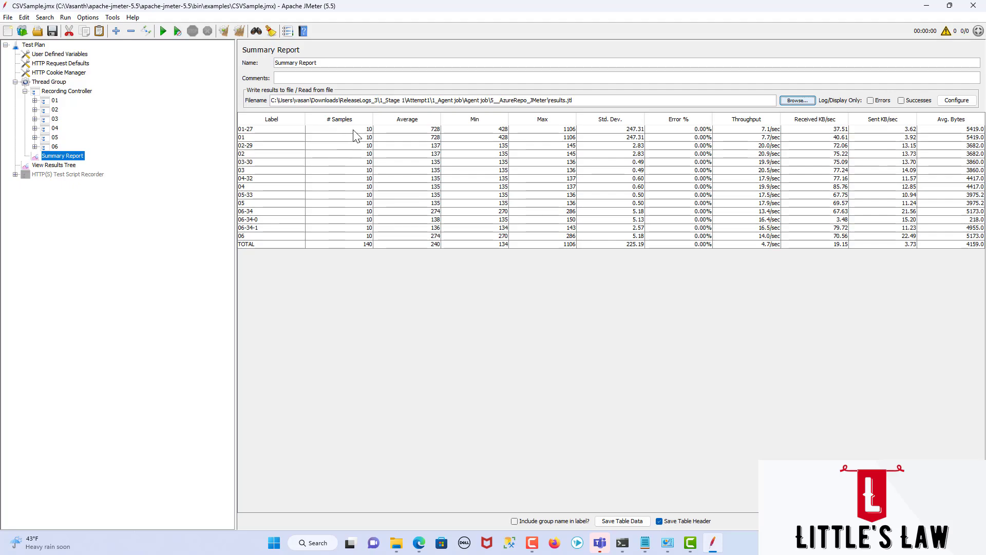
{"action": "left_click", "coordinate": [353, 130]}
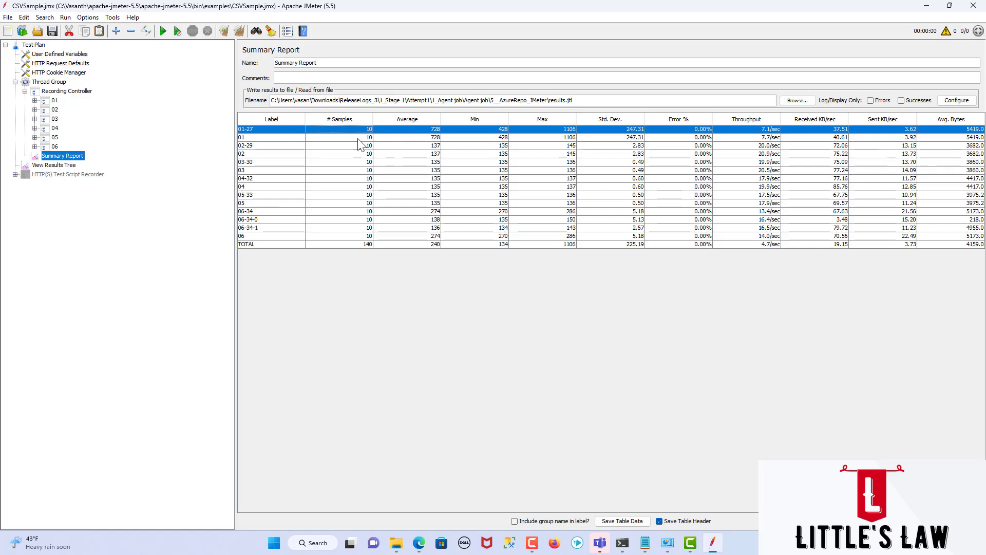